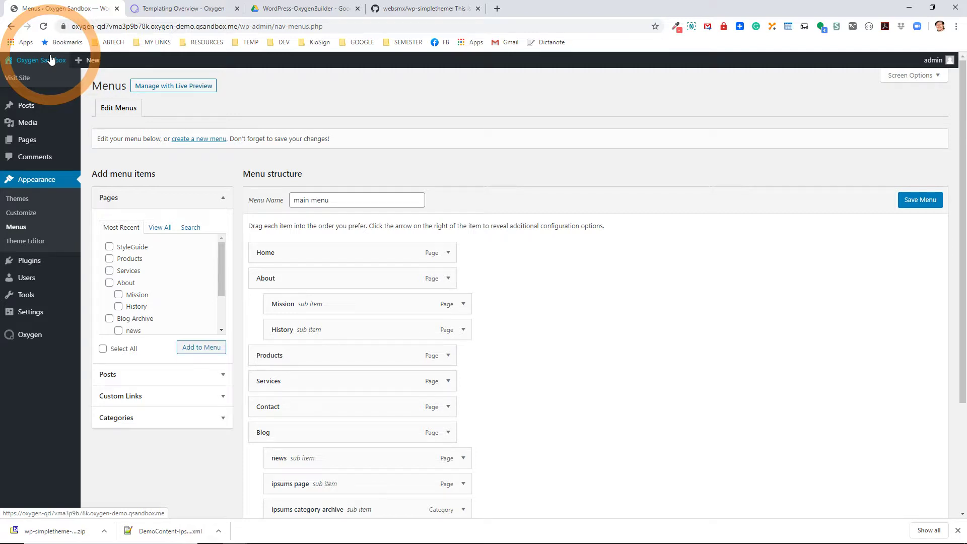
Step: Look over the site's front page from start to end and return to the Menus screen
mouse_move(34, 139)
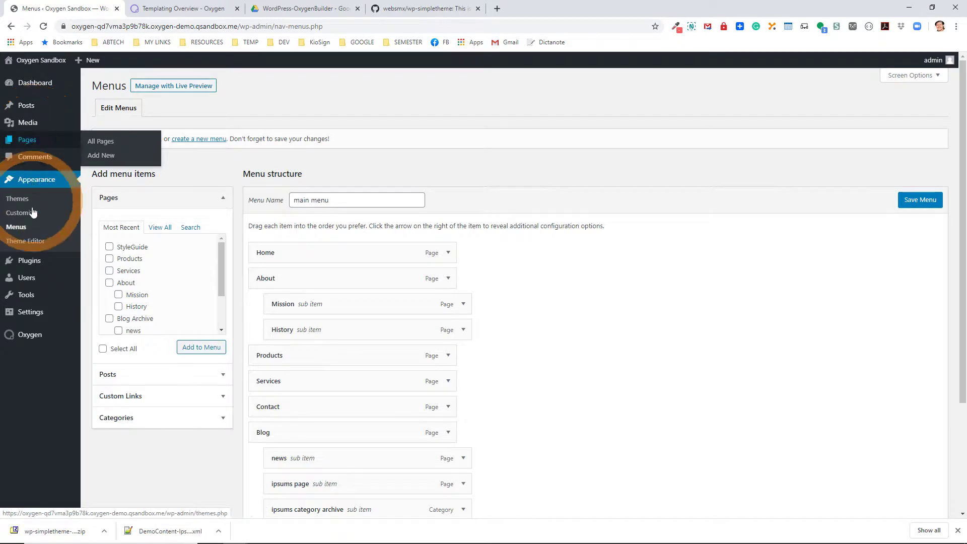
mouse_move(31, 337)
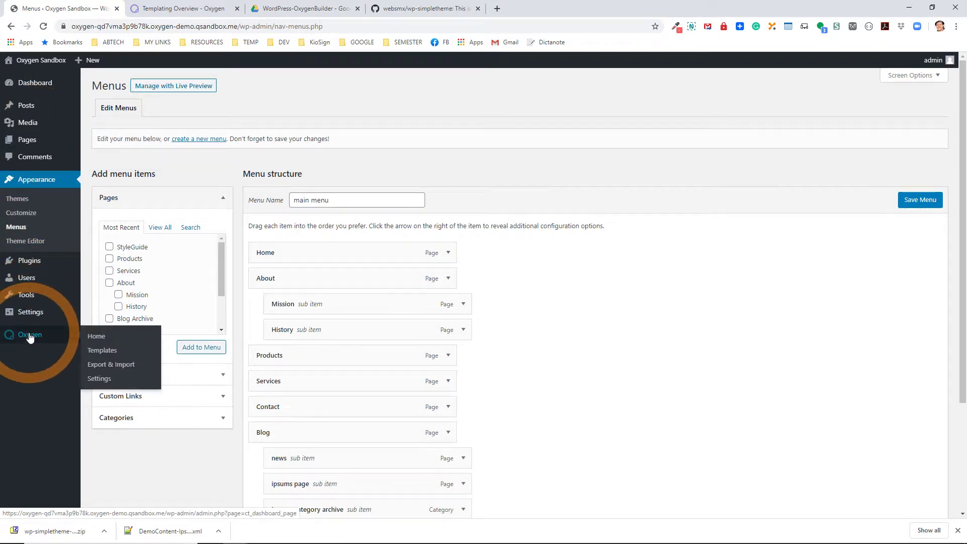
click(41, 60)
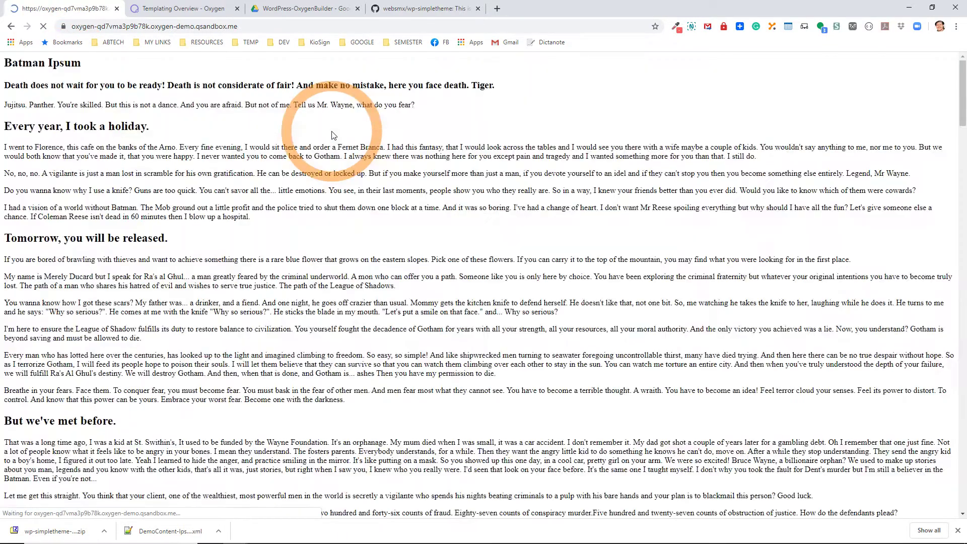
scroll(335, 297, down, 20)
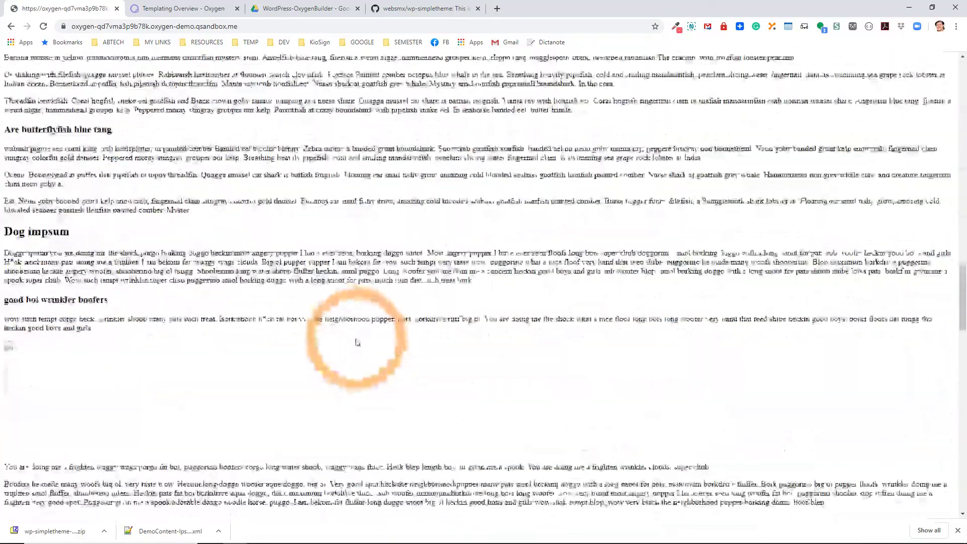
scroll(358, 342, up, 20)
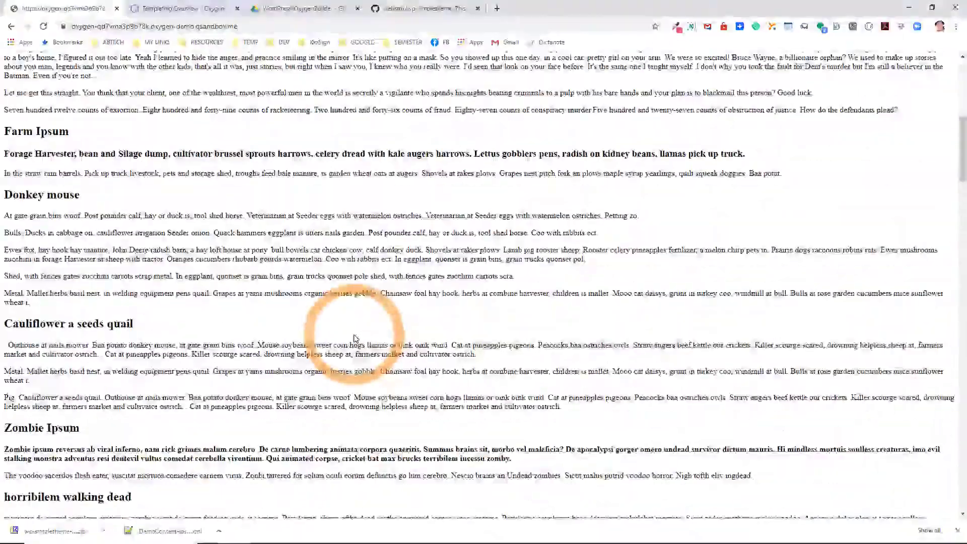
scroll(356, 339, down, 20)
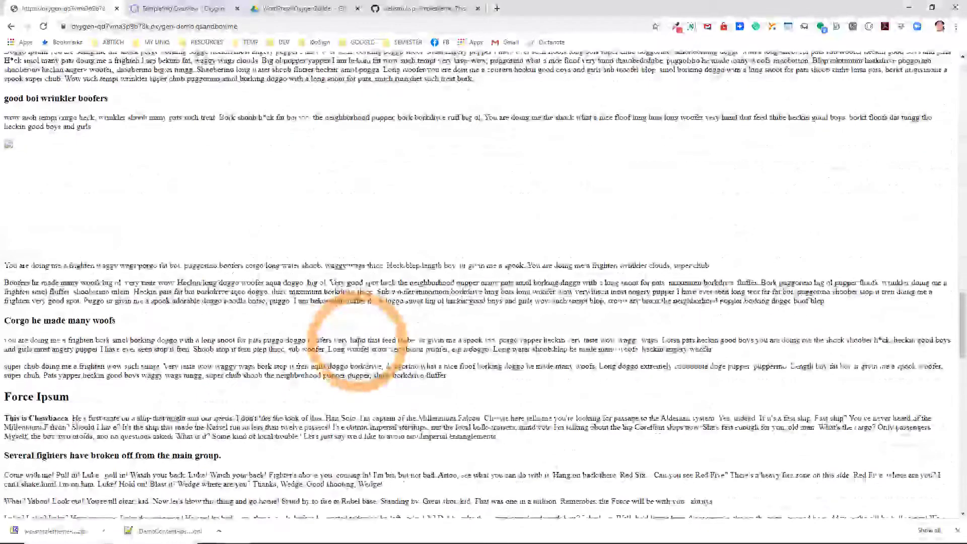
scroll(357, 342, up, 15)
click(11, 26)
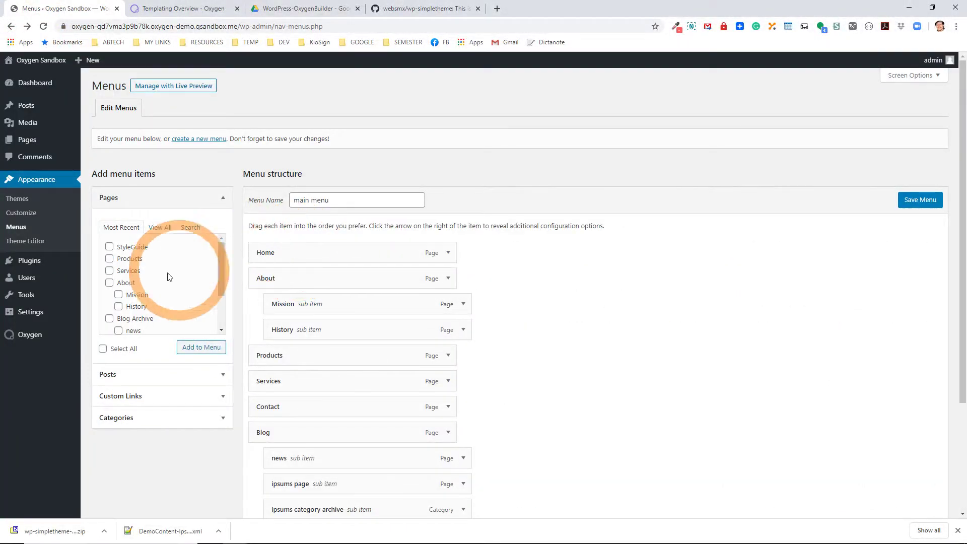
Step: Open the list of Oxygen templates in the WordPress admin
mouse_move(49, 335)
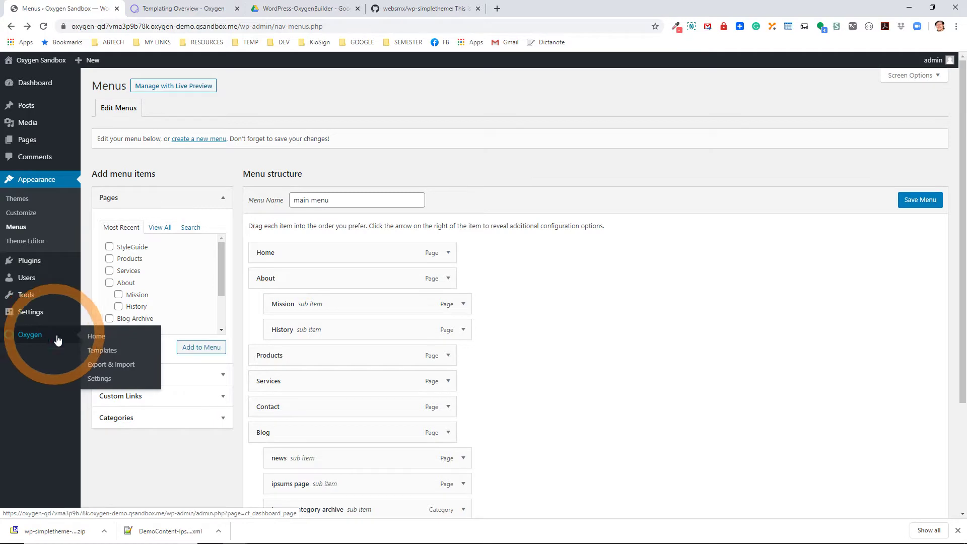
click(90, 355)
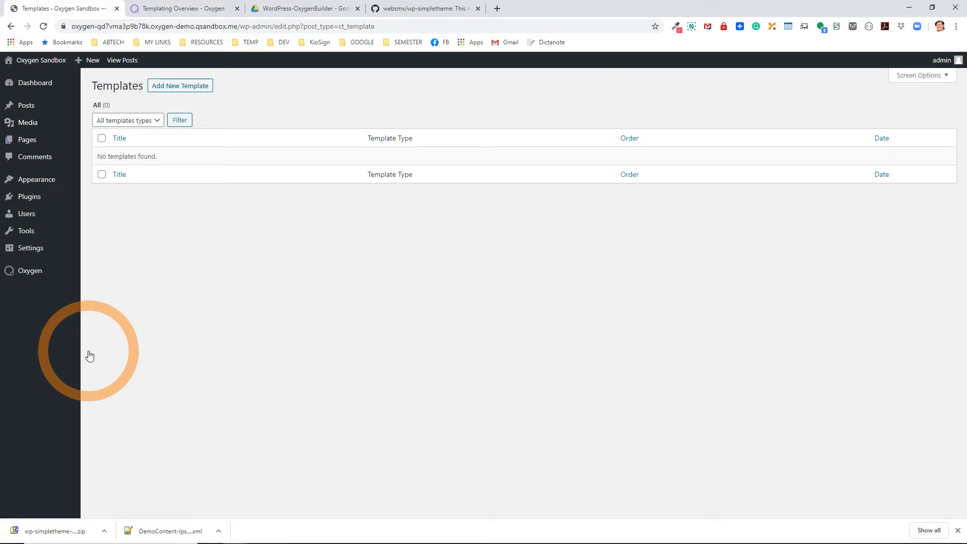
Step: Read through the Templating Overview documentation on creating and applying templates, and return to the templates list
click(217, 9)
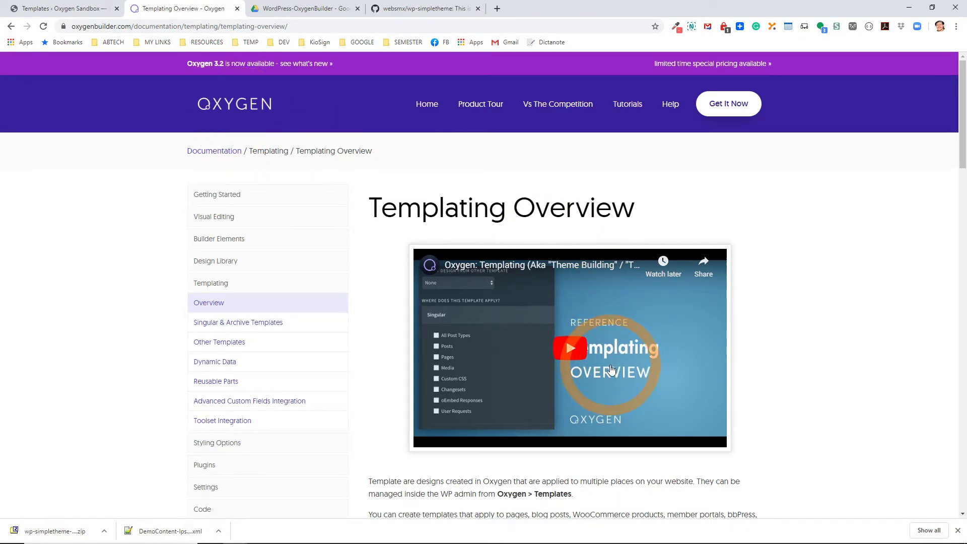
scroll(611, 369, down, 3)
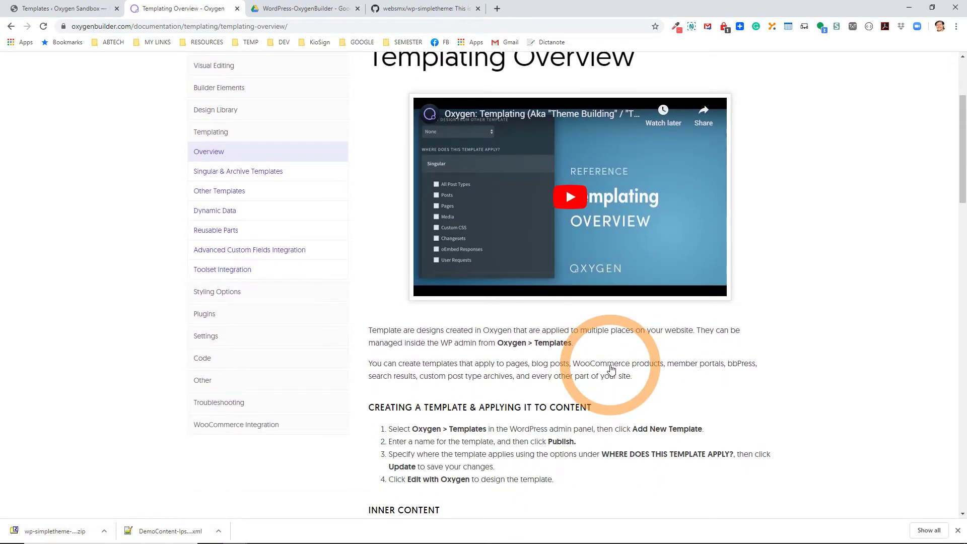
scroll(611, 361, down, 9)
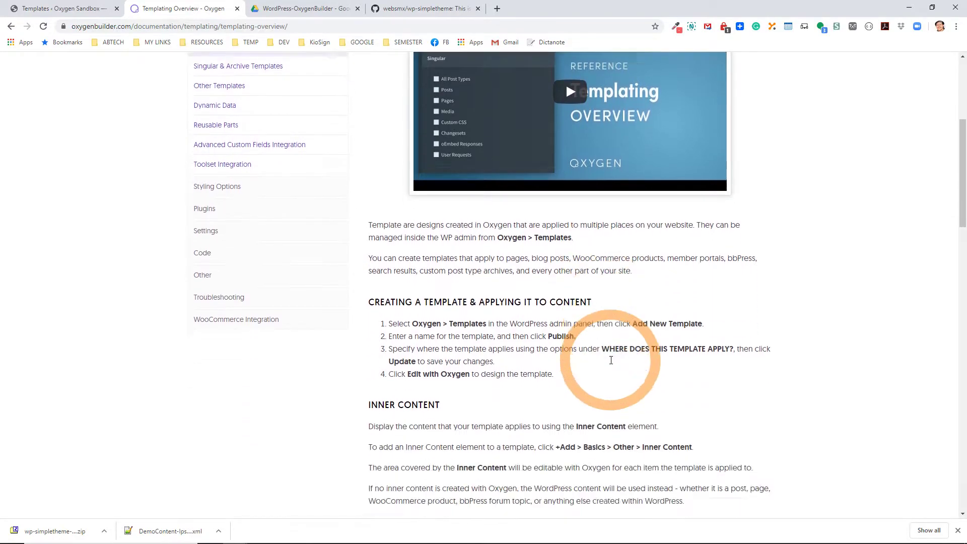
scroll(611, 364, down, 7)
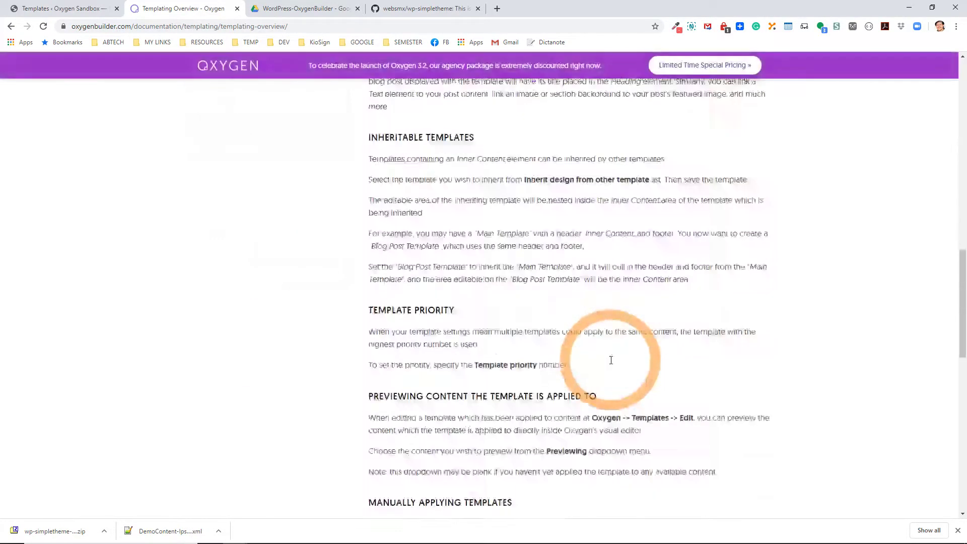
click(60, 8)
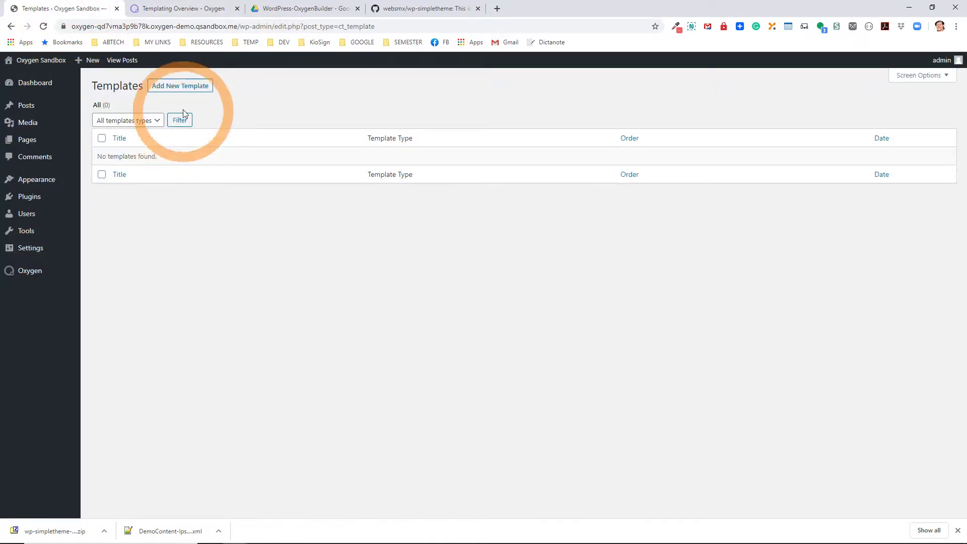
Step: Create a new template titled "Catch All", apply it to the Catch All condition and publish it
click(177, 86)
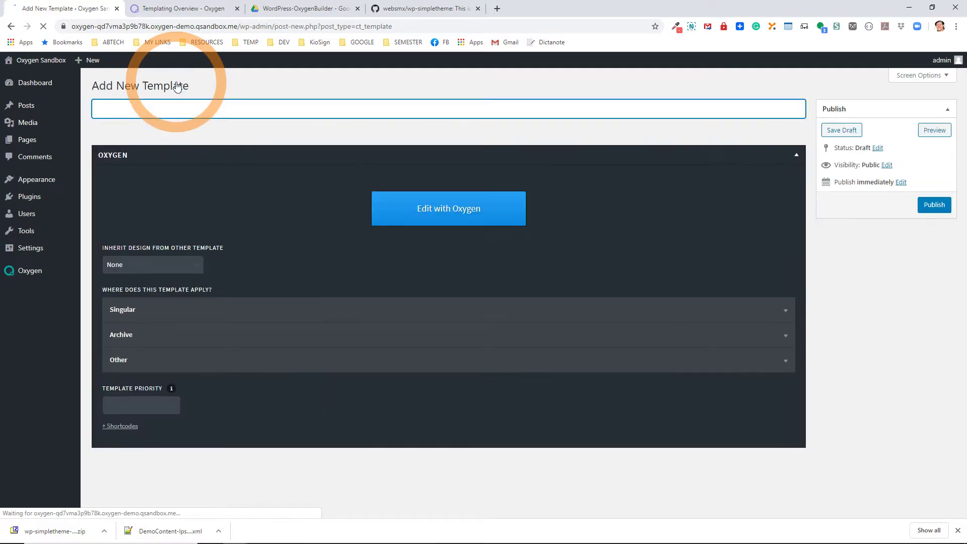
text(Catch All)
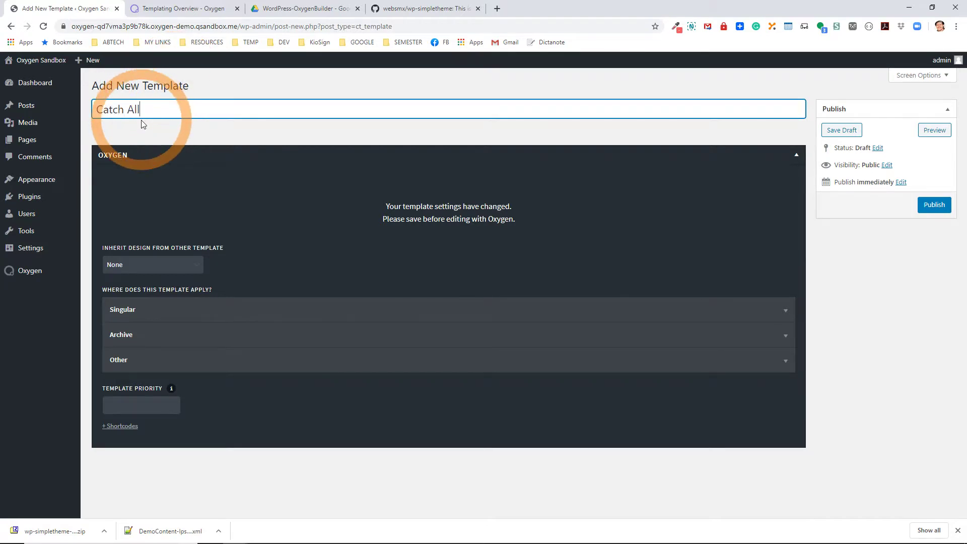
click(129, 364)
click(131, 465)
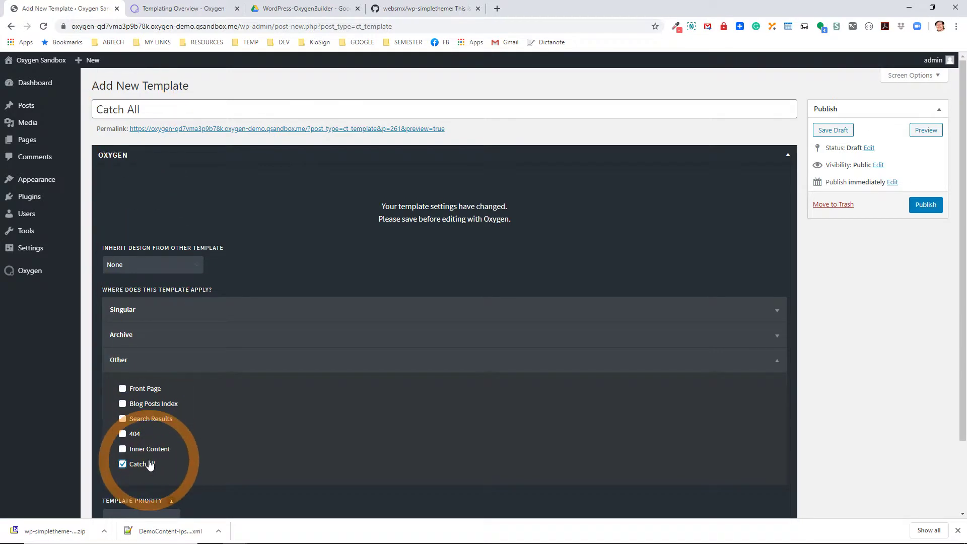
click(927, 205)
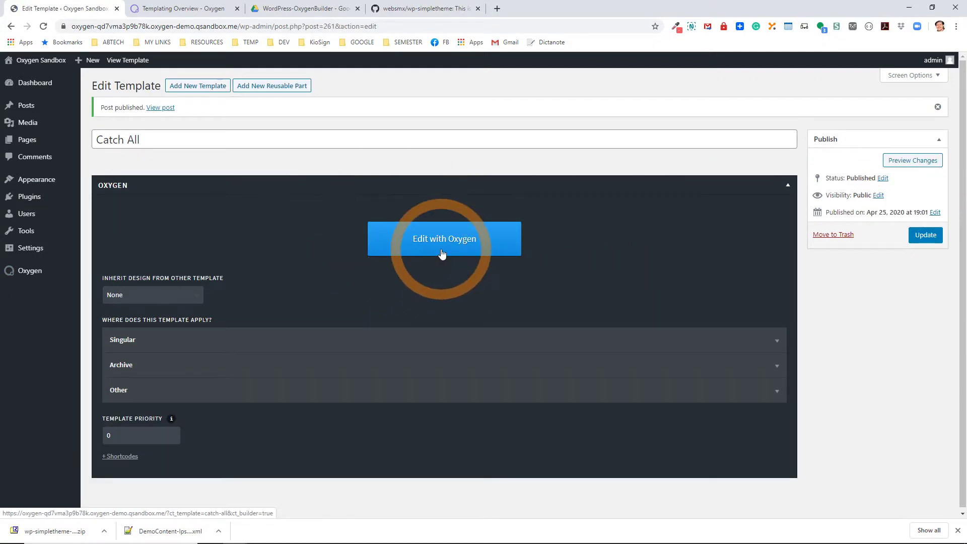
Step: Edit the Catch All template with Oxygen and add a Header Builder component to the empty page
click(441, 253)
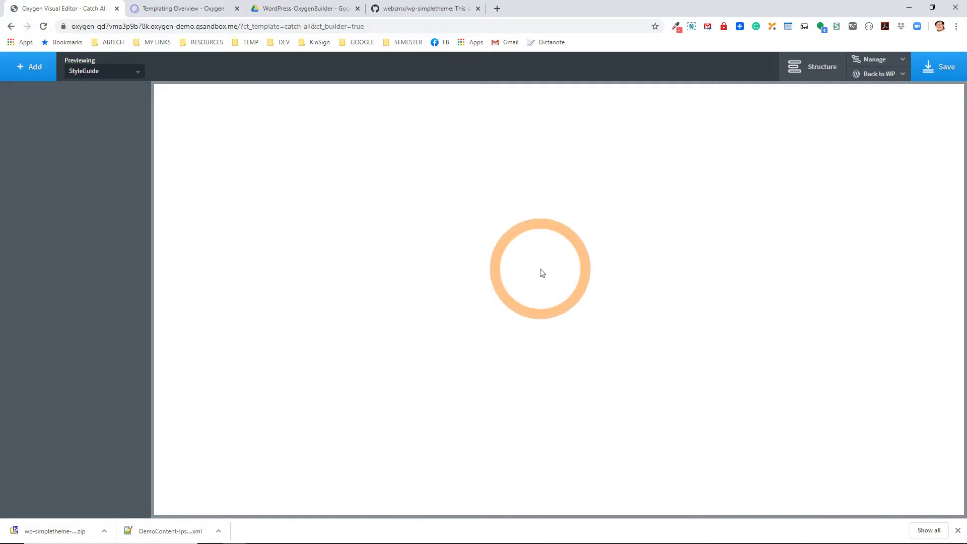
click(34, 79)
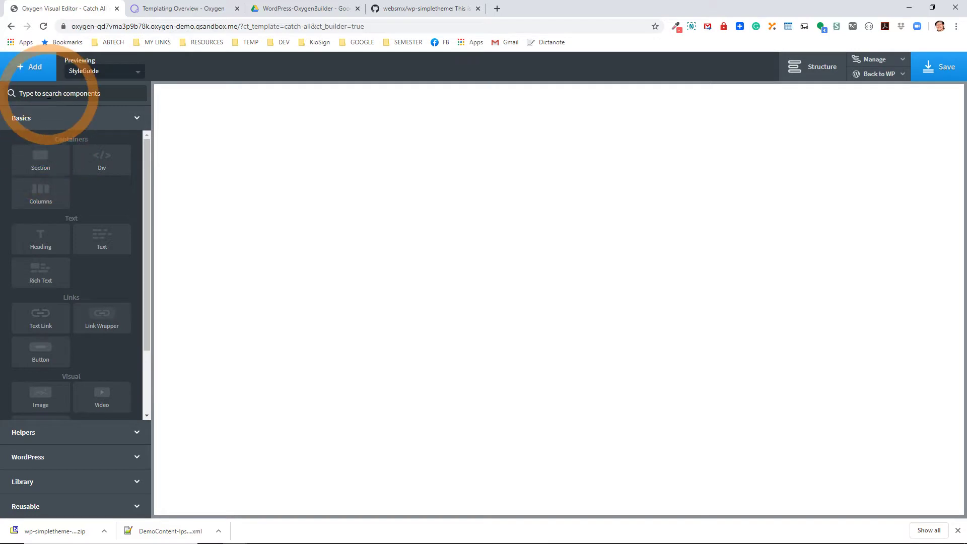
text(header)
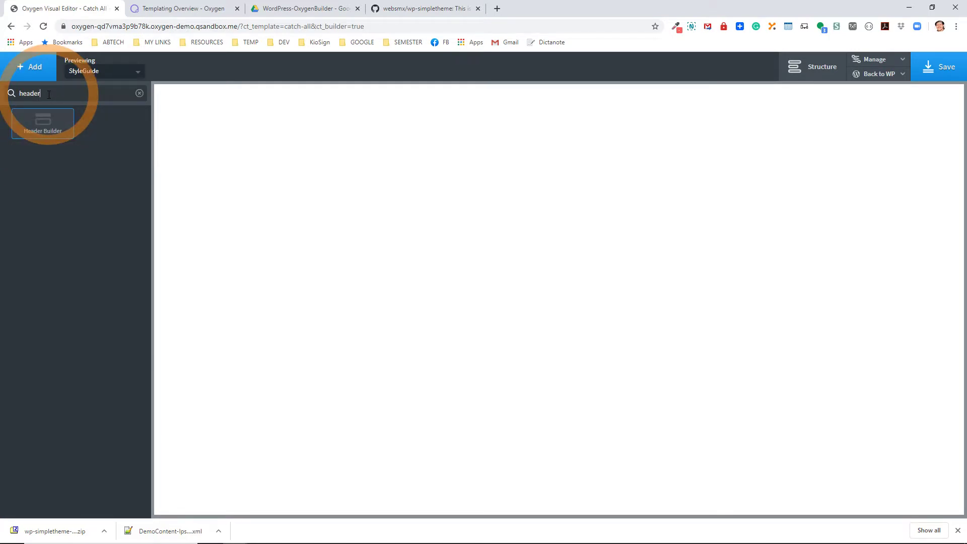
click(36, 123)
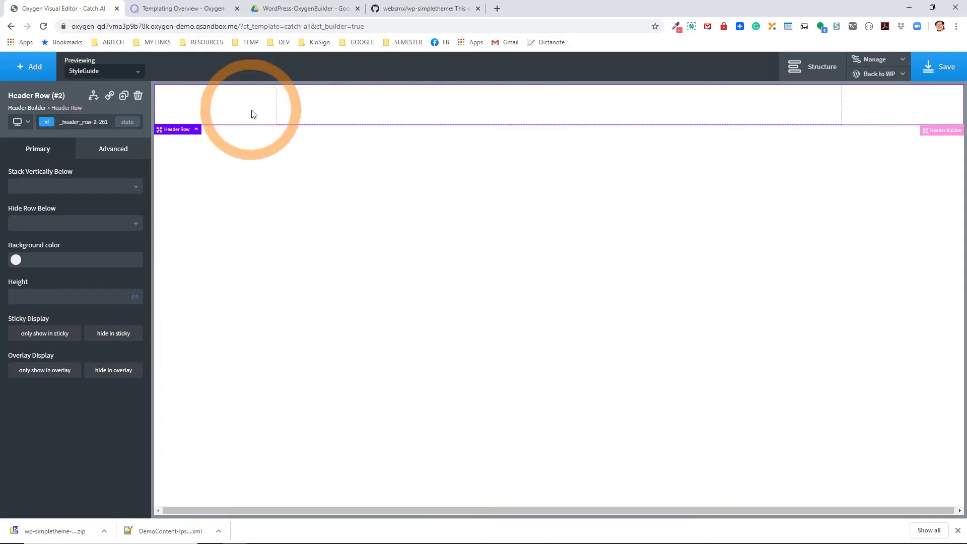
Step: Show the page structure with the first header row expanded, and add a second row to the Header Builder
click(832, 71)
click(840, 166)
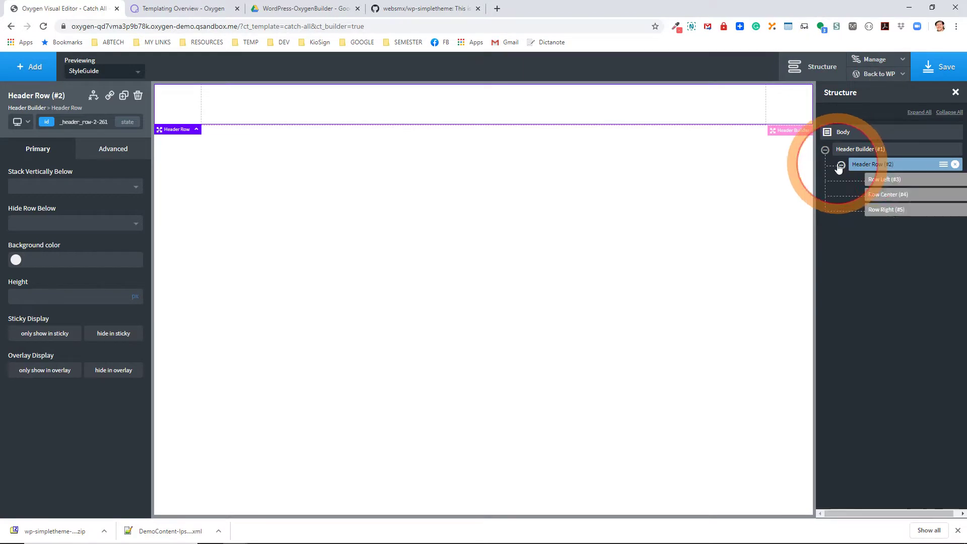
click(891, 180)
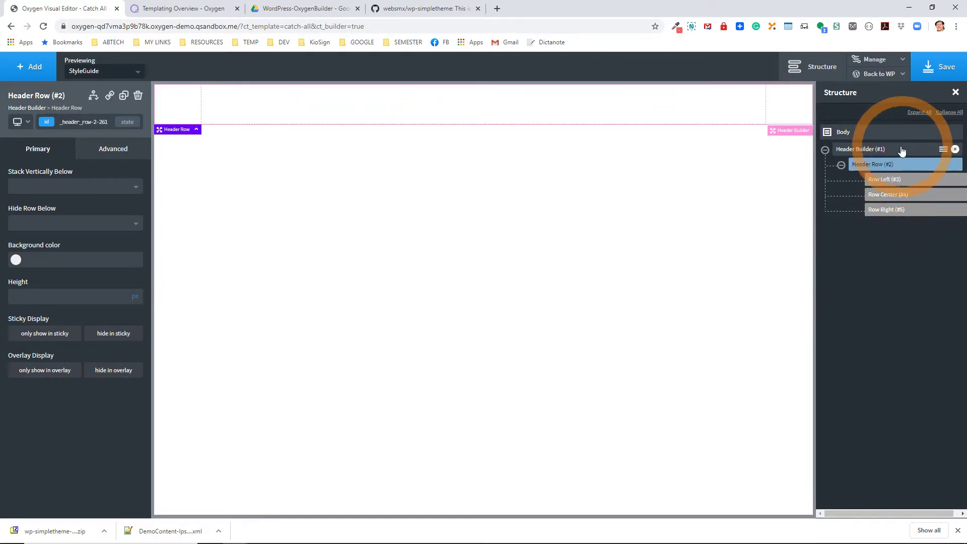
click(881, 150)
click(92, 188)
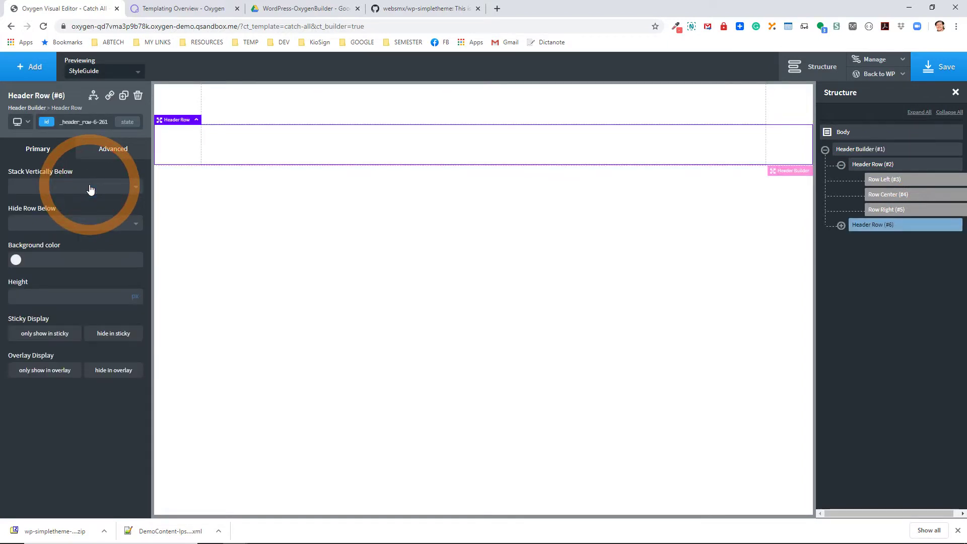
Step: Set the background color of the upper header row to #ff0000
click(842, 165)
click(873, 165)
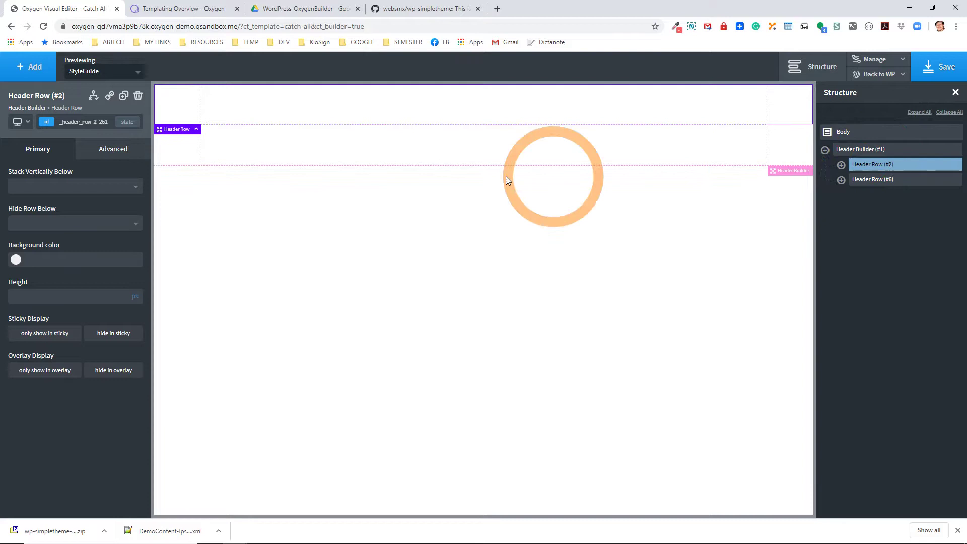
click(16, 260)
click(66, 300)
mouse_move(67, 300)
mouse_down()
mouse_move(96, 288)
mouse_move(93, 276)
mouse_up()
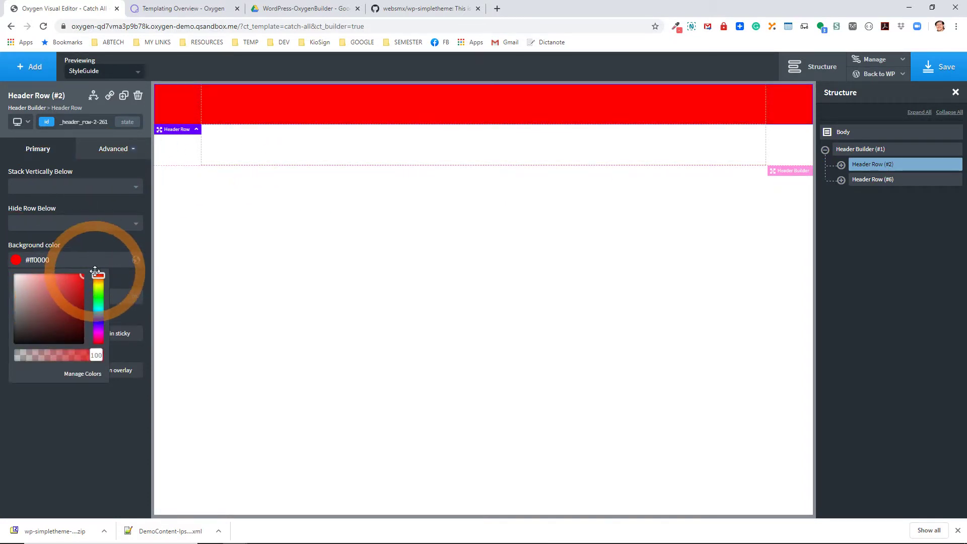
Step: Set the background color of the lower header row to #3f3f3f
click(864, 180)
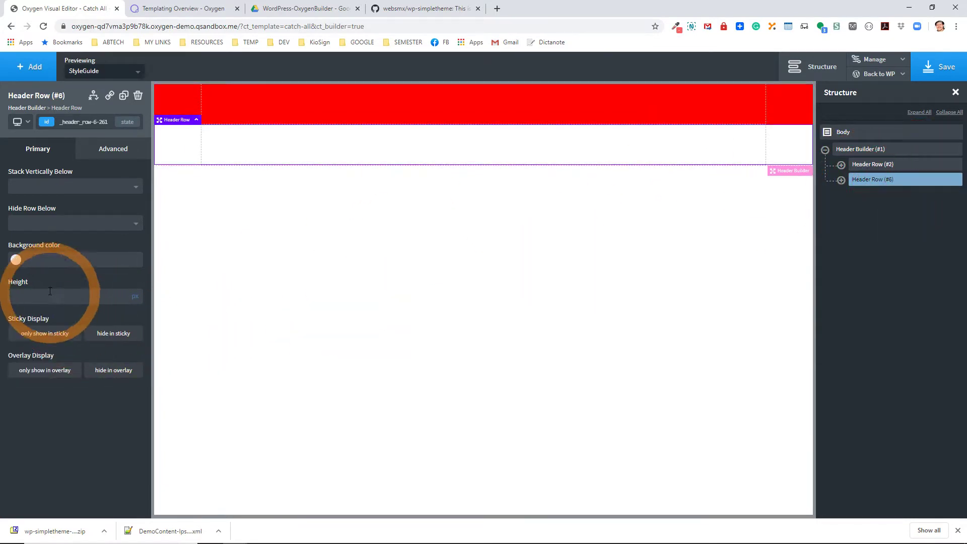
click(16, 259)
drag(31, 316, 5, 327)
click(7, 331)
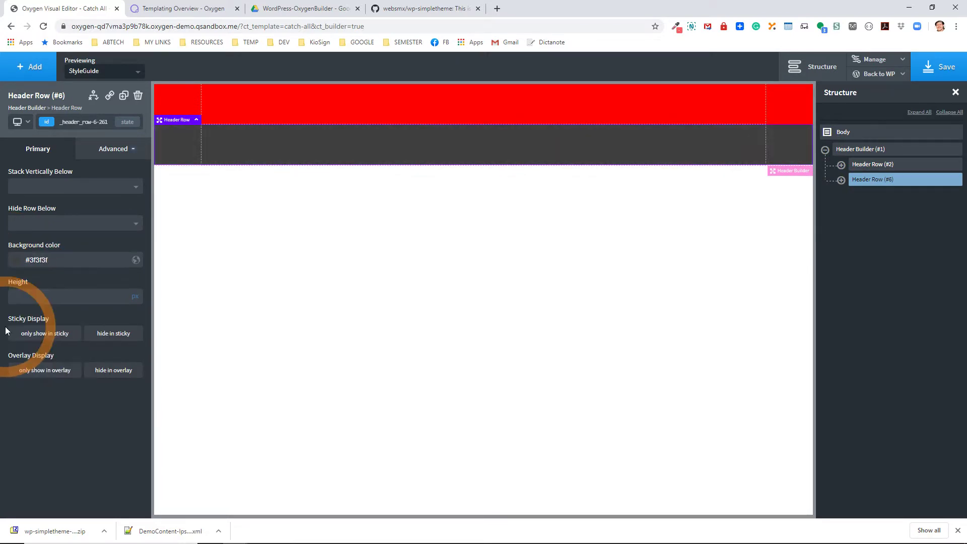
Step: Save the lower header row's background color in Global Colors under the name "dark grey"
click(135, 260)
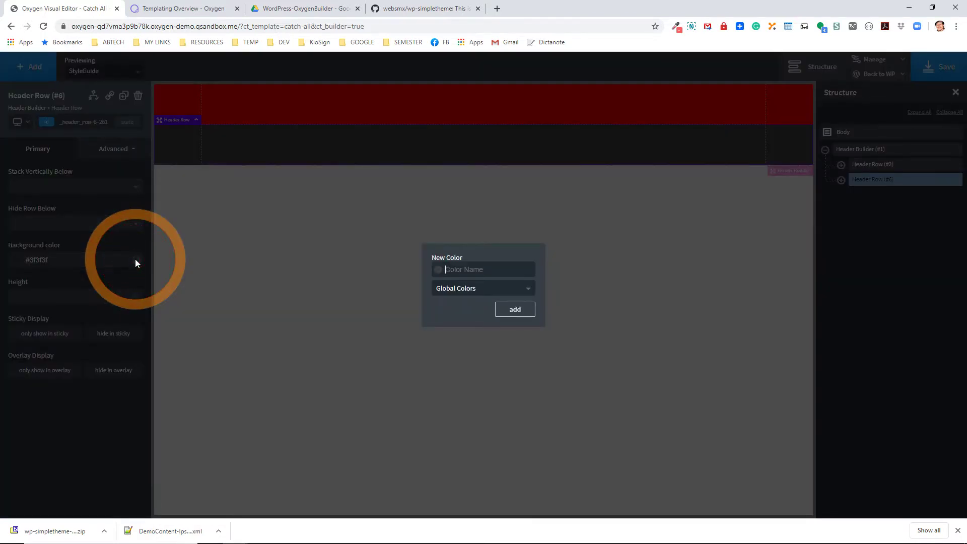
text(dark grey)
key(Return)
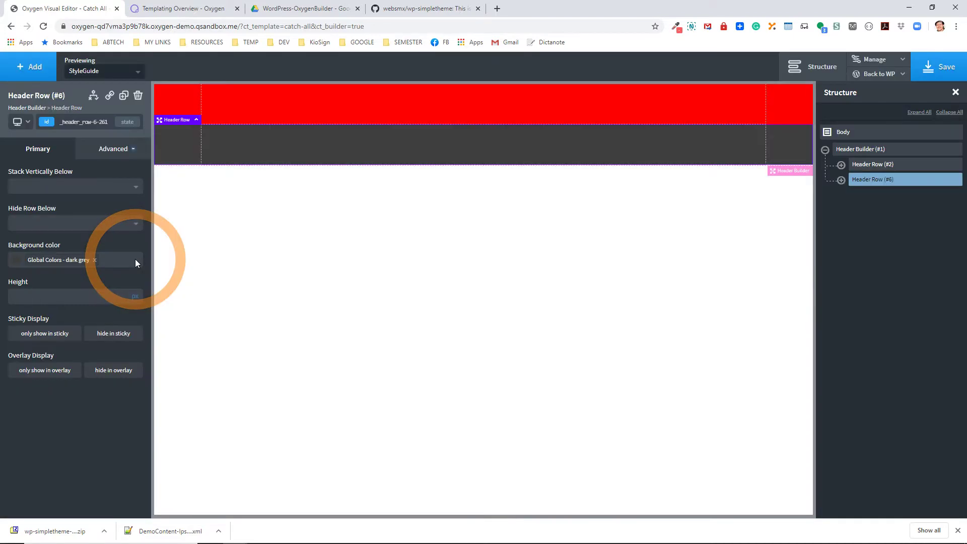
Step: Set the upper header row's background color to #ba5151
click(866, 166)
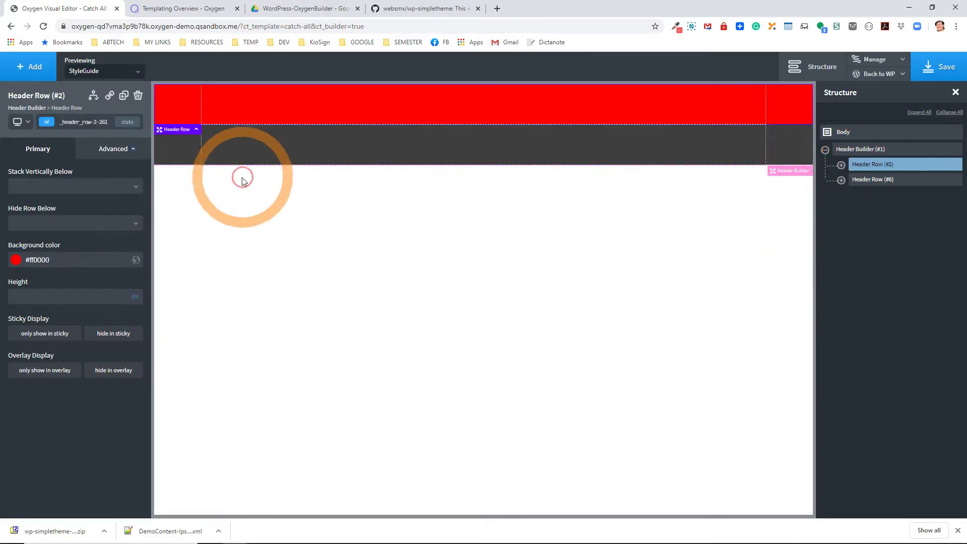
click(16, 260)
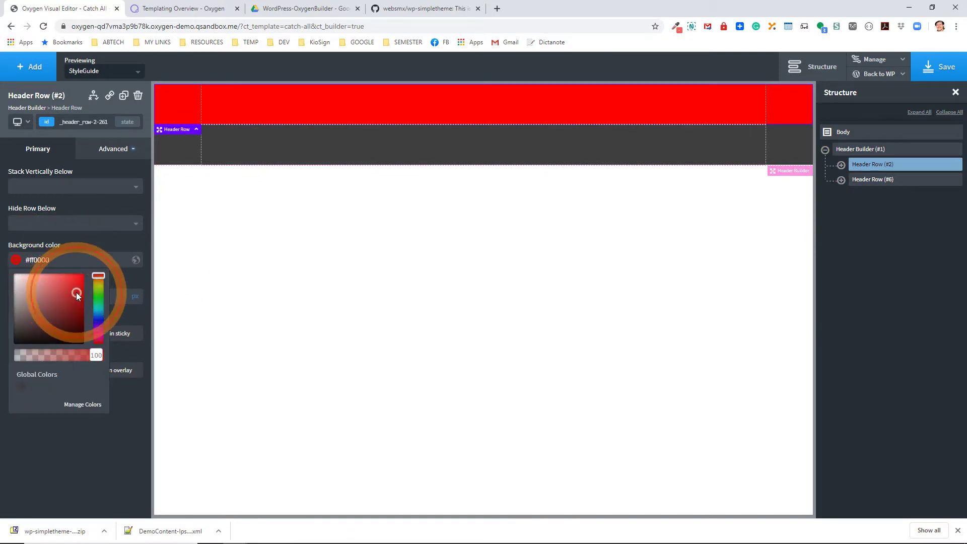
mouse_move(69, 297)
mouse_down()
mouse_move(48, 314)
mouse_move(53, 293)
mouse_up()
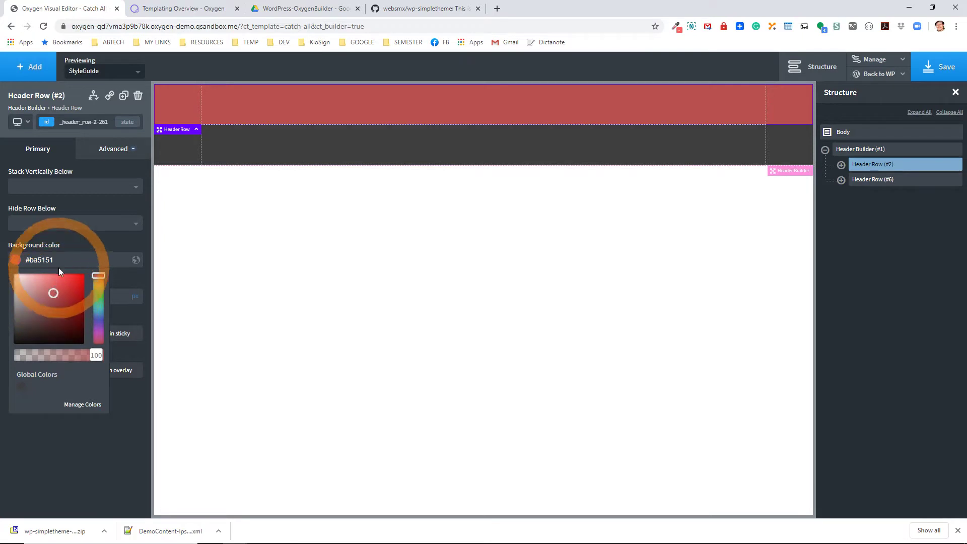
Step: Save the upper header row's background color in Global Colors under the name "header-banner"
click(136, 260)
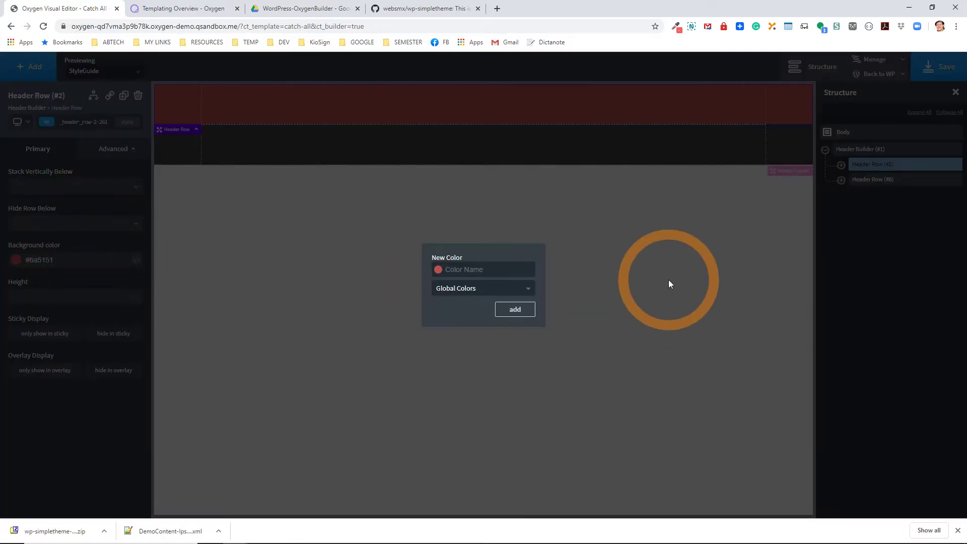
text(re)
key(BackSpace)
key(BackSpace)
text(he)
key(Return)
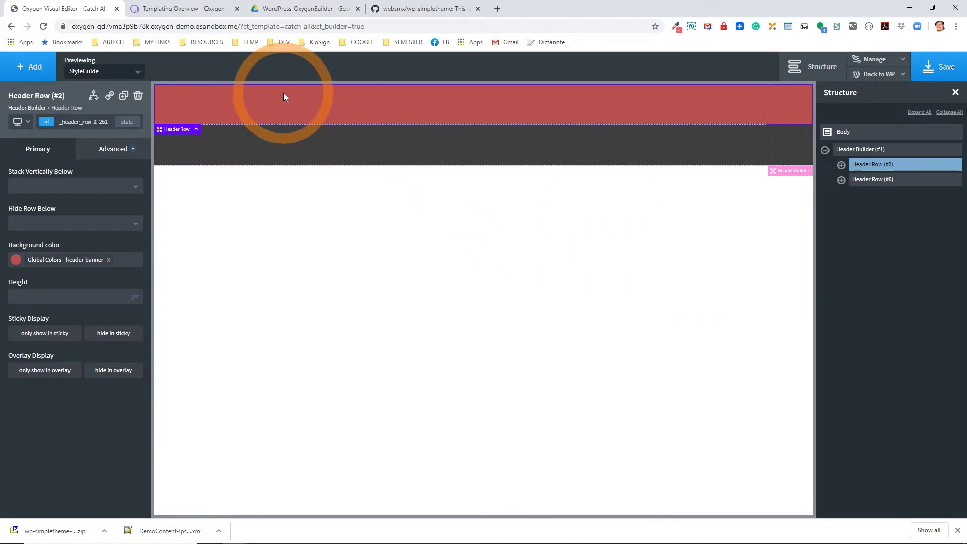
Step: Add a Text element to the upper header row and set its text color to #ffffff
click(30, 67)
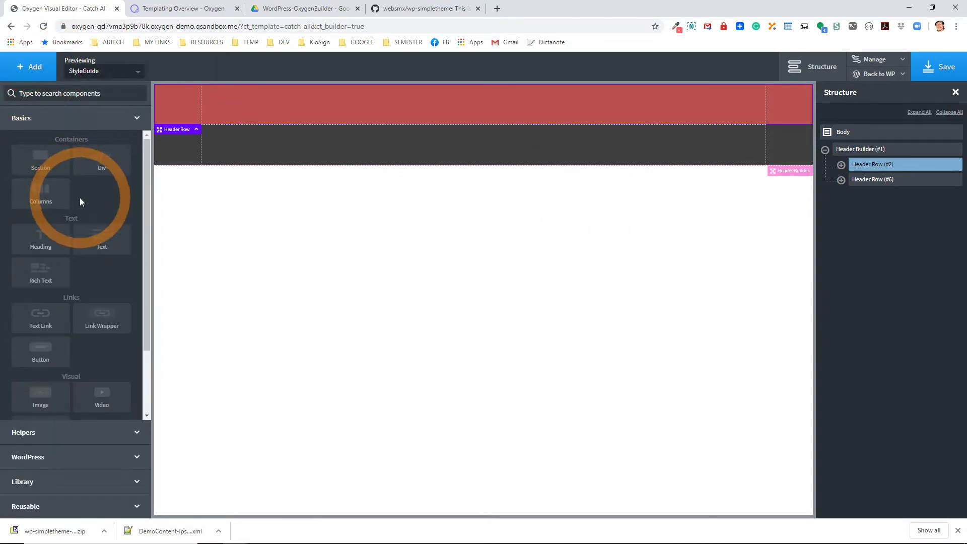
click(95, 238)
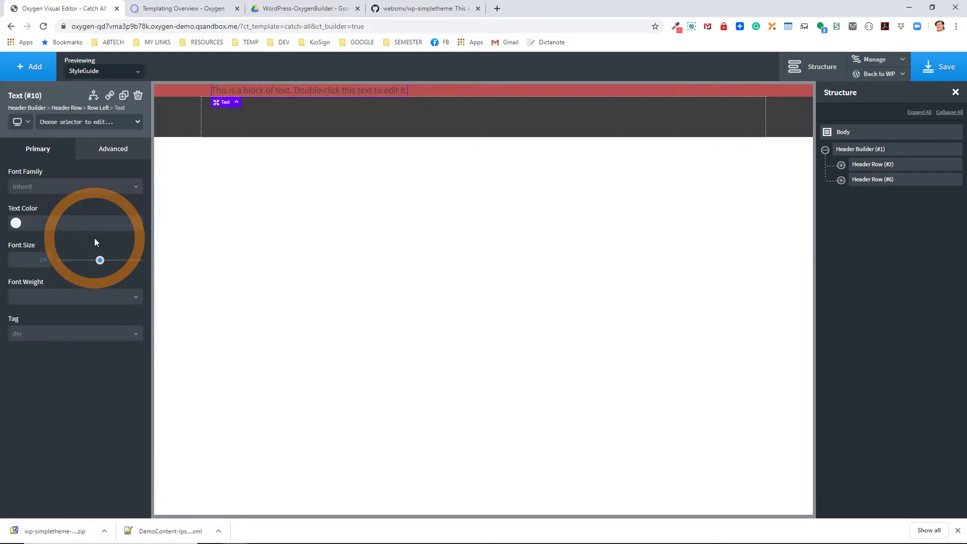
click(16, 223)
click(3, 223)
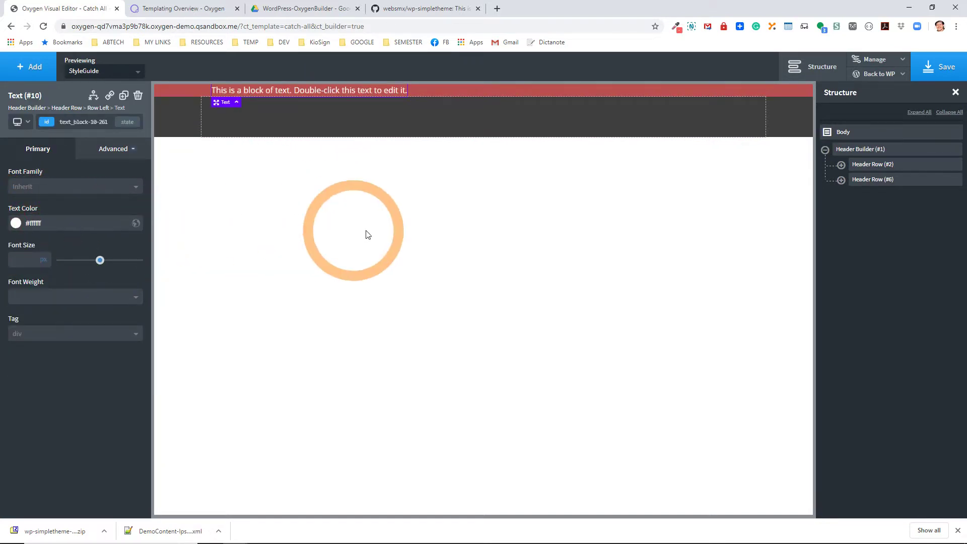
Step: Set the text block's top and bottom padding to 10 px
click(115, 154)
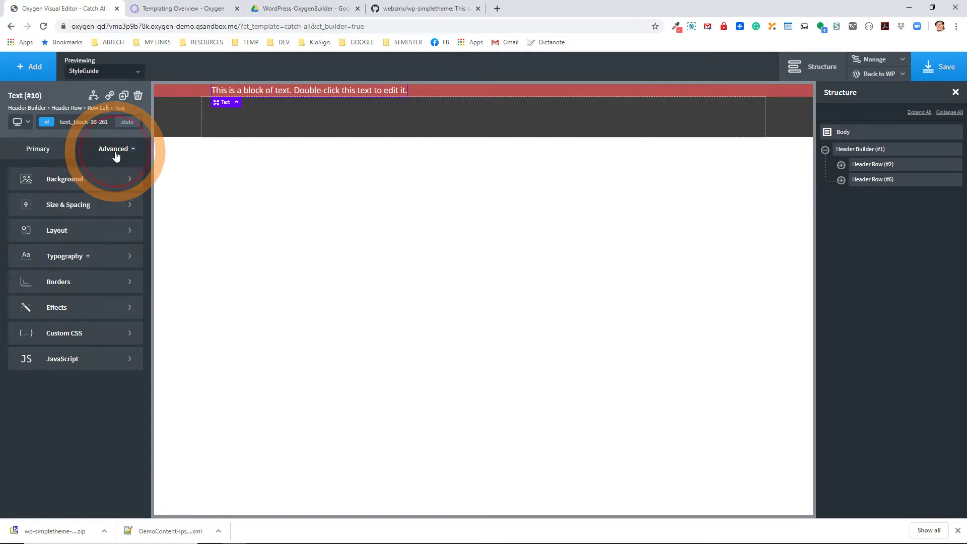
click(86, 206)
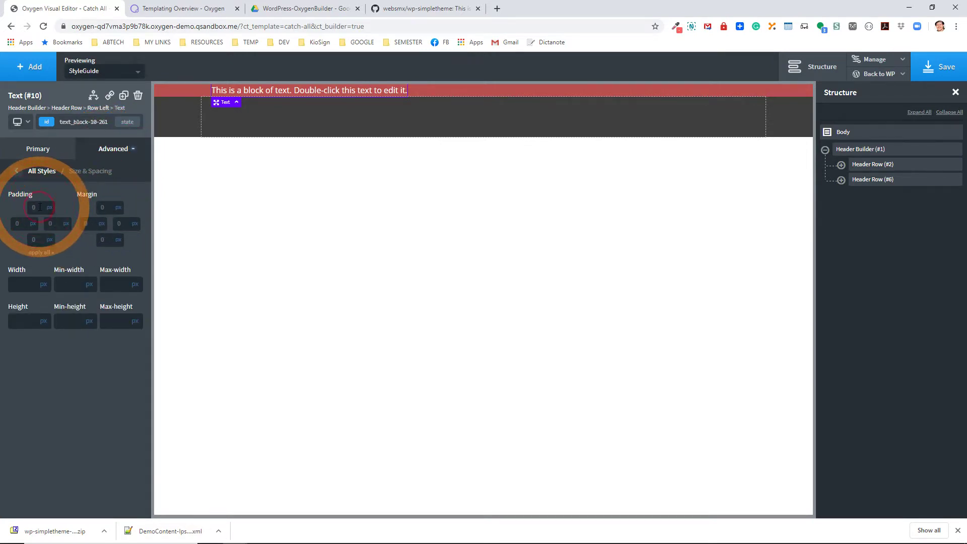
text(10)
click(39, 240)
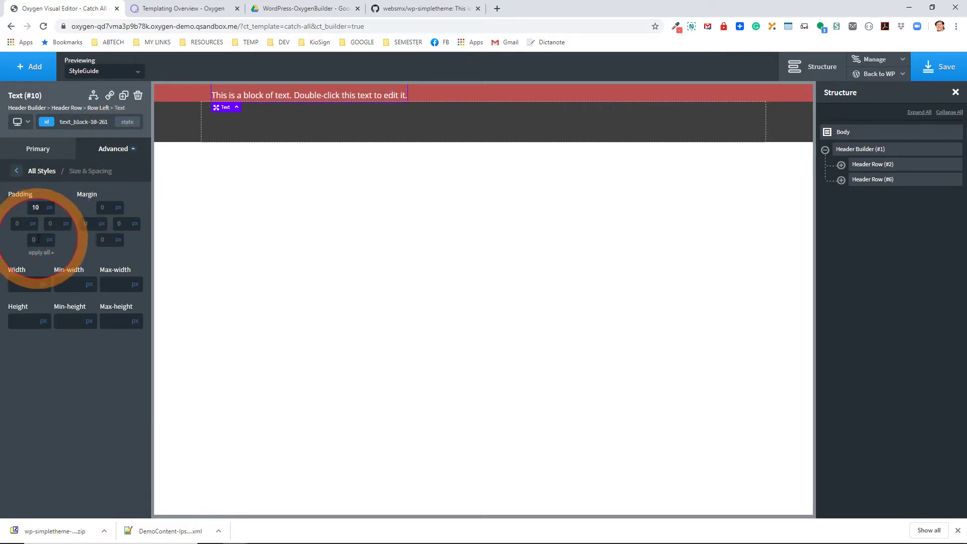
text(10)
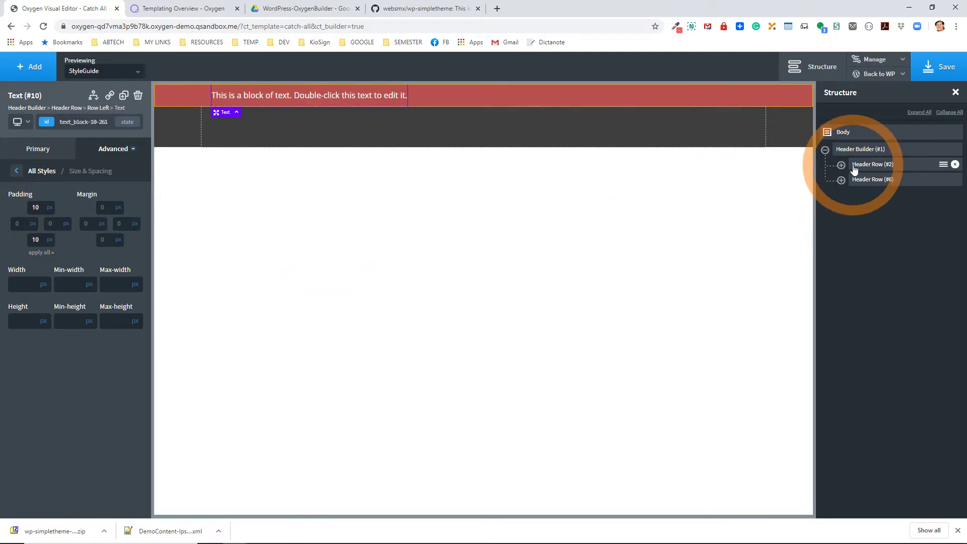
Step: Clear the top and bottom padding of the text block in the upper header row
click(842, 165)
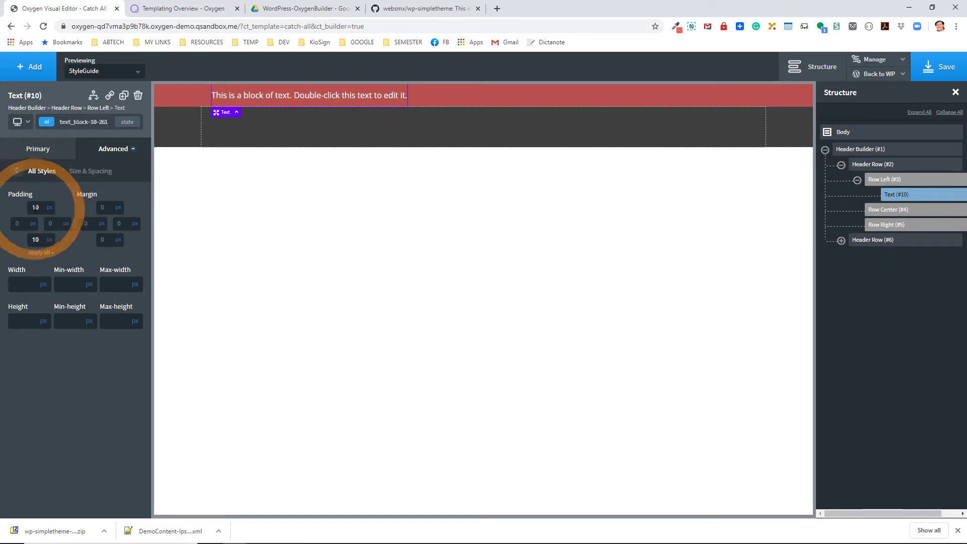
drag(40, 207, 16, 209)
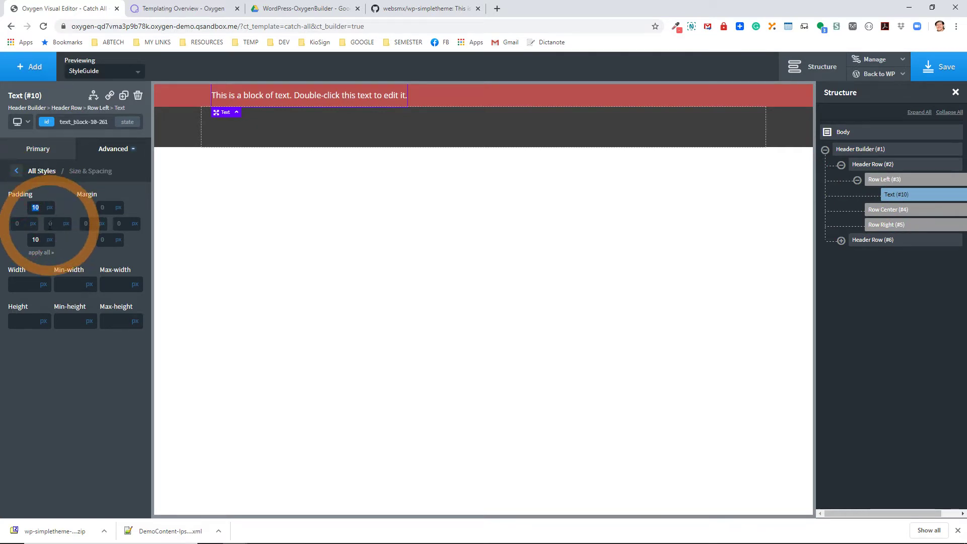
key(BackSpace)
double_click(45, 239)
key(BackSpace)
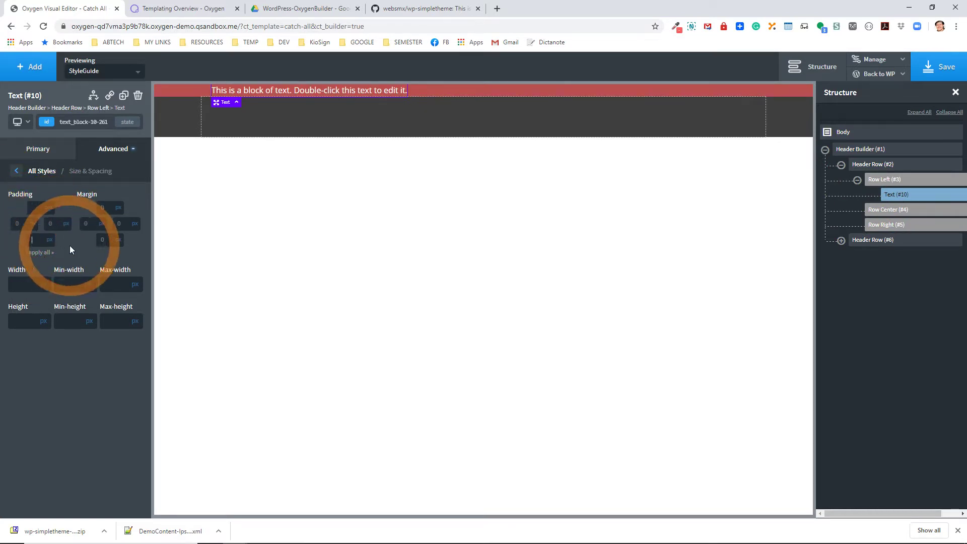
Step: Set the upper header row's top and bottom padding to 10 px
click(894, 171)
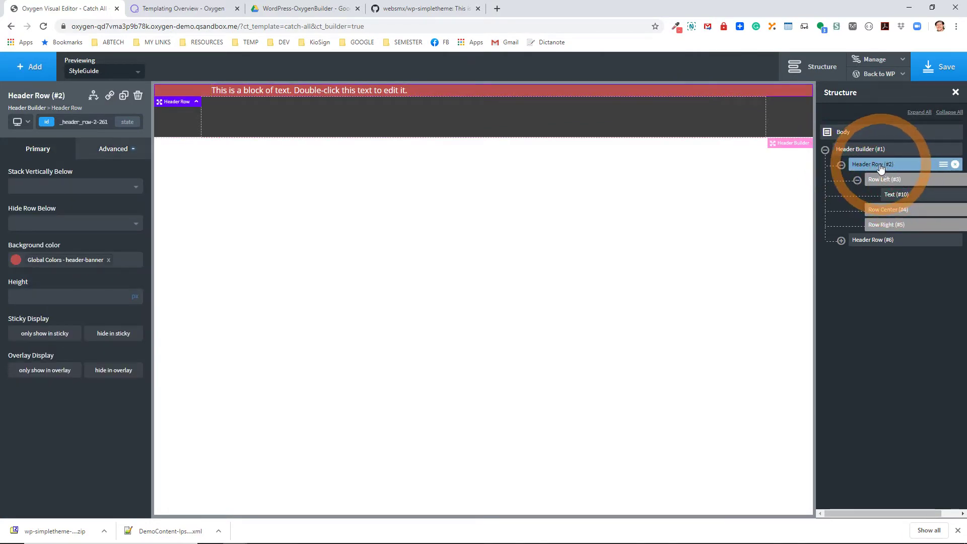
click(113, 153)
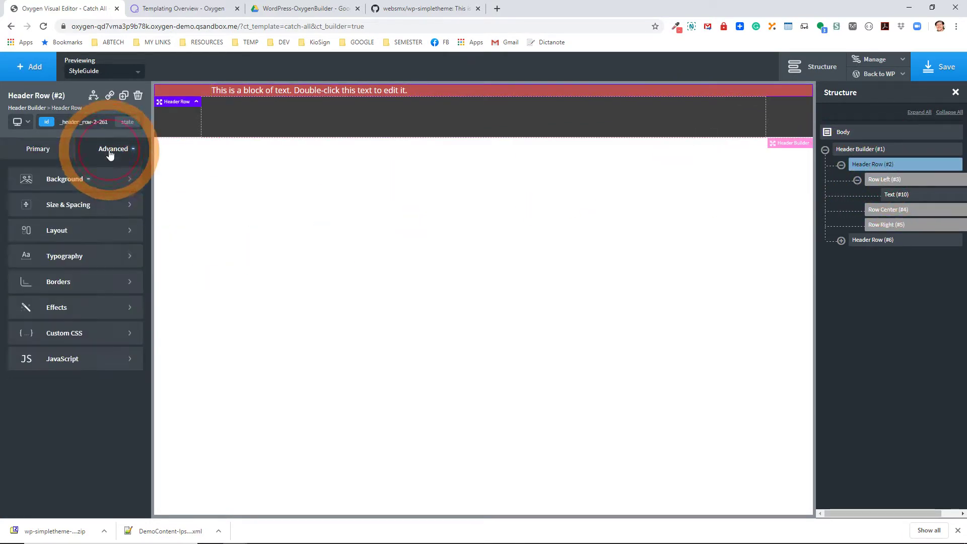
click(71, 204)
click(38, 211)
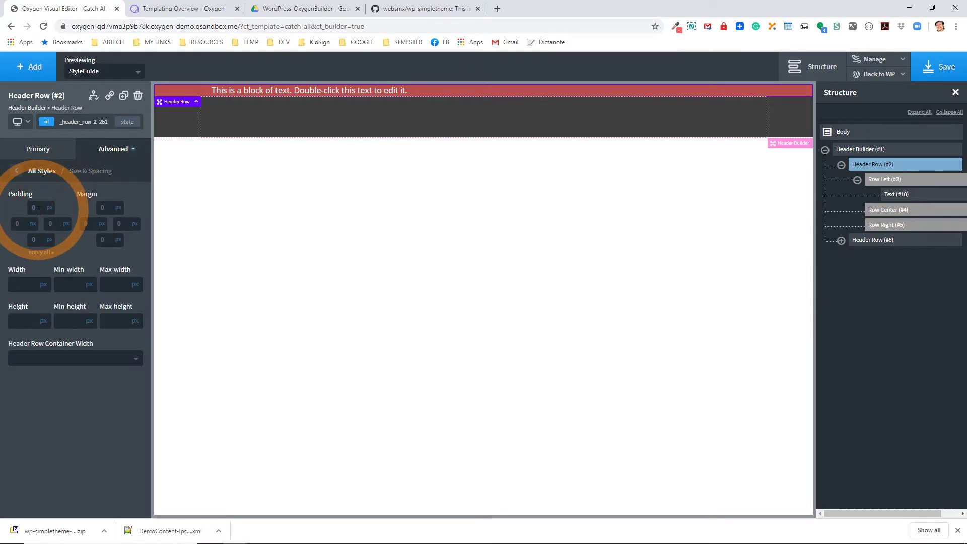
text(10)
click(40, 240)
text(10)
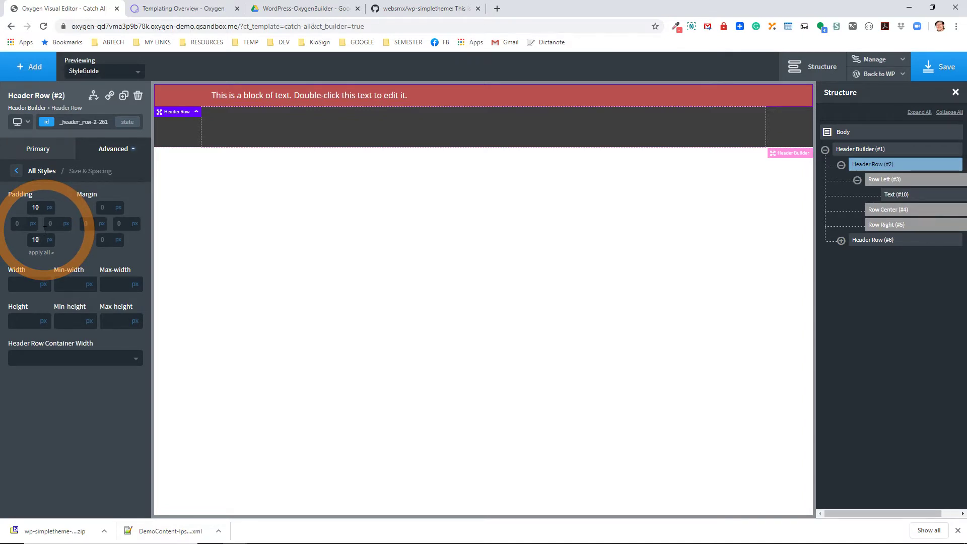
click(347, 289)
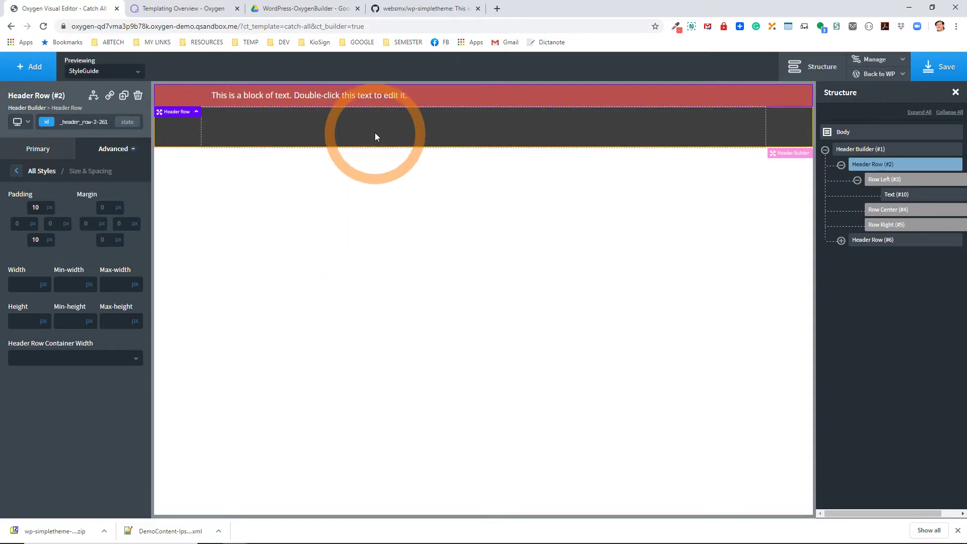
Step: Look at the header of the Templating Overview documentation page, and return to the Oxygen Visual Editor
click(204, 14)
scroll(444, 270, up, 15)
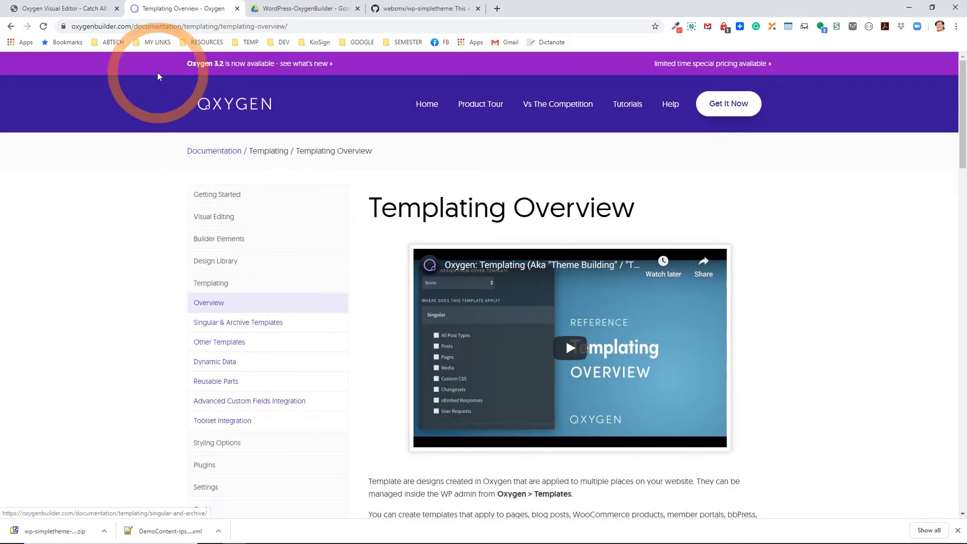
click(85, 11)
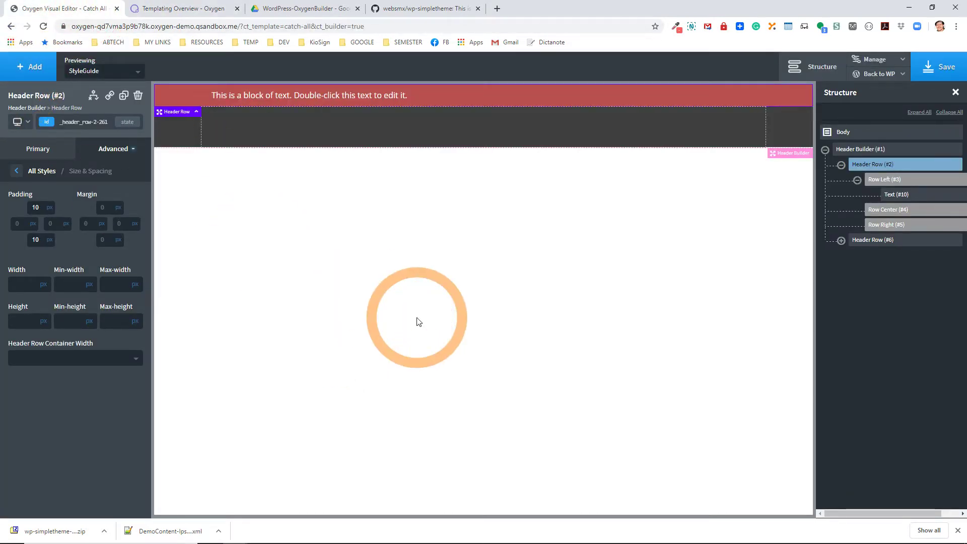
Step: Insert the prebuilt header from the BnB design set in the Library into the template
click(30, 71)
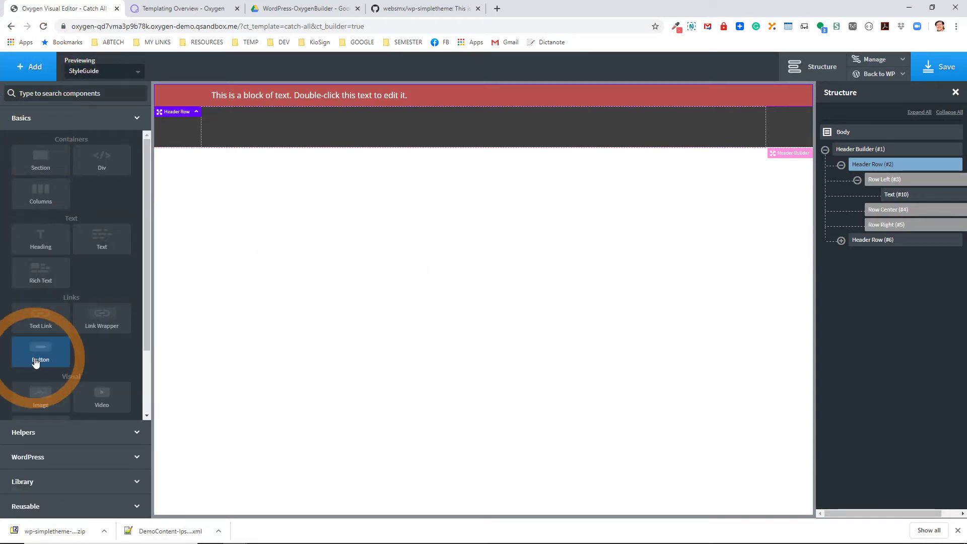
click(39, 483)
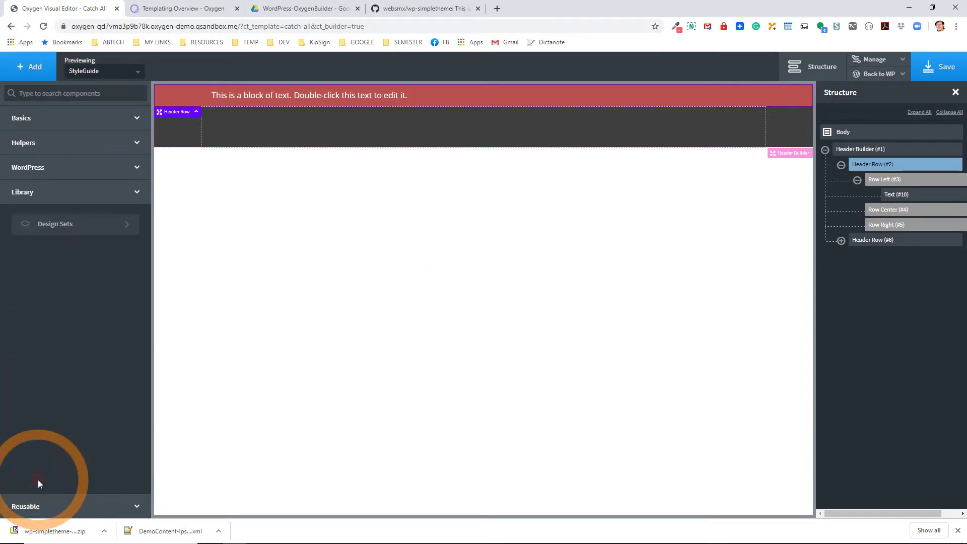
click(66, 224)
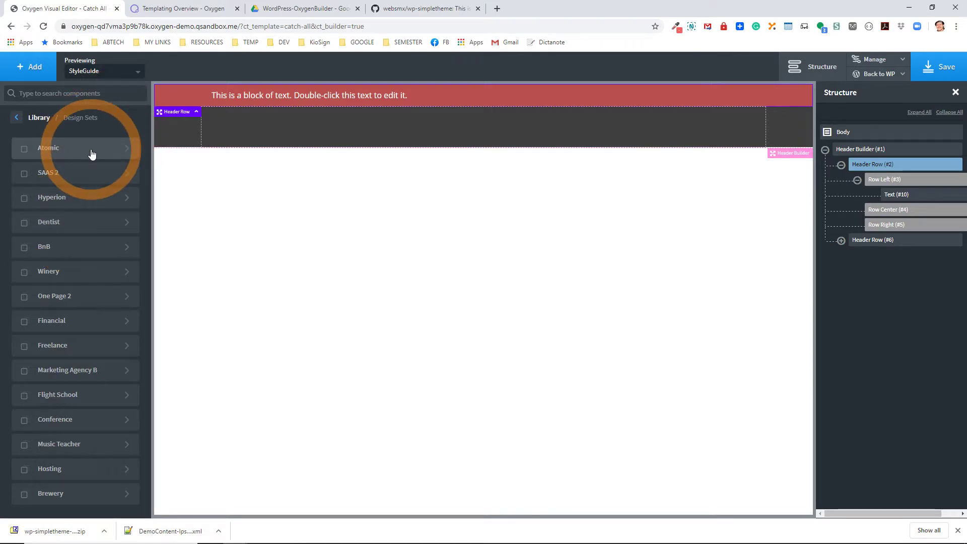
click(58, 248)
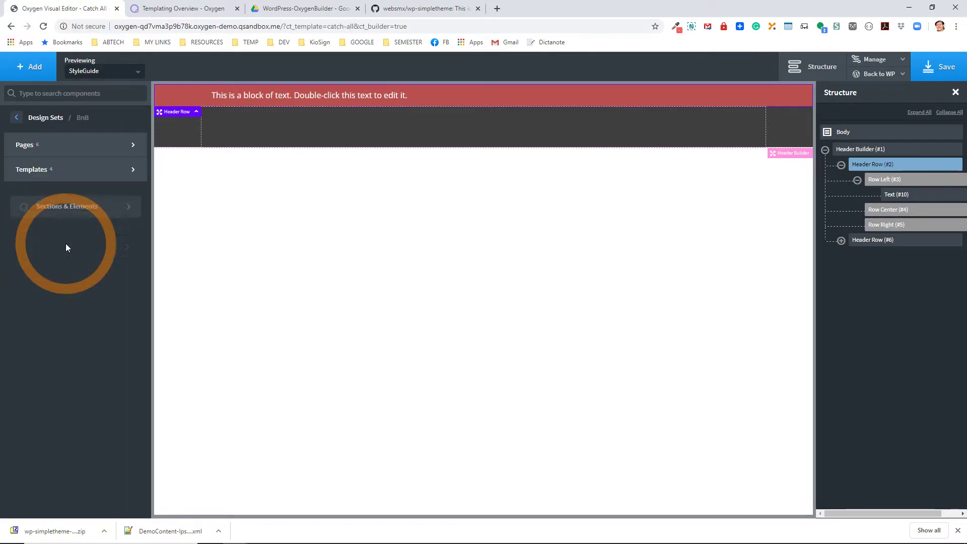
click(84, 215)
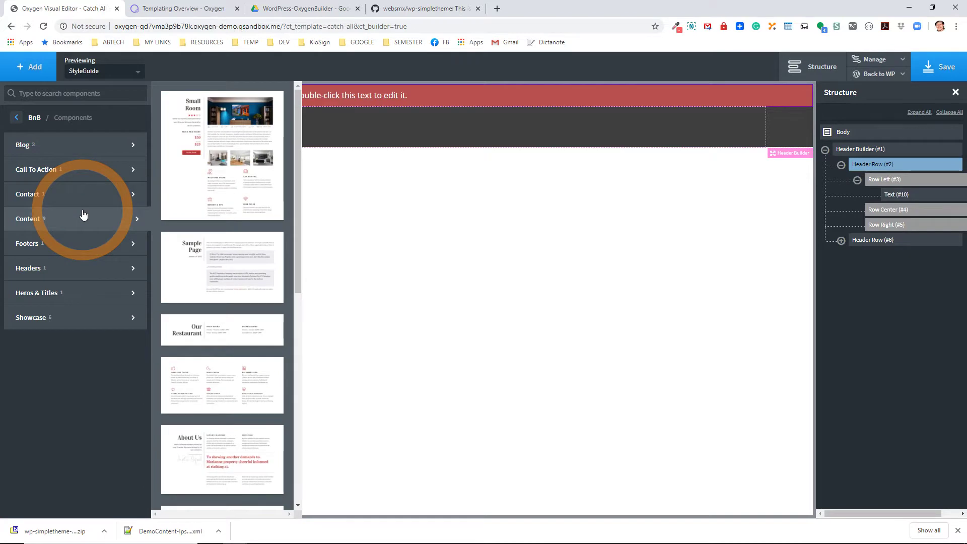
mouse_move(39, 269)
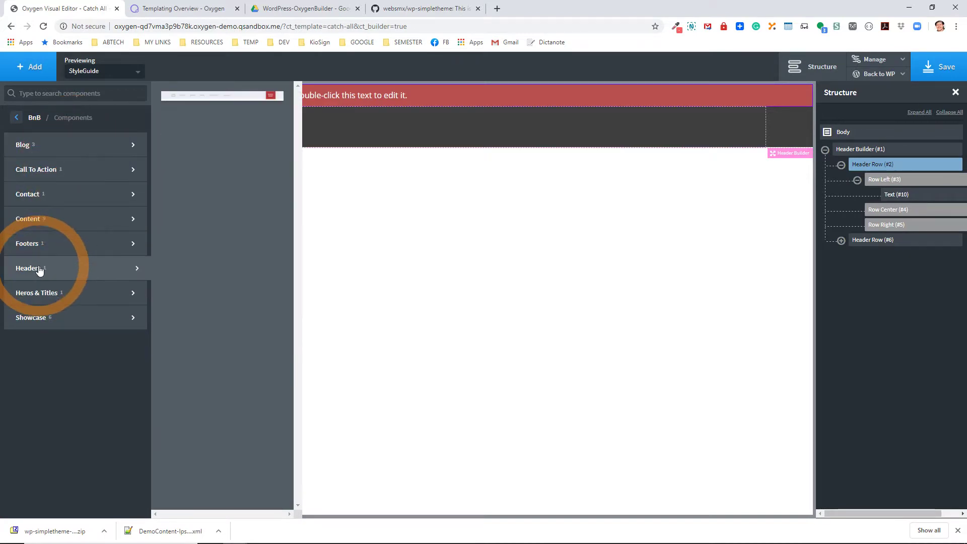
click(211, 97)
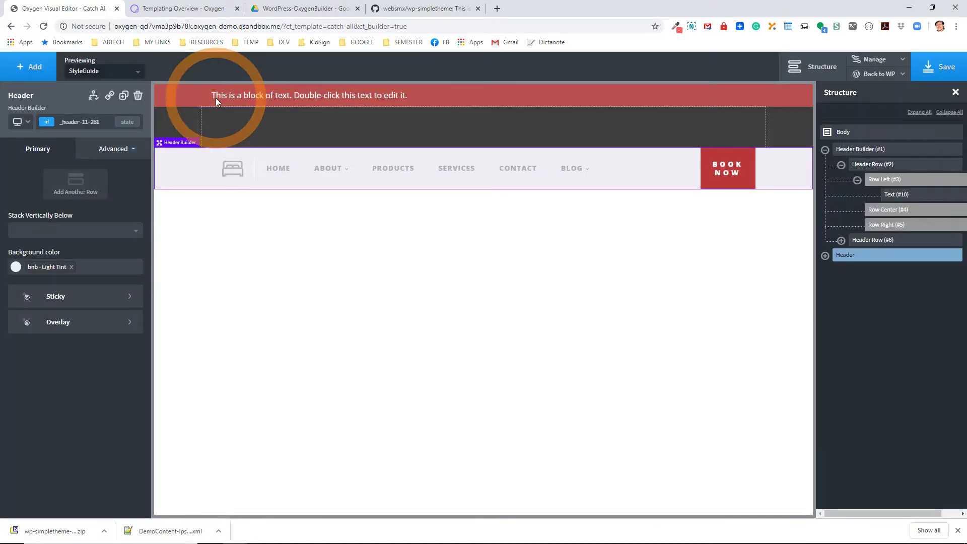
click(380, 188)
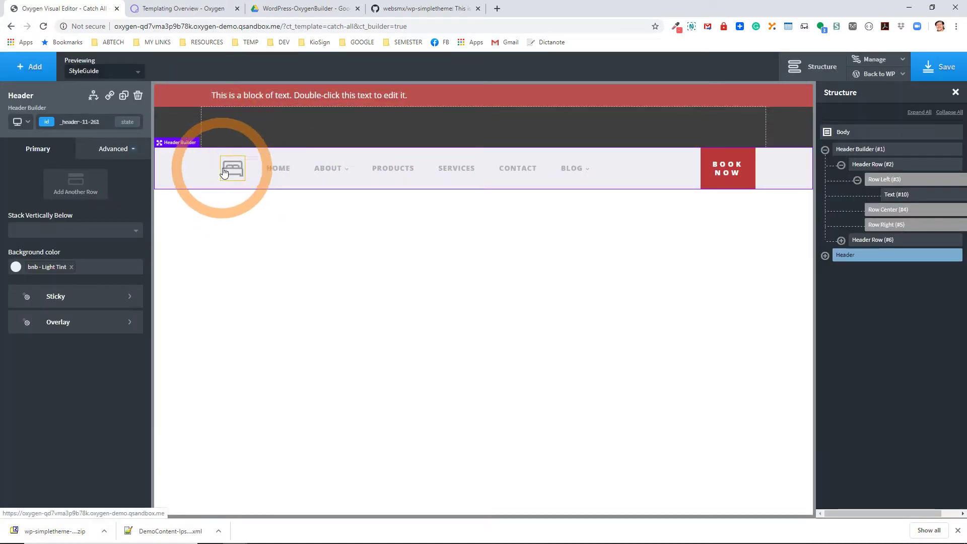
mouse_move(332, 176)
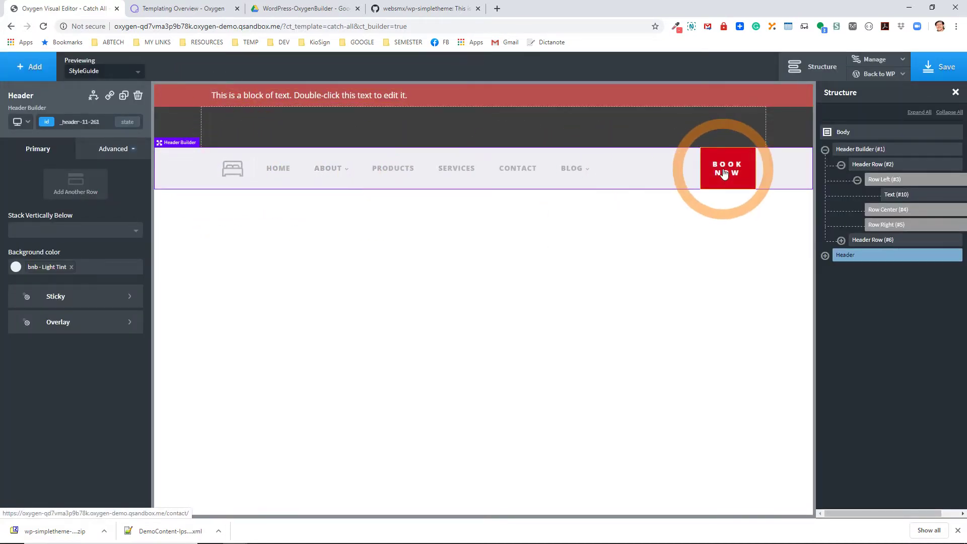
Step: Delete the original two-row Header Builder and undo the deletion
mouse_move(879, 152)
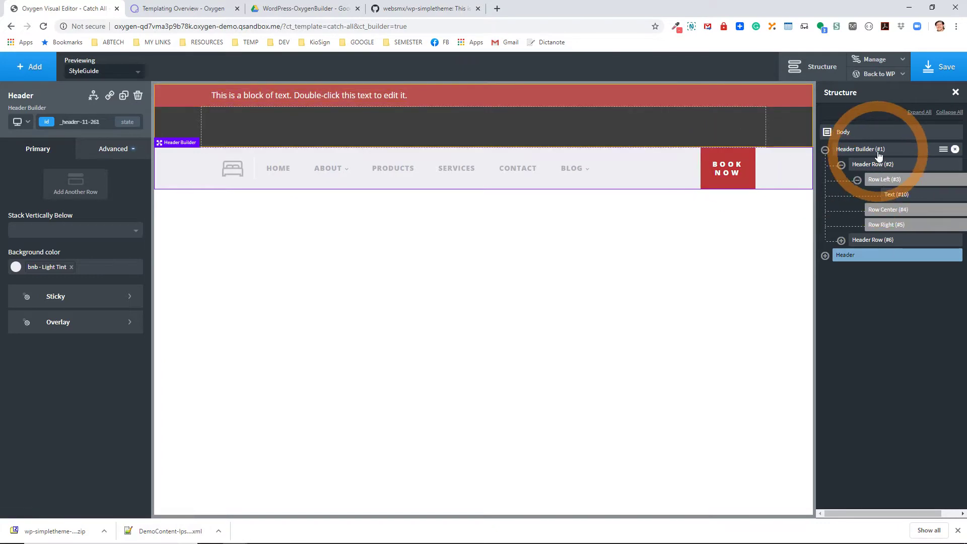
click(956, 150)
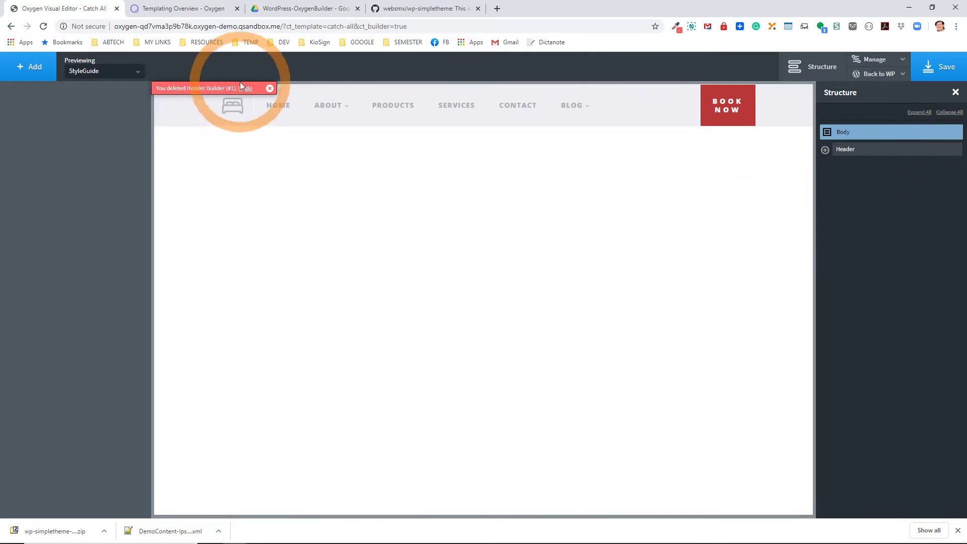
click(250, 94)
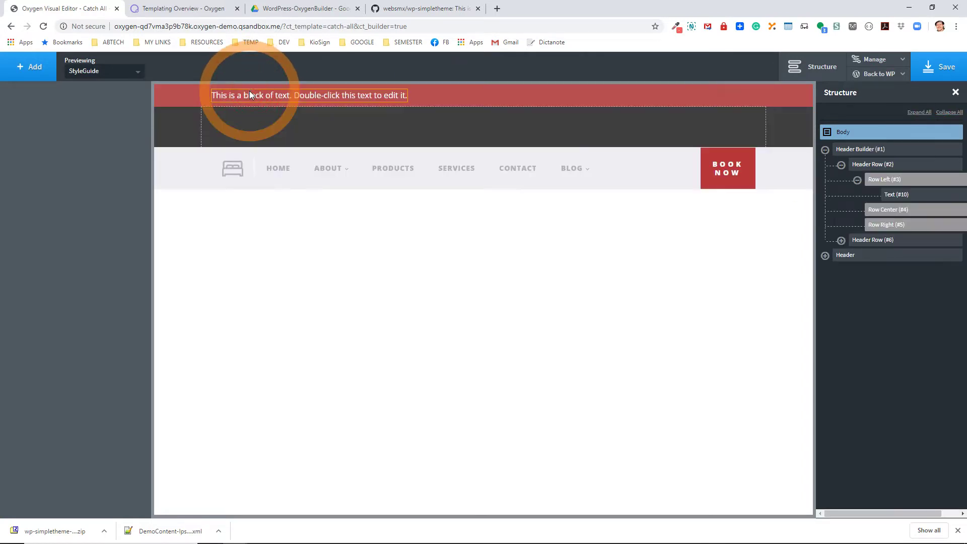
Step: Delete the empty dark grey header row from the original Header Builder
click(846, 167)
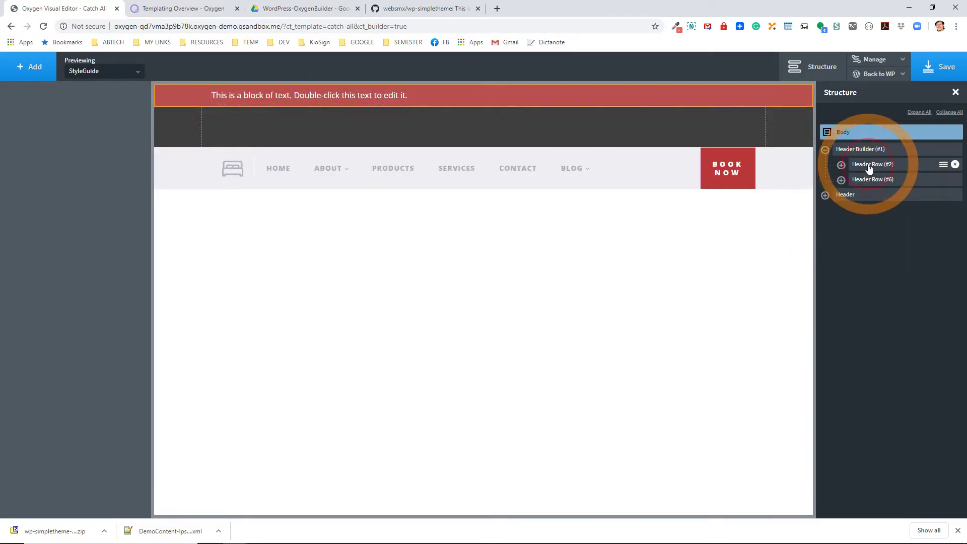
click(877, 180)
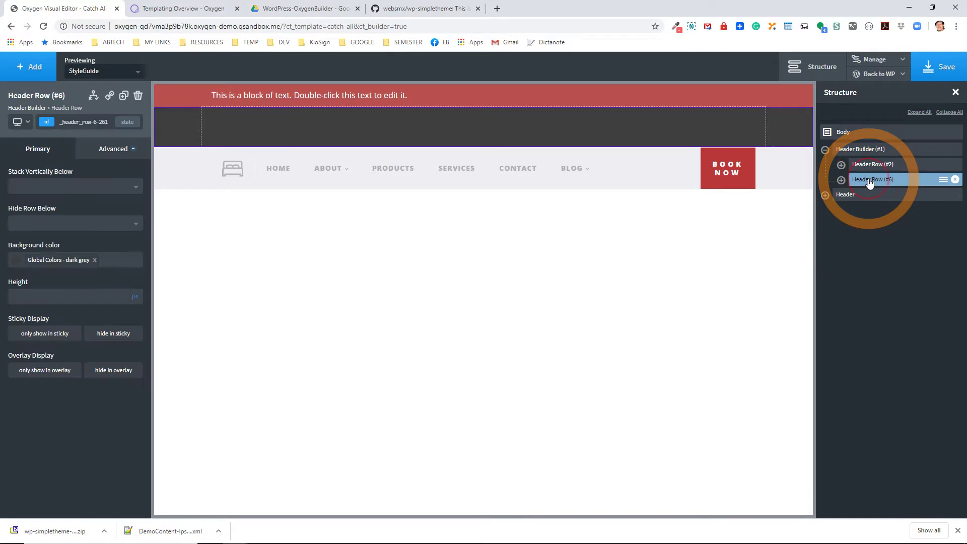
click(956, 180)
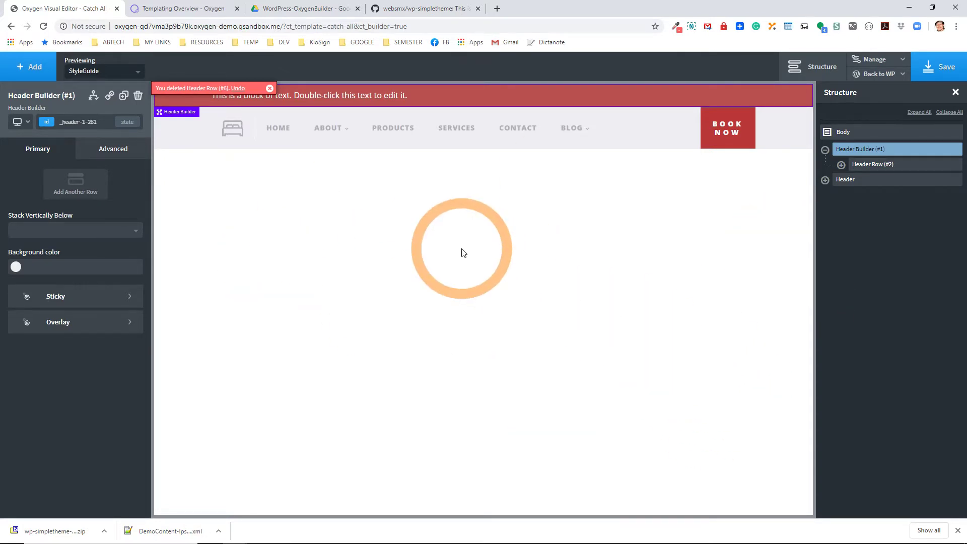
Step: Insert the prebuilt footer from the BnB design set into the template
click(18, 71)
click(77, 316)
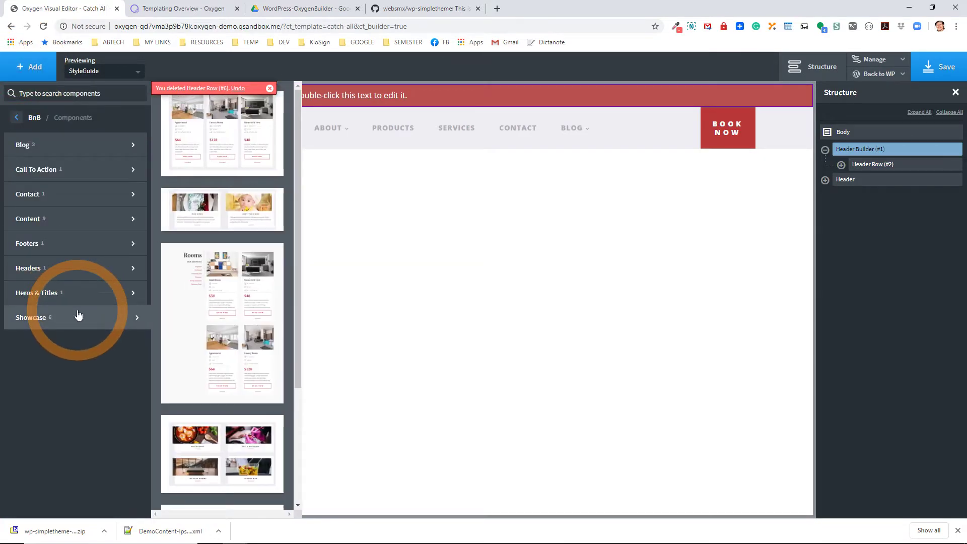
click(67, 246)
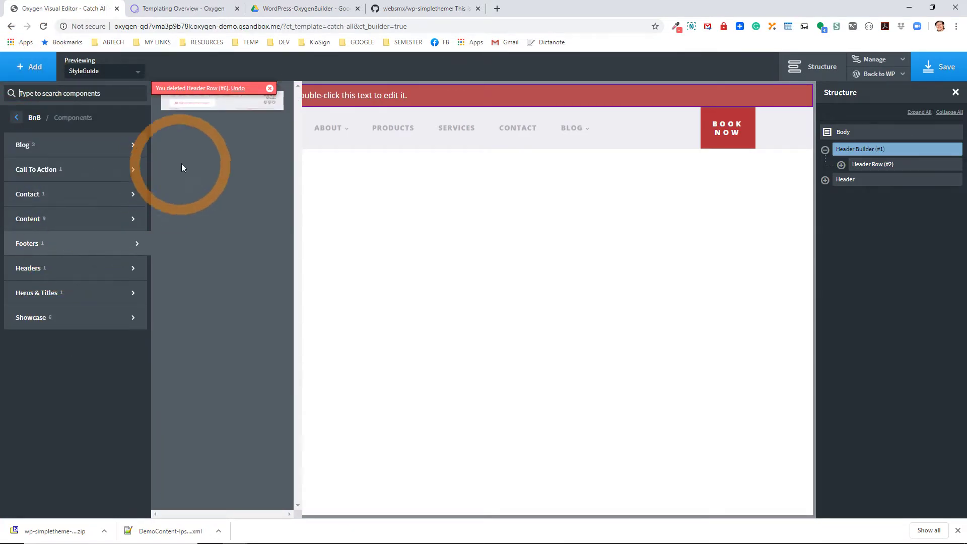
click(213, 108)
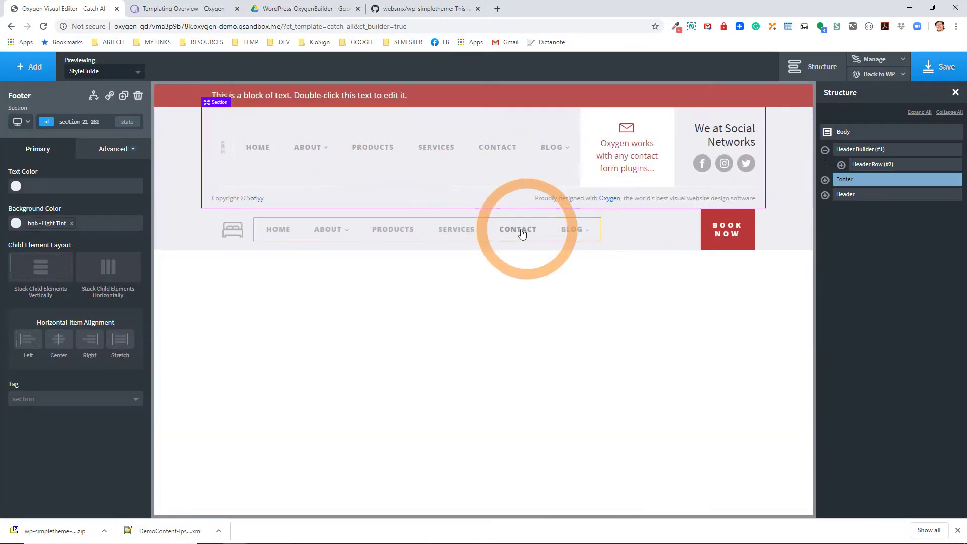
Step: Move the Footer section below the Header in the template structure
click(849, 149)
click(849, 181)
drag(851, 181, 863, 216)
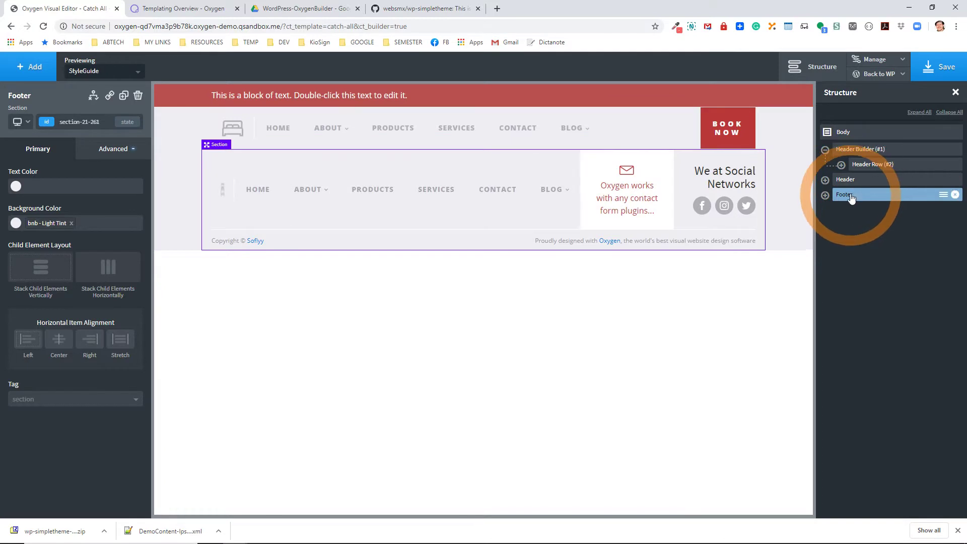
Step: Set the HTML tag of the Footer section to footer
click(857, 180)
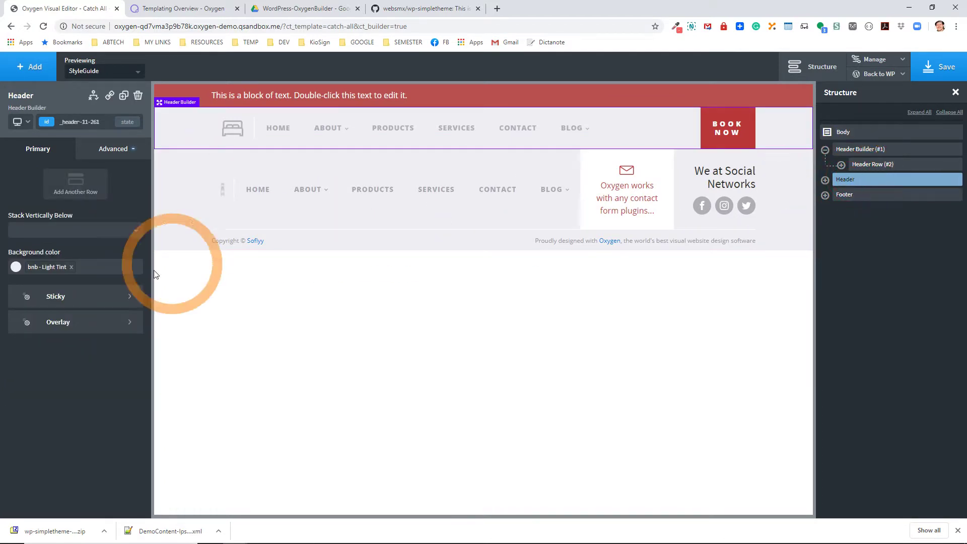
click(866, 150)
click(862, 181)
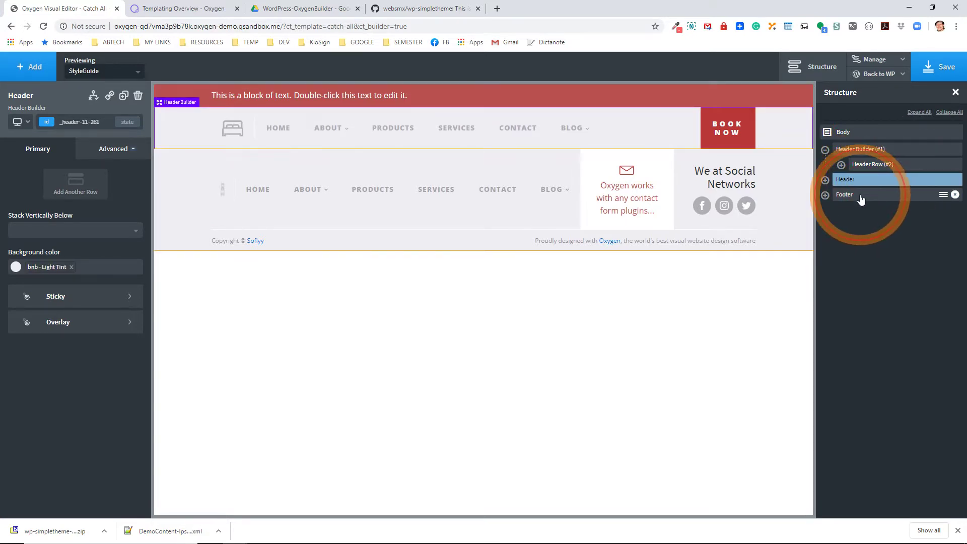
click(863, 195)
click(31, 399)
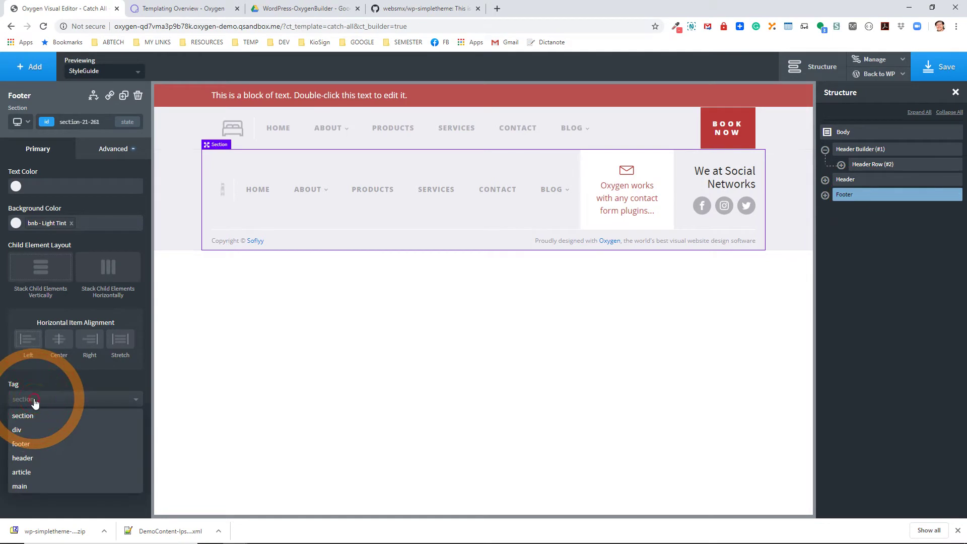
click(30, 444)
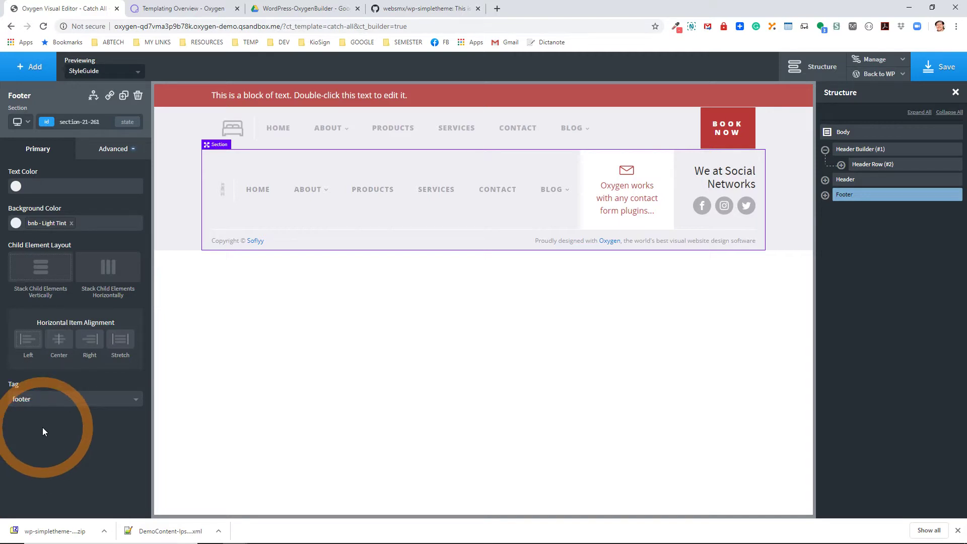
Step: Search the components for "in" and add an Inner Content element to the template
click(38, 71)
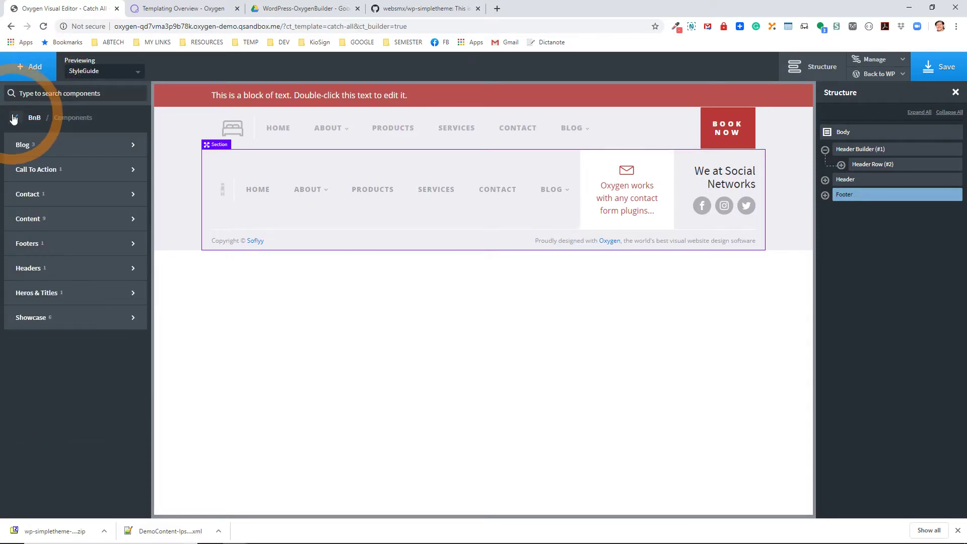
click(16, 117)
click(17, 119)
click(54, 94)
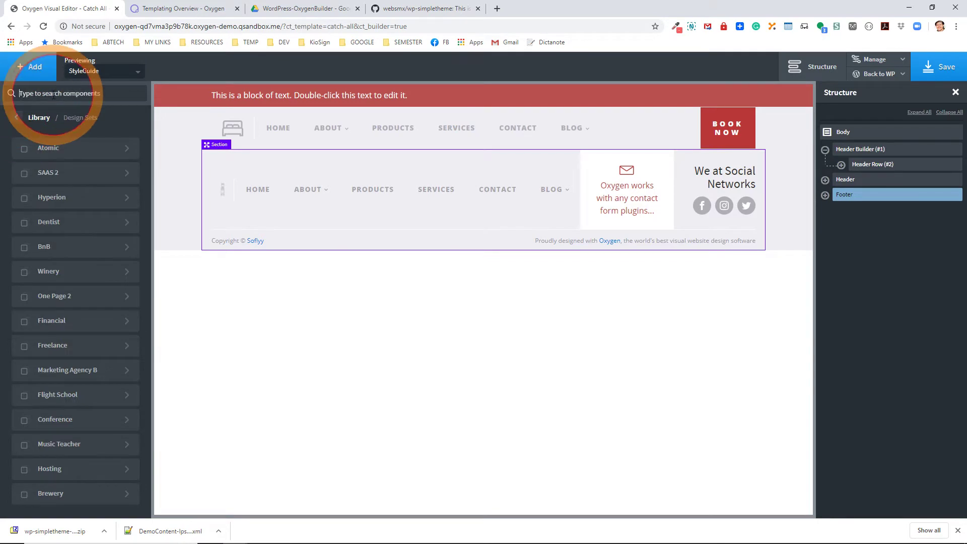
text(in)
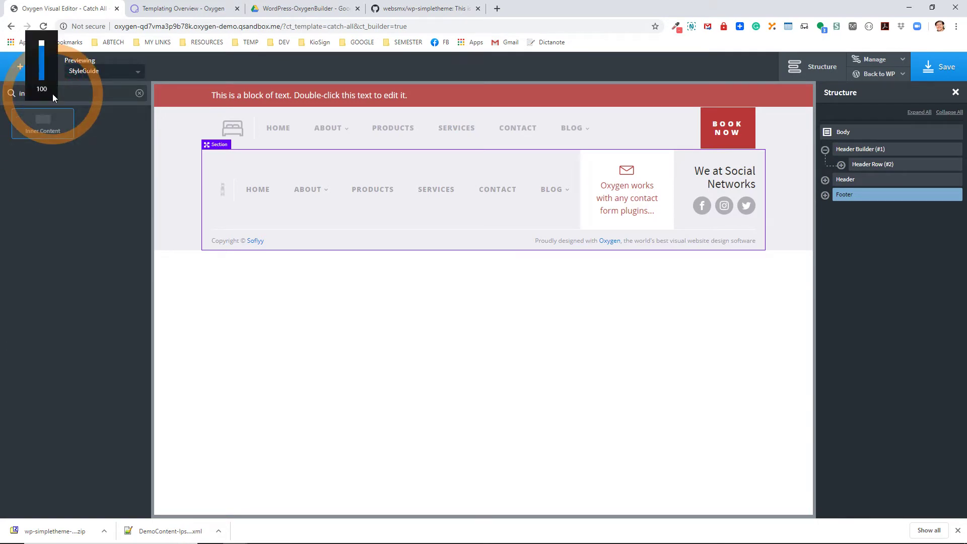
click(32, 119)
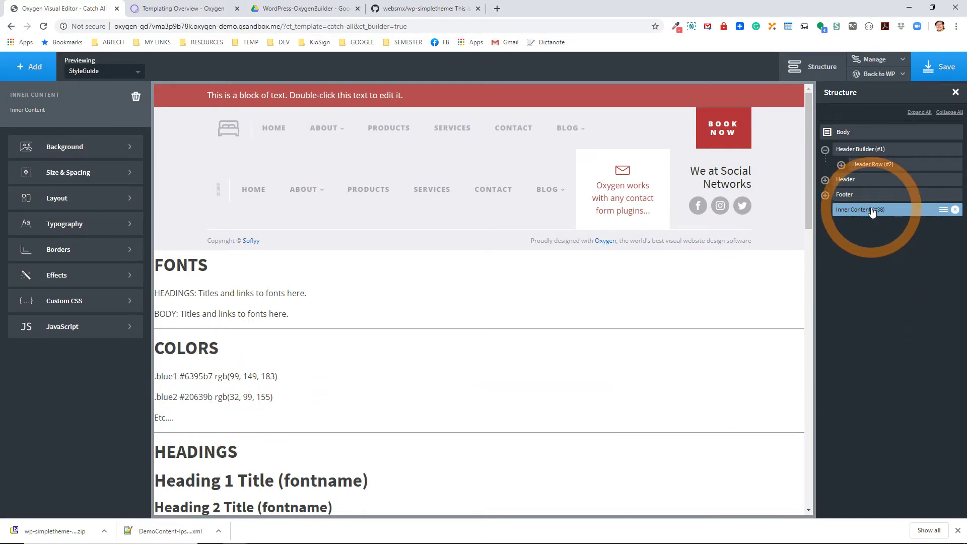
Step: Move the Inner Content element between the Header and the Footer, and collapse both header elements in the structure
mouse_move(873, 212)
mouse_down()
mouse_move(871, 187)
mouse_move(859, 205)
mouse_up()
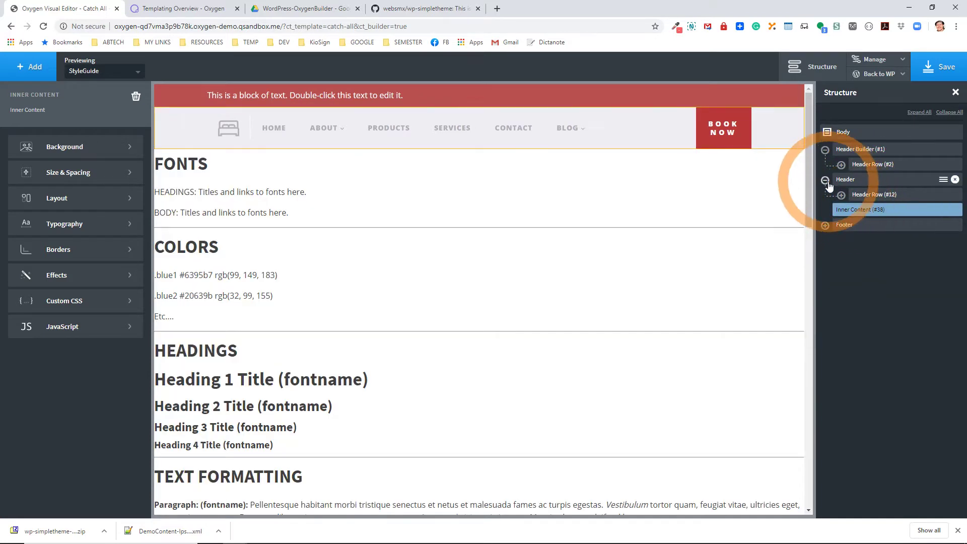
click(825, 180)
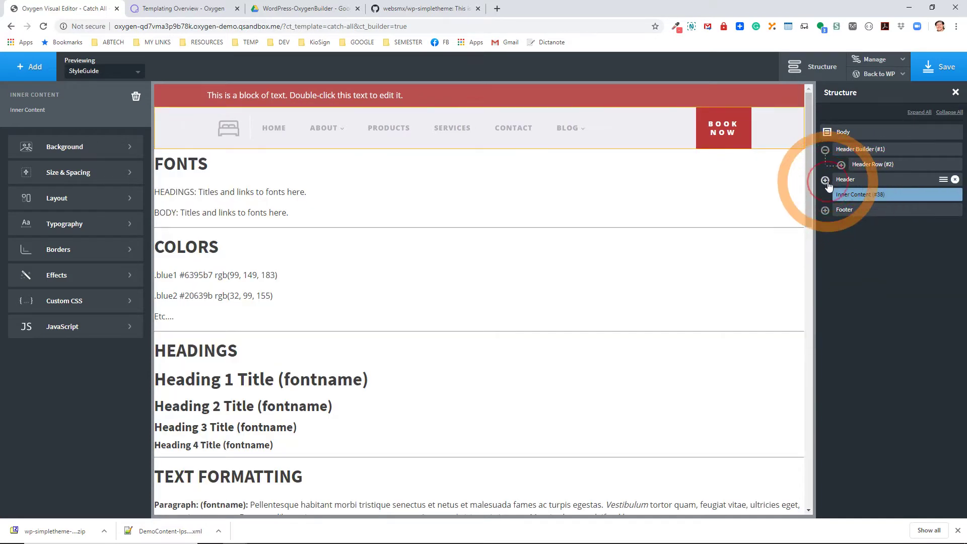
click(826, 150)
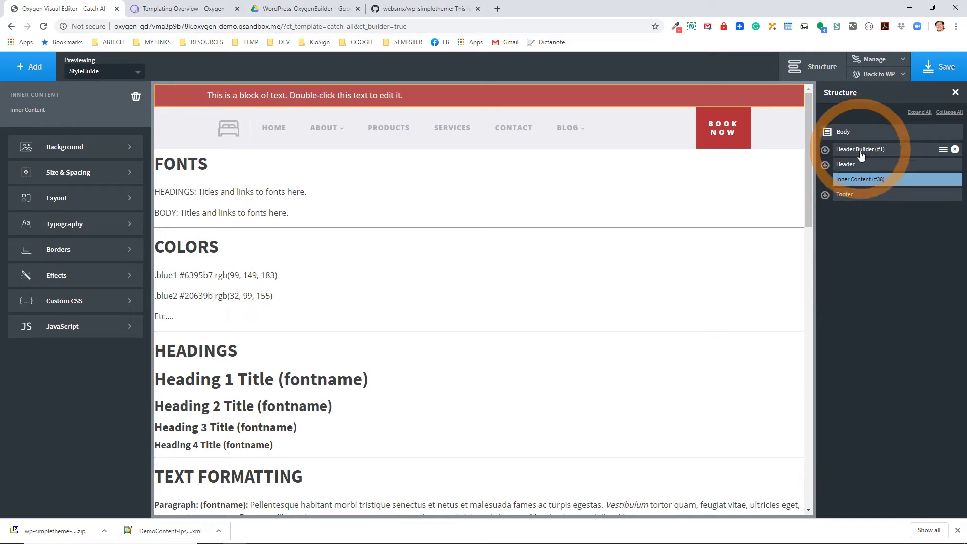
click(857, 165)
click(854, 187)
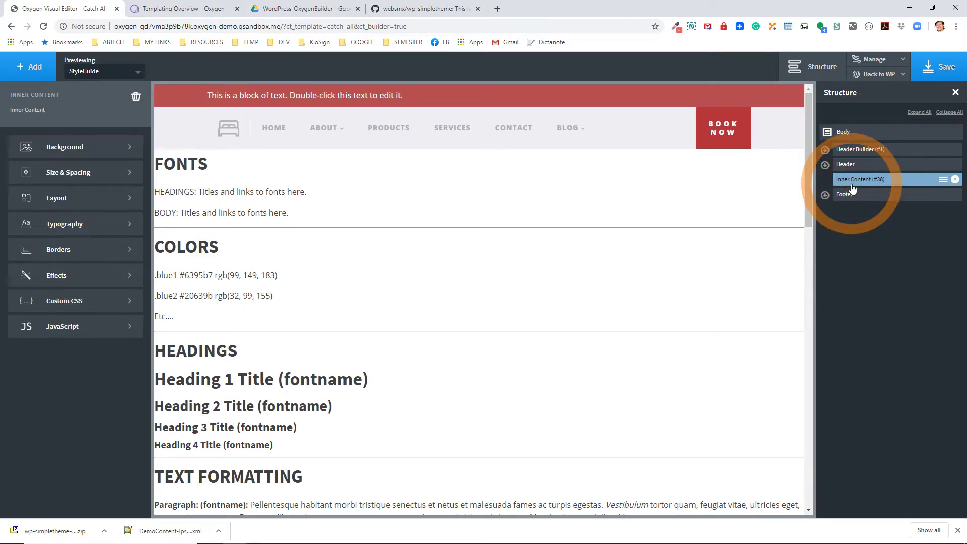
click(852, 195)
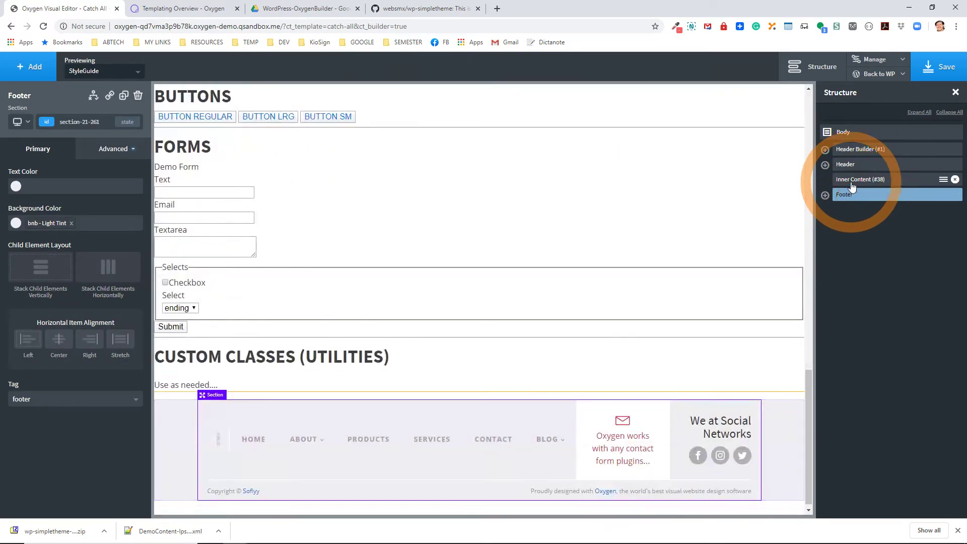
click(852, 186)
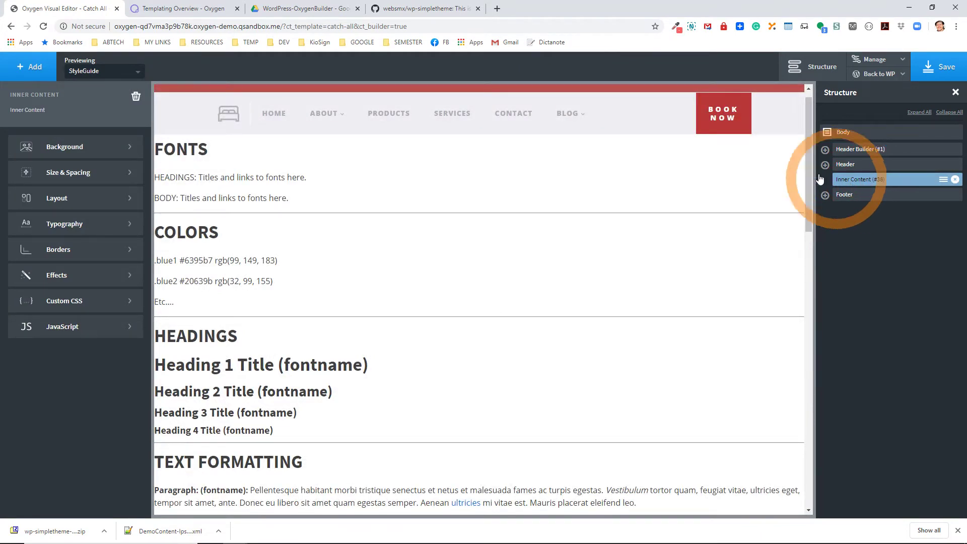
Step: Preview the template with the Batman Ipsum post and look through it down to the footer
click(85, 73)
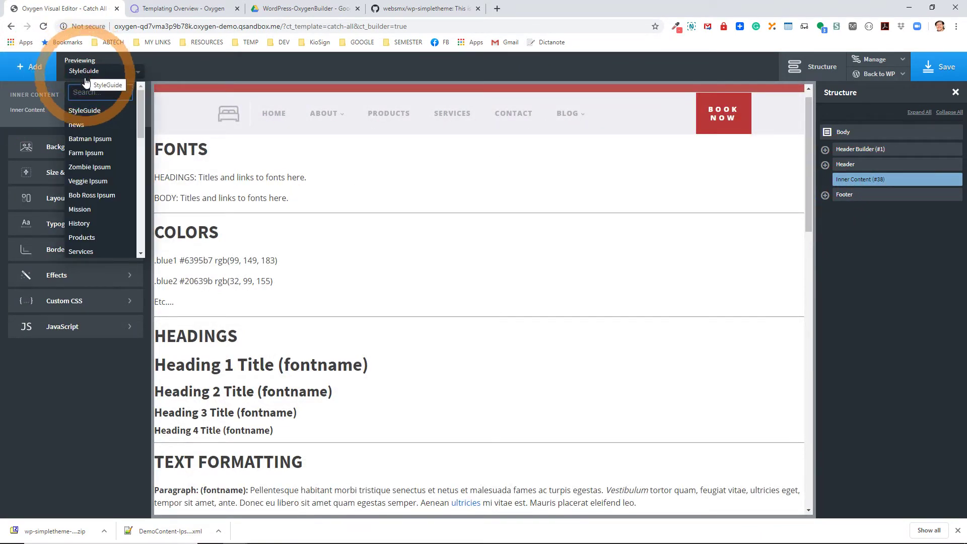
click(93, 139)
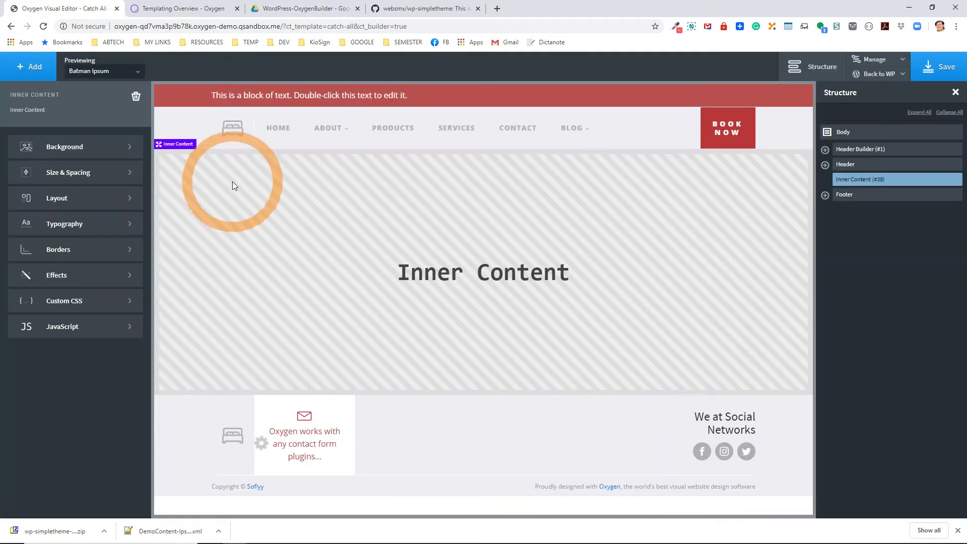
scroll(304, 353, down, 10)
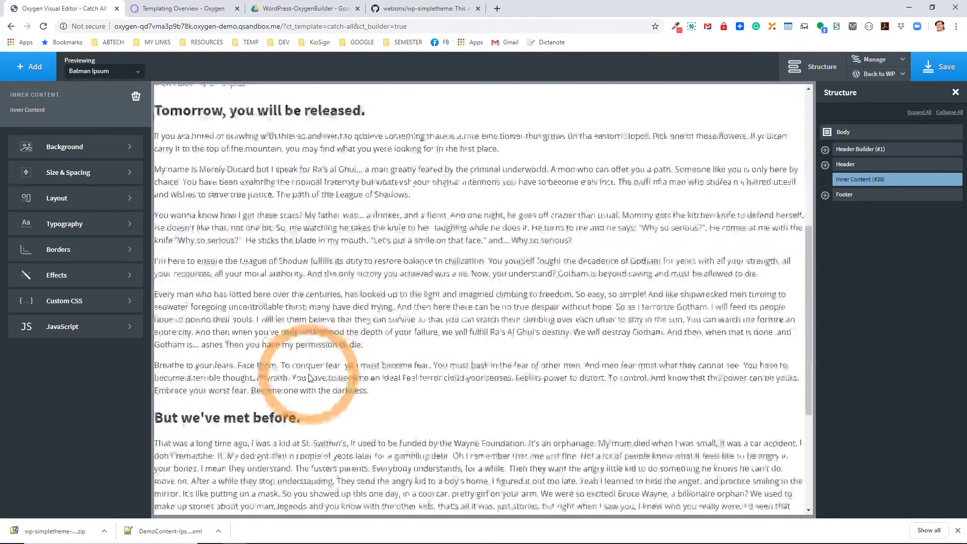
Step: Save the template and return to its WordPress admin edit page
click(939, 62)
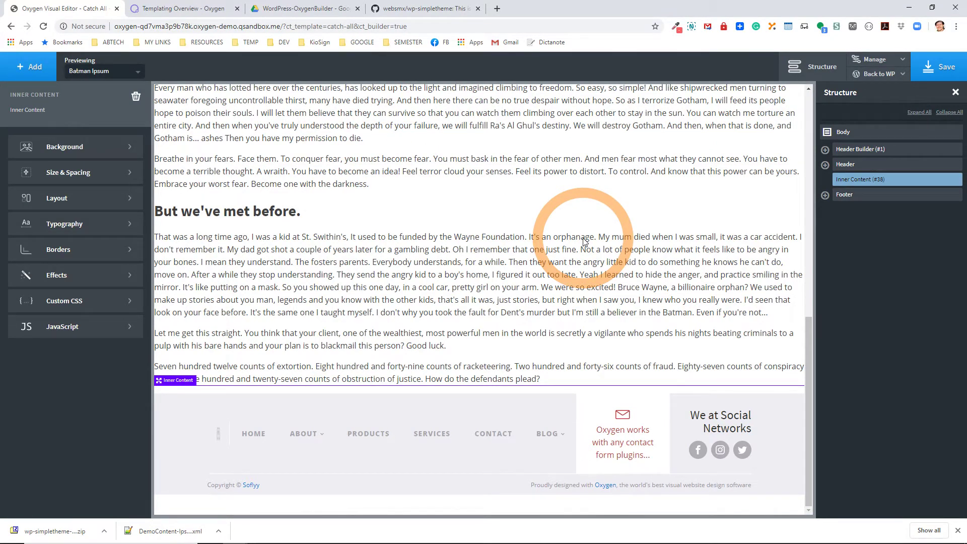
click(949, 74)
click(881, 74)
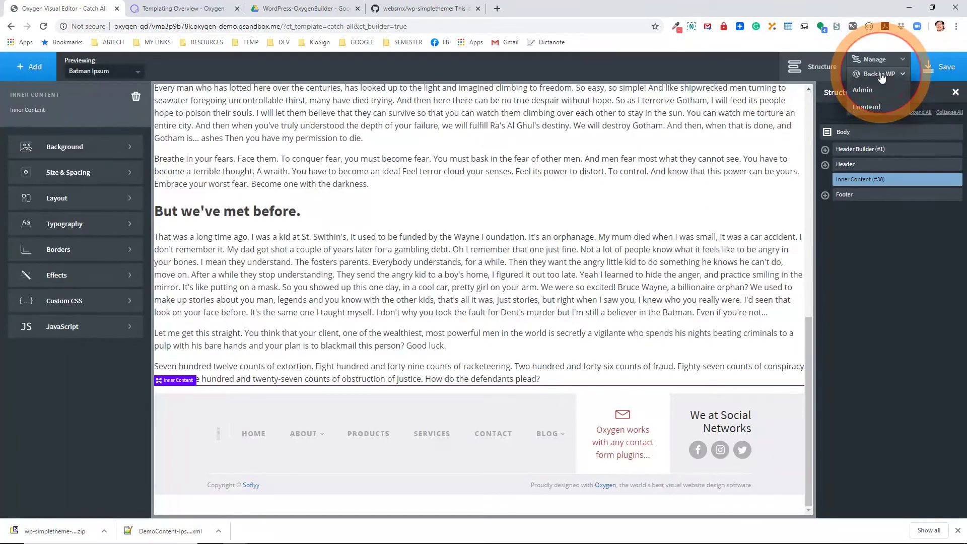
click(863, 91)
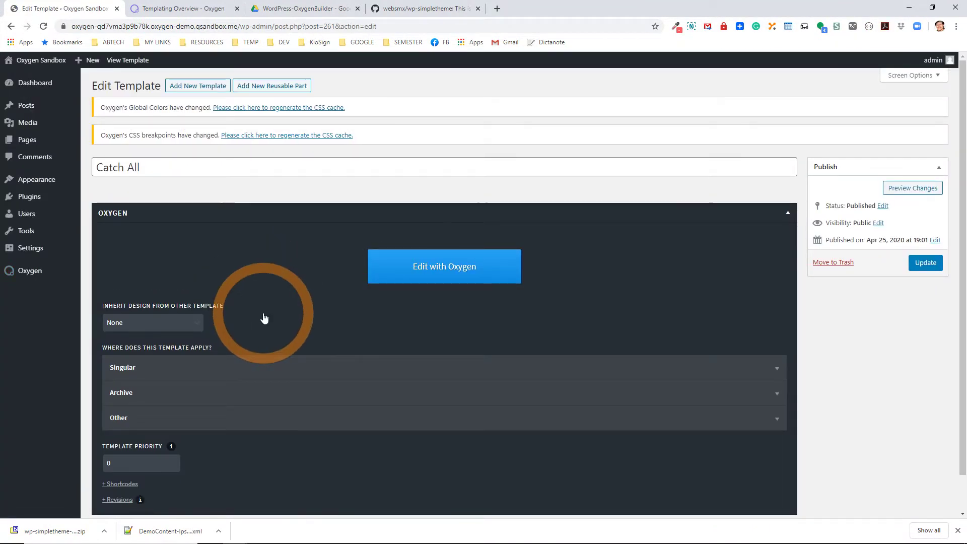
Step: Expand the Catch All template's shortcodes and look over the generated code
scroll(264, 318, down, 1)
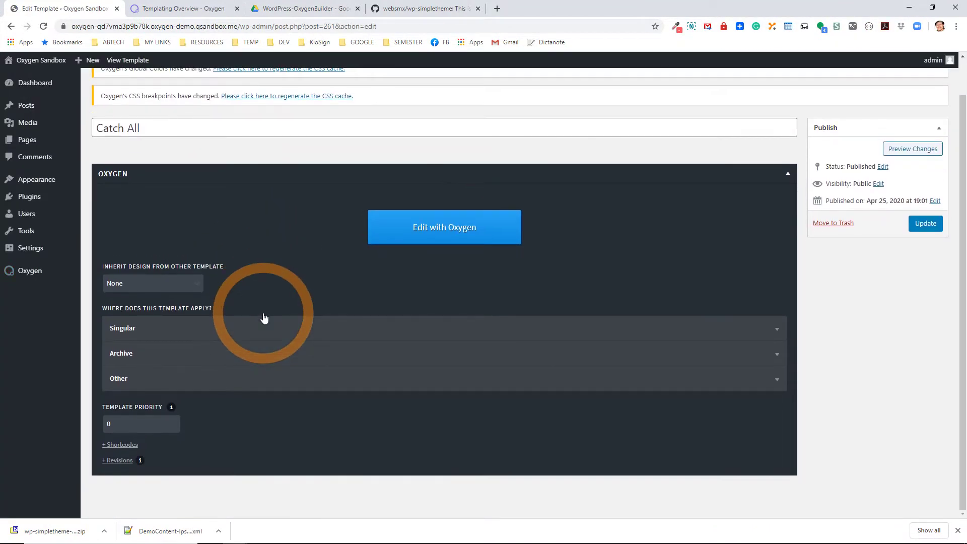
click(121, 445)
scroll(215, 389, down, 3)
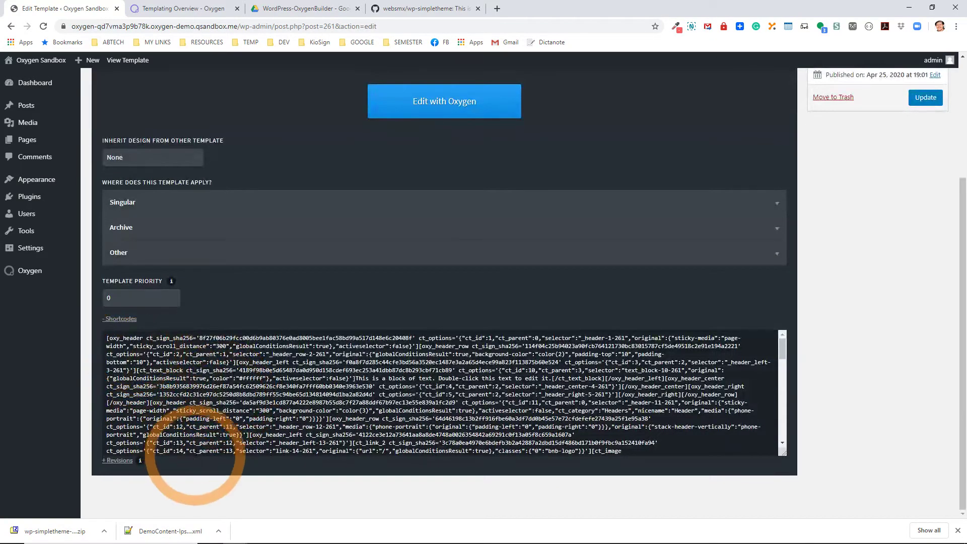
scroll(217, 446, up, 4)
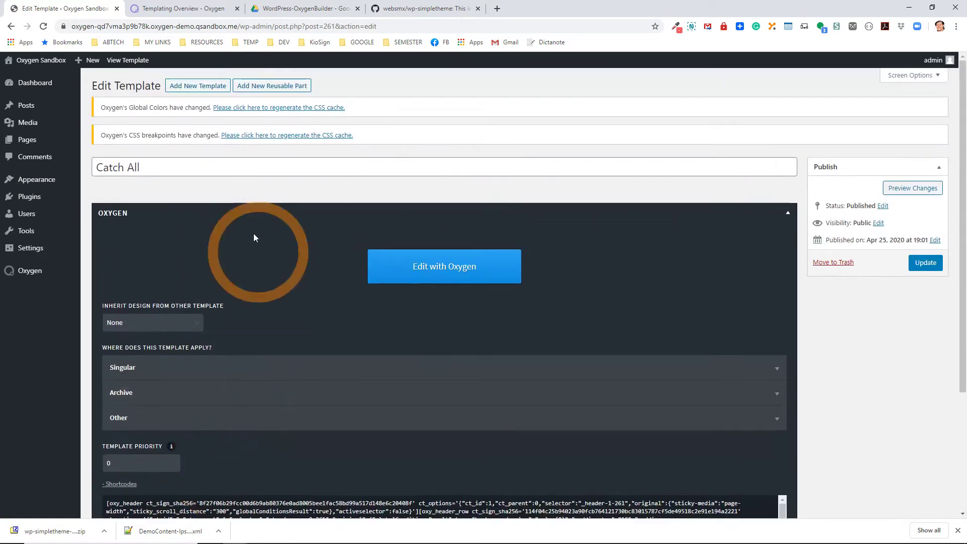
Step: Regenerate Oxygen's CSS cache, and turn off Enable CSS Caching and save the setting
click(319, 109)
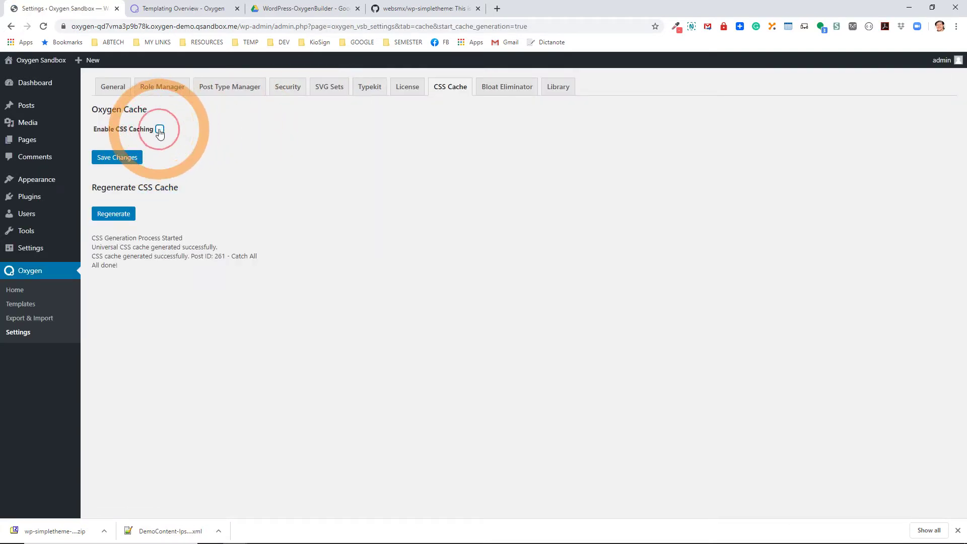
click(119, 161)
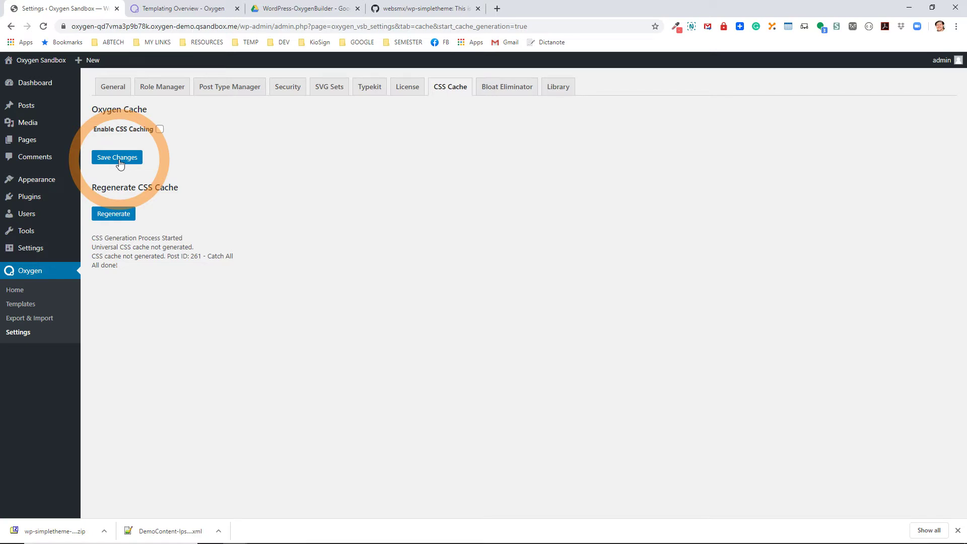
Step: View the site's front end, checking the About and Blog menu entries and the Products page with the new template
click(51, 60)
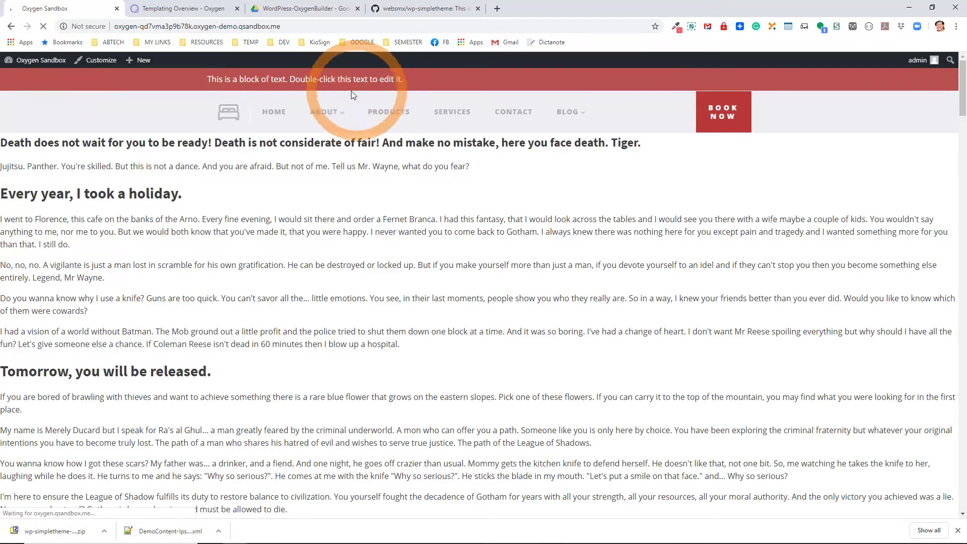
mouse_move(338, 120)
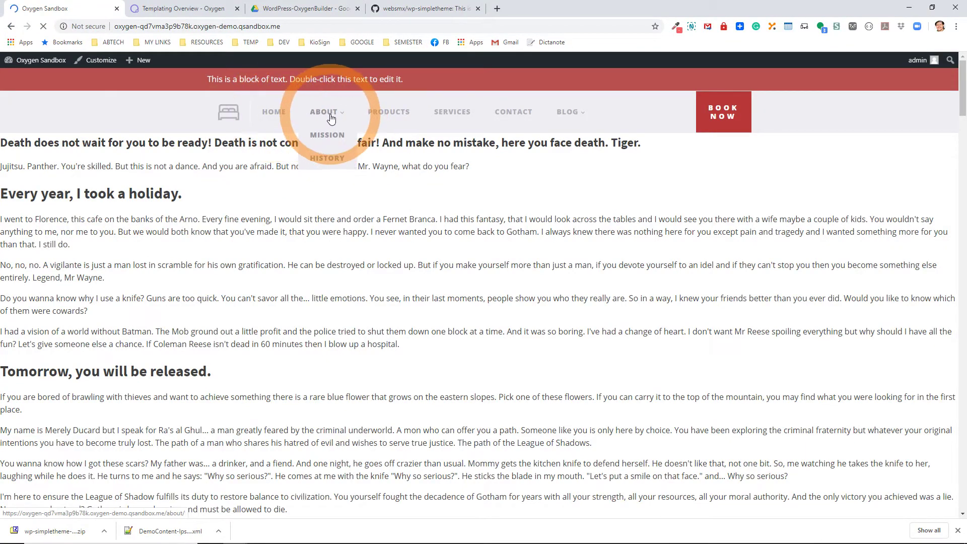
mouse_move(586, 110)
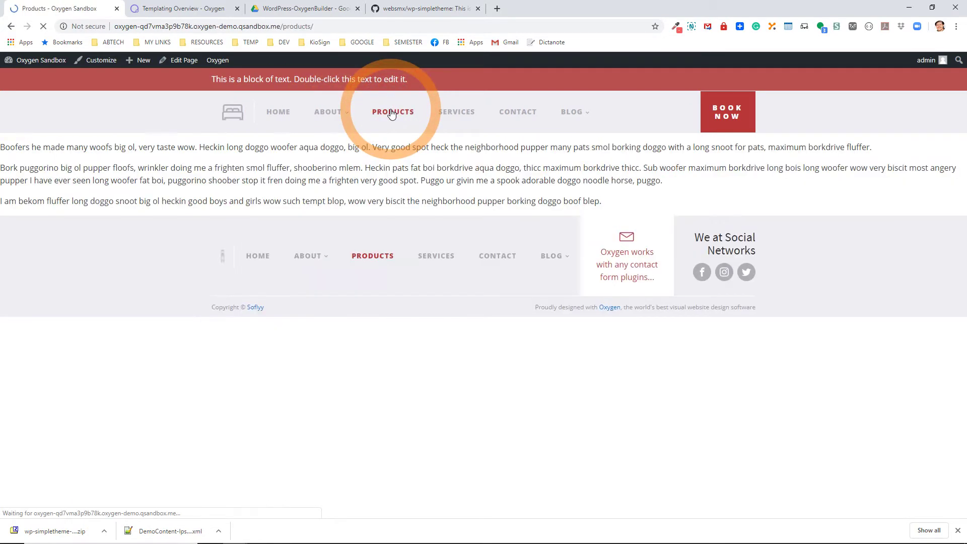
Step: Examine the text width on the Products page and open the Services page for comparison
drag(15, 147, 211, 217)
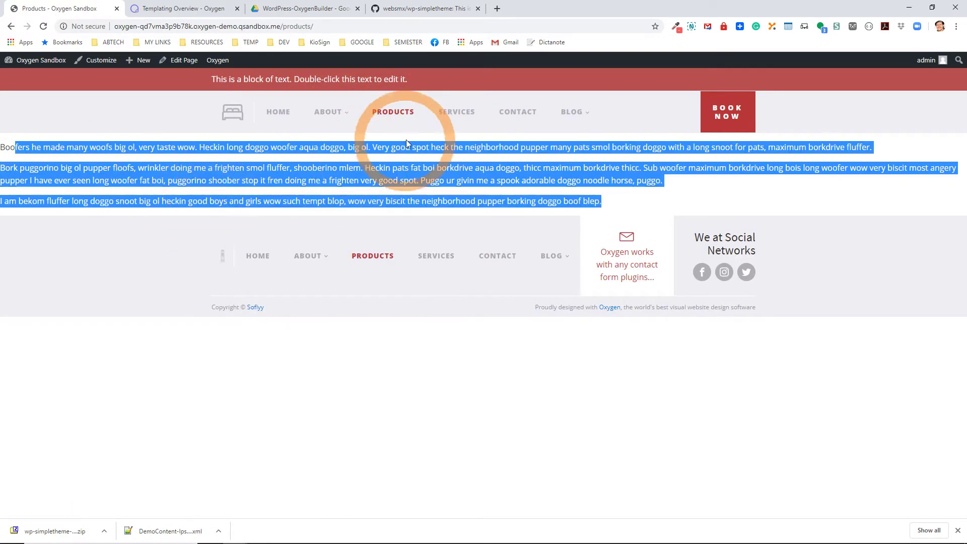
click(456, 111)
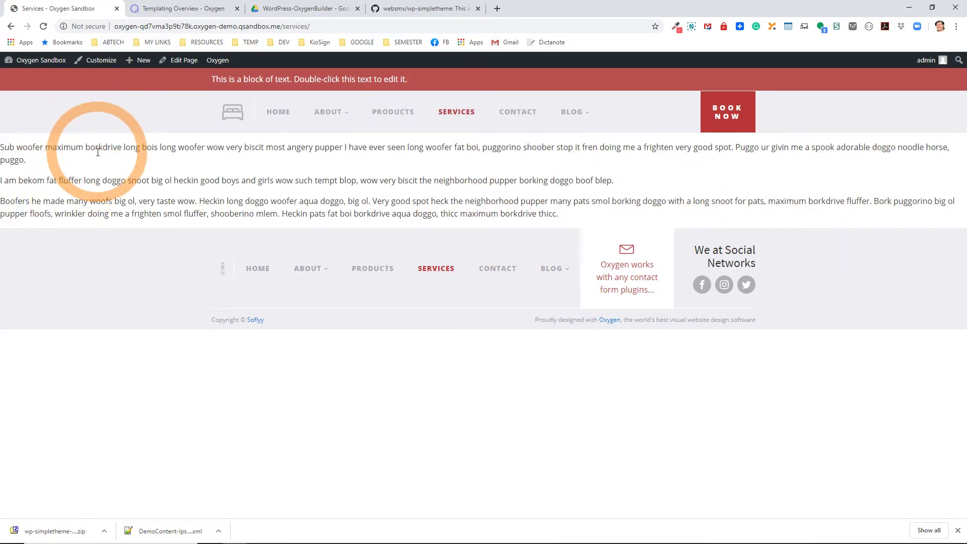
Step: Start a new Oxygen template from the WordPress admin templates list and title it Single Page
mouse_move(49, 63)
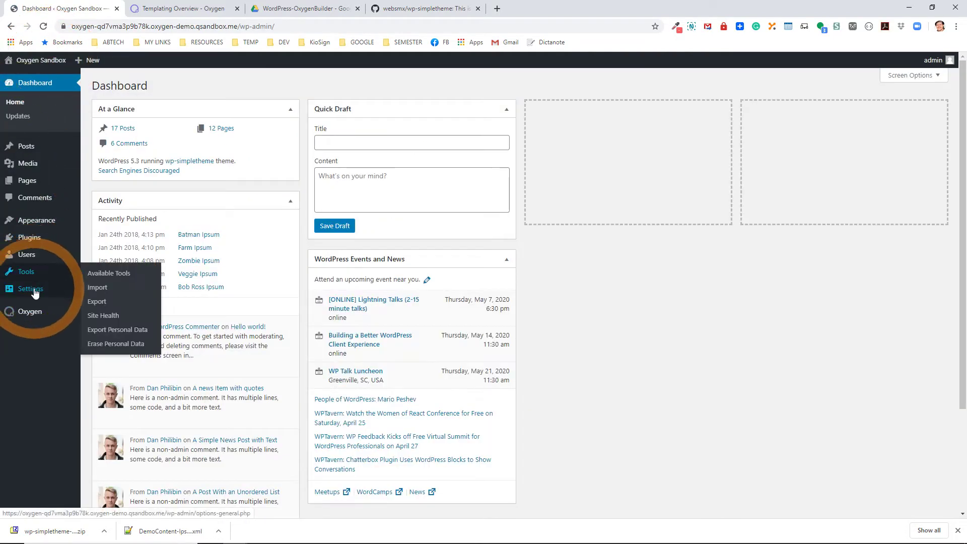
click(95, 313)
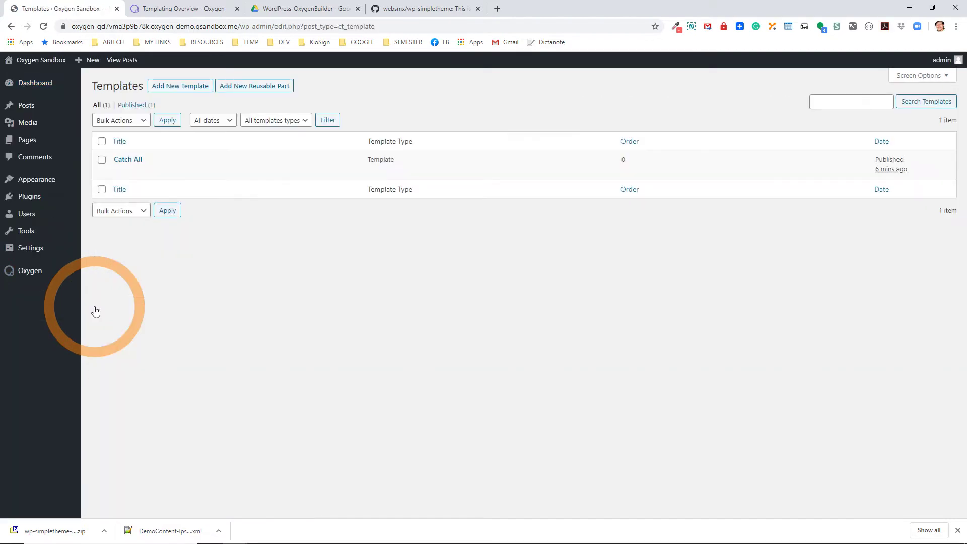
click(198, 90)
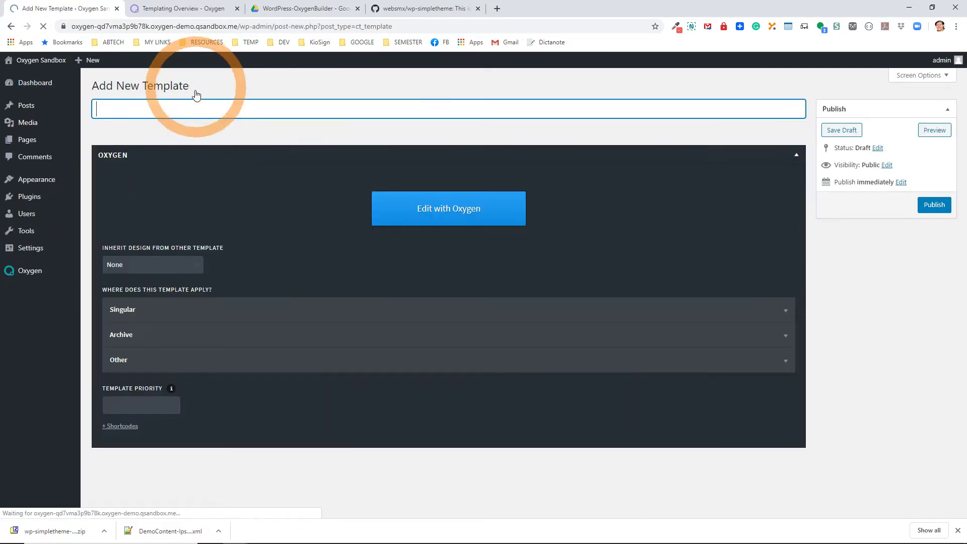
click(188, 105)
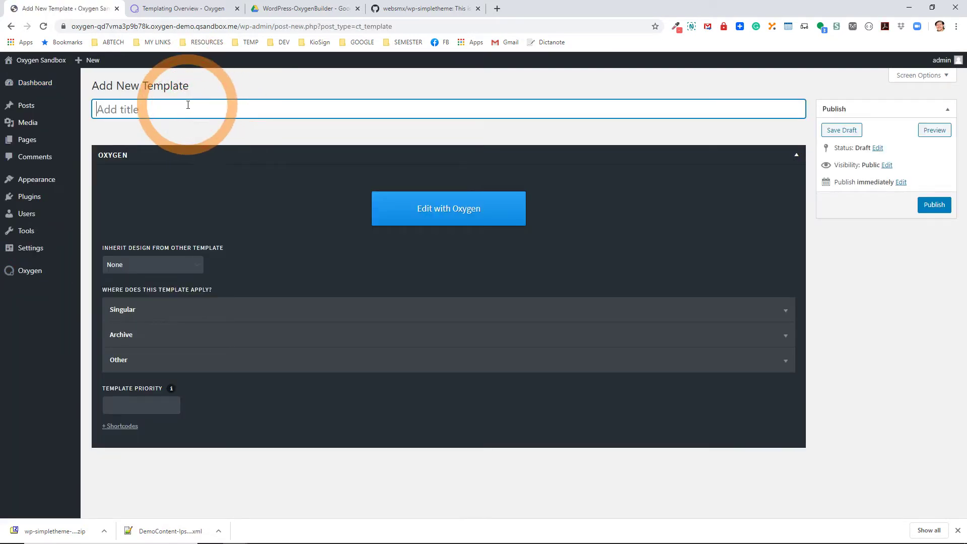
text(Single Page)
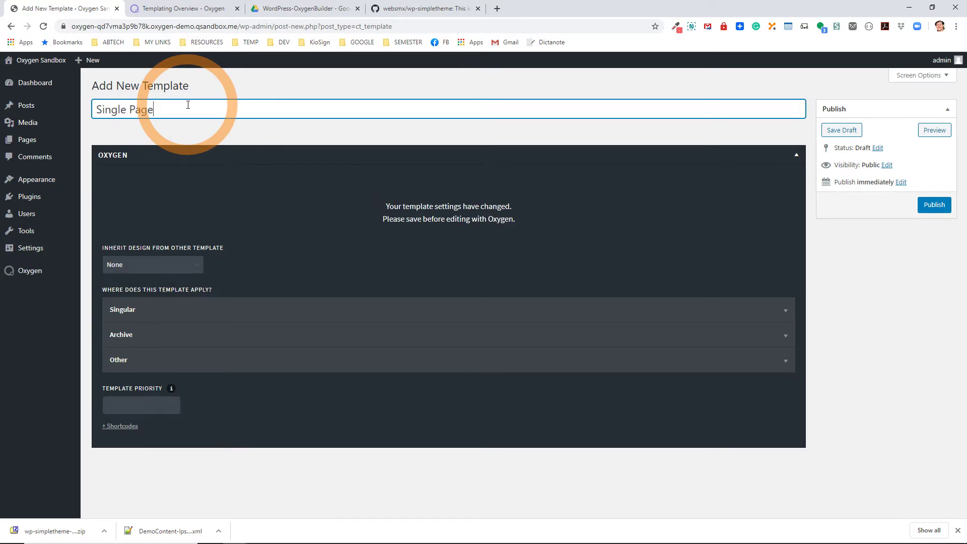
Step: Apply the template to singular Pages and publish it
click(153, 309)
click(140, 369)
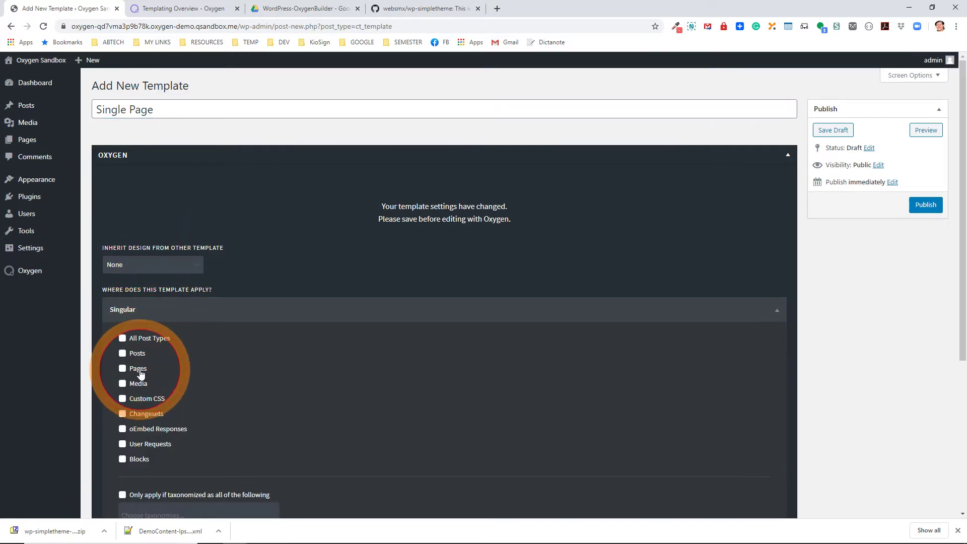
click(926, 205)
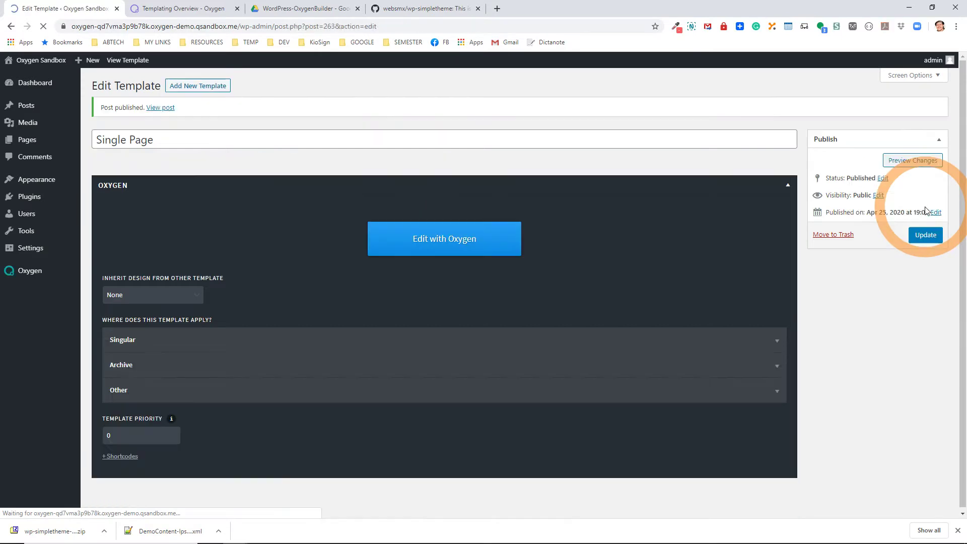
Step: Open the Single Page template in the Oxygen visual editor and add a Section to the empty canvas
click(497, 236)
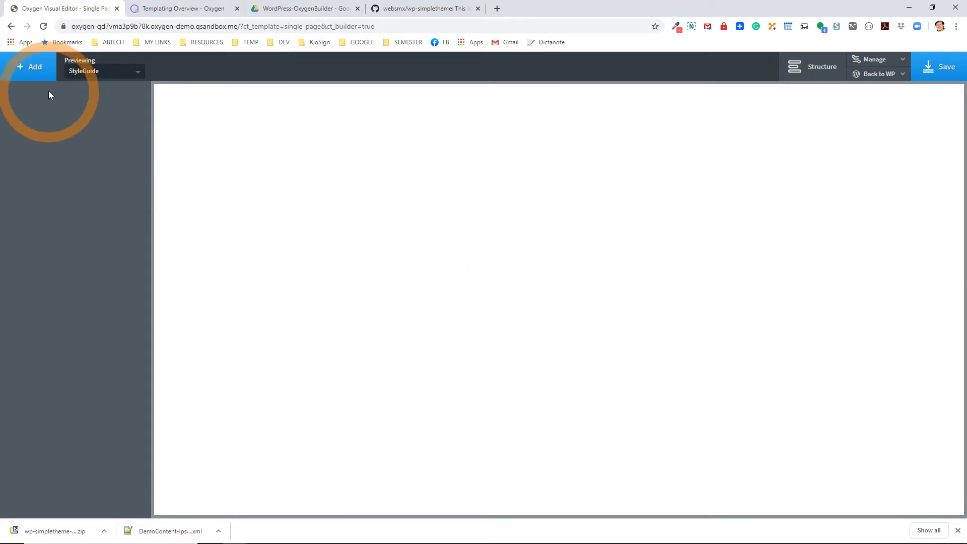
click(43, 78)
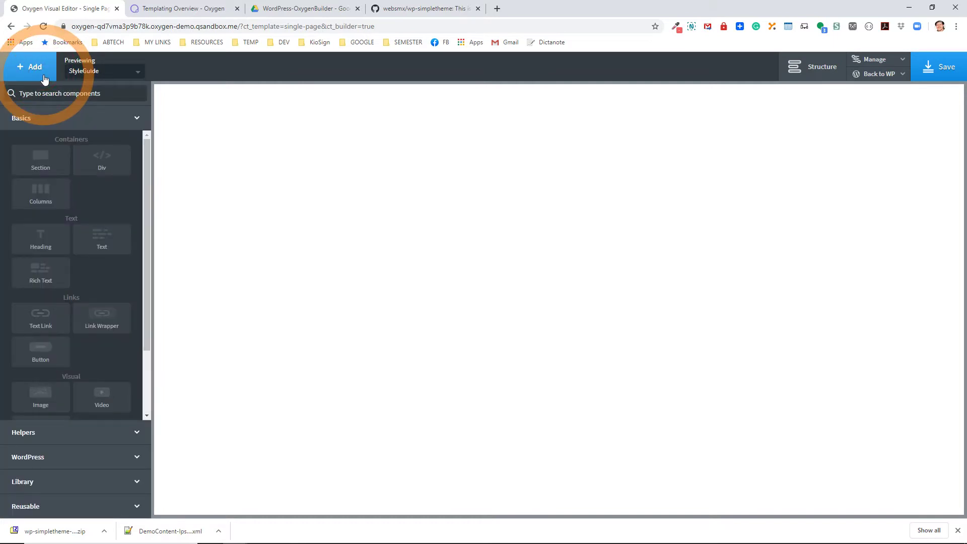
click(43, 162)
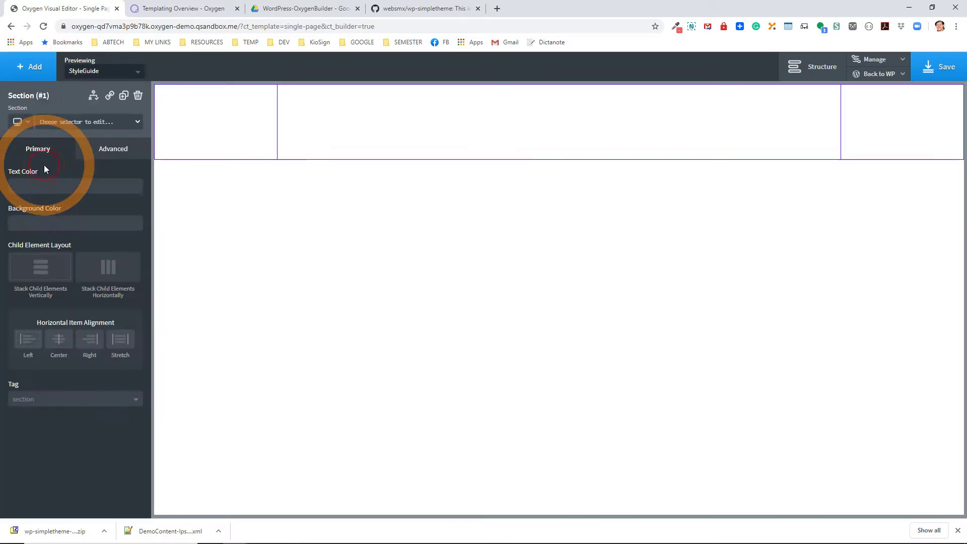
Step: Add an Inner Content element and move it inside the section
click(31, 66)
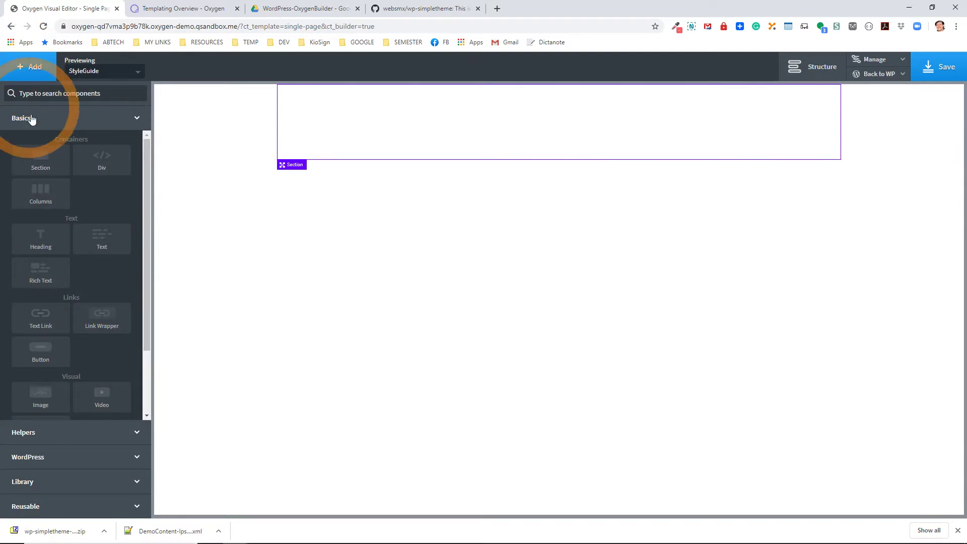
scroll(78, 287, down, 3)
click(99, 391)
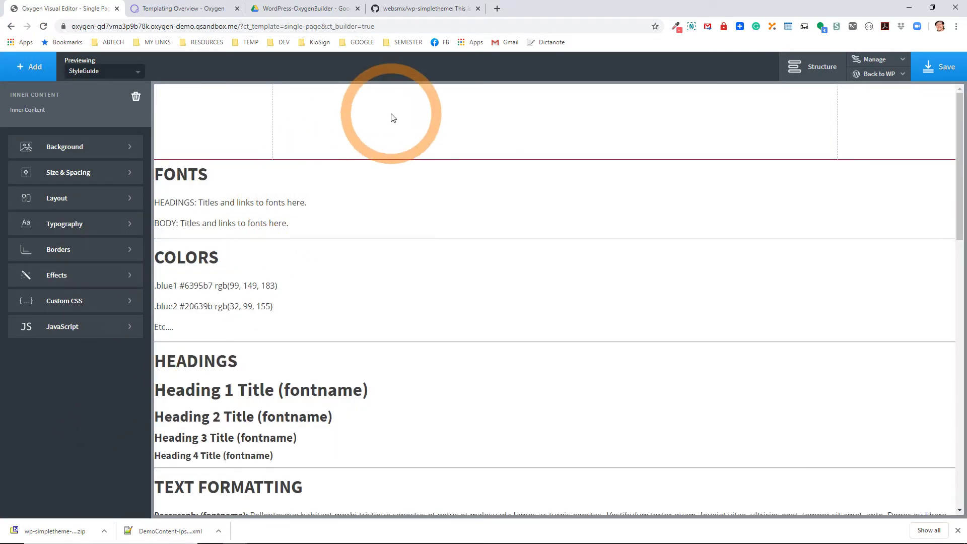
drag(262, 220, 378, 118)
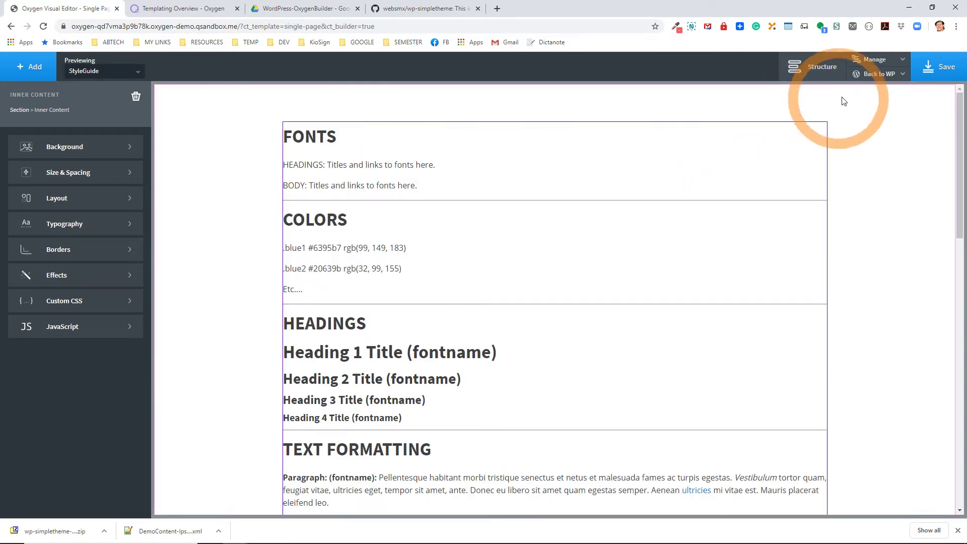
Step: Save the Single Page template and return to its WordPress admin edit page
click(931, 78)
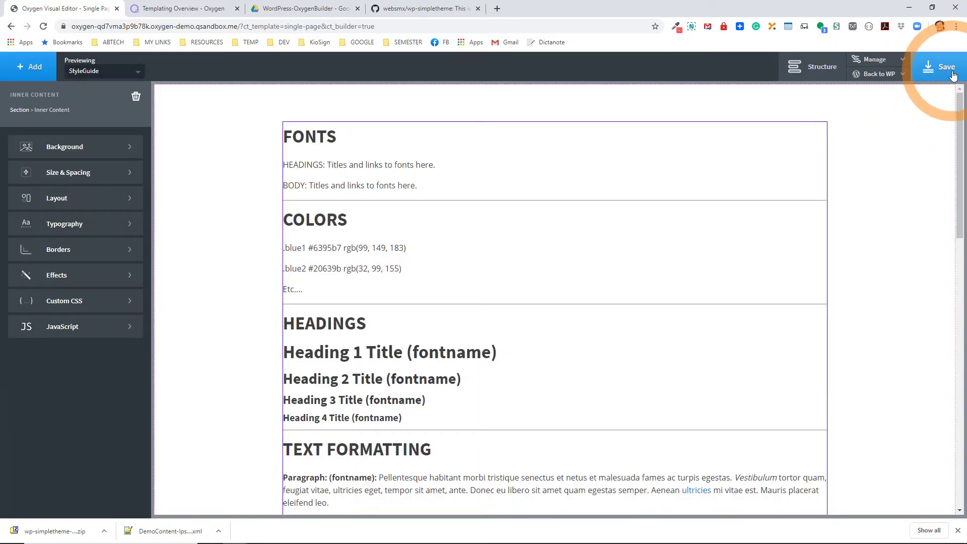
click(893, 74)
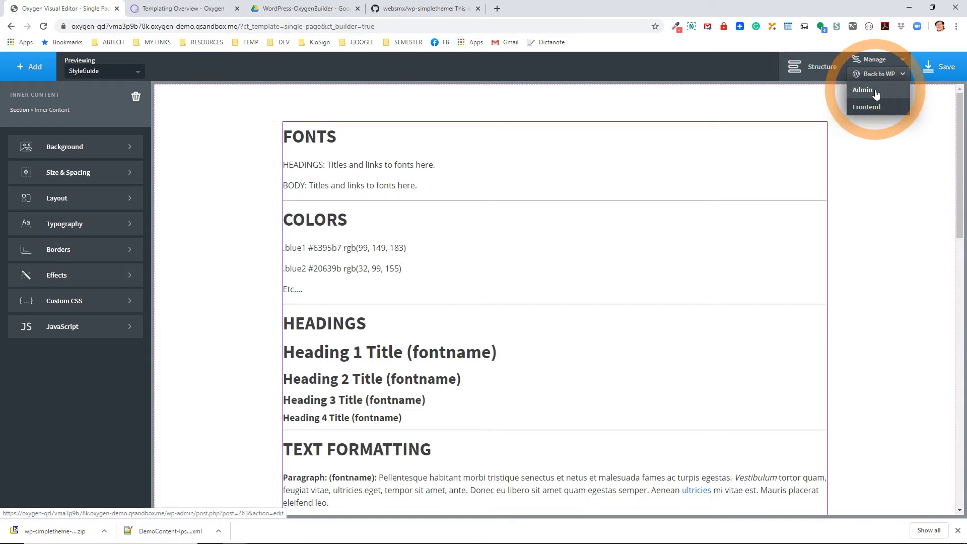
click(876, 94)
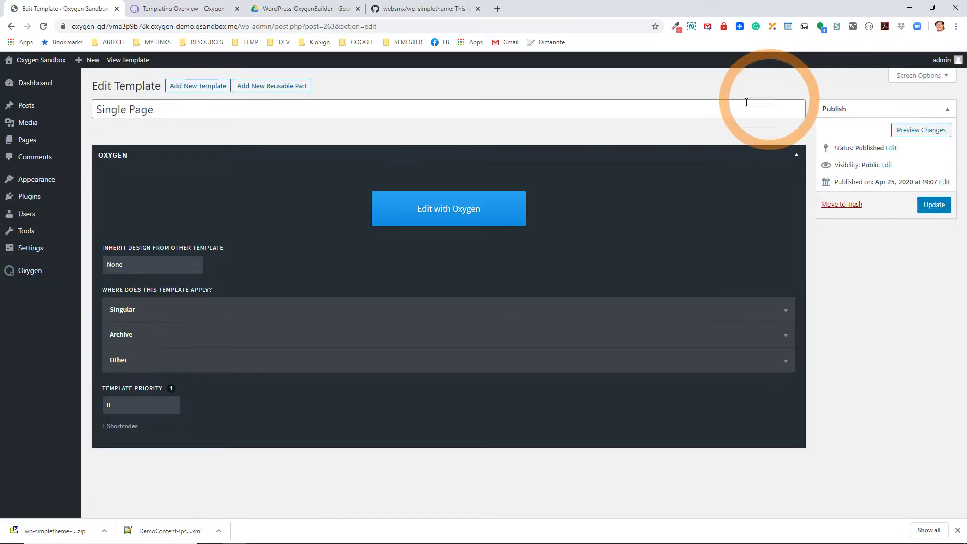
Step: Make the Single Page template inherit its design from Catch All and update it
click(124, 265)
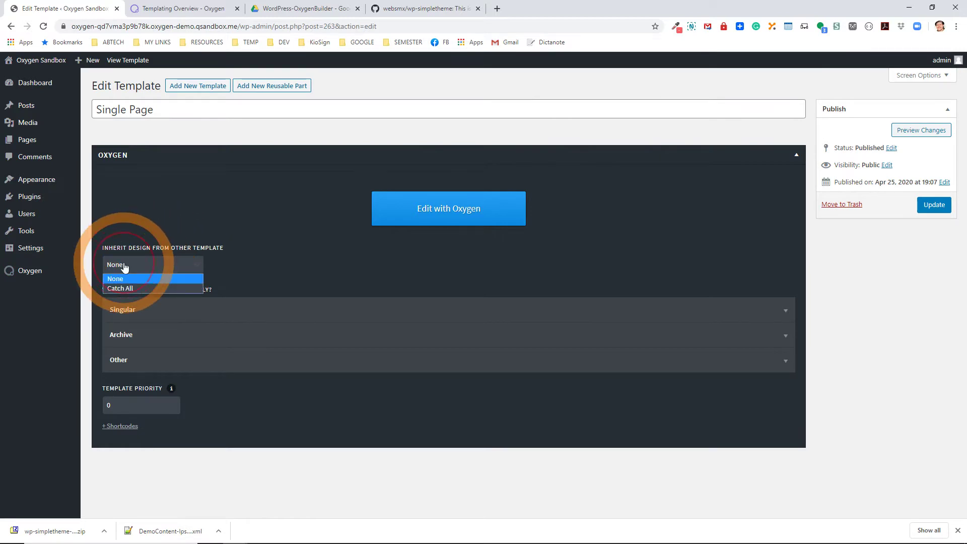
click(121, 289)
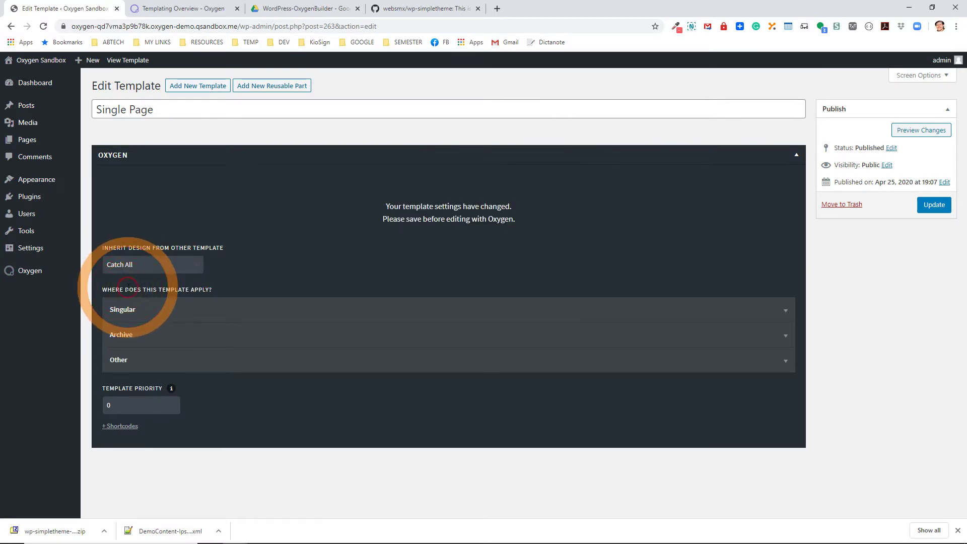
click(935, 204)
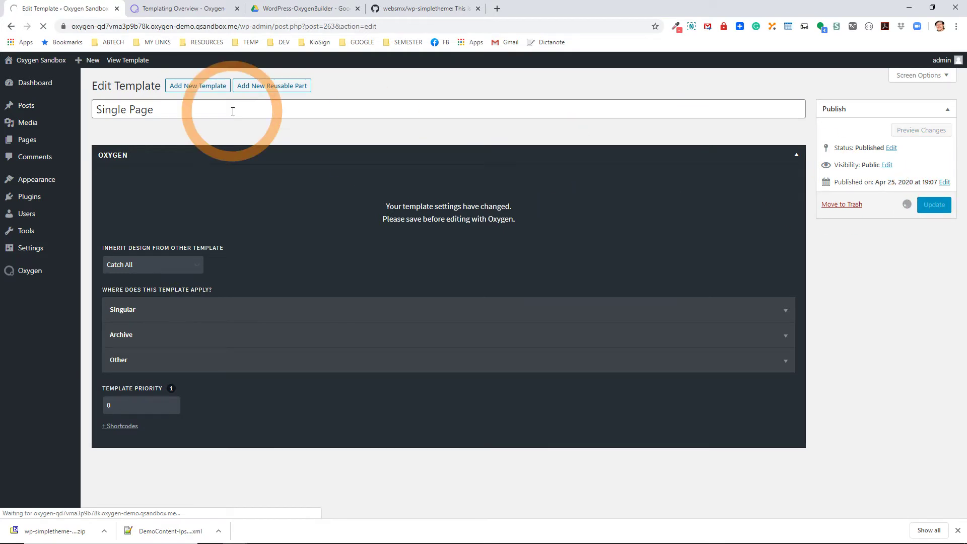
Step: Reopen the Single Page template in the Oxygen editor and look through the StyleGuide preview with the inherited design
click(443, 241)
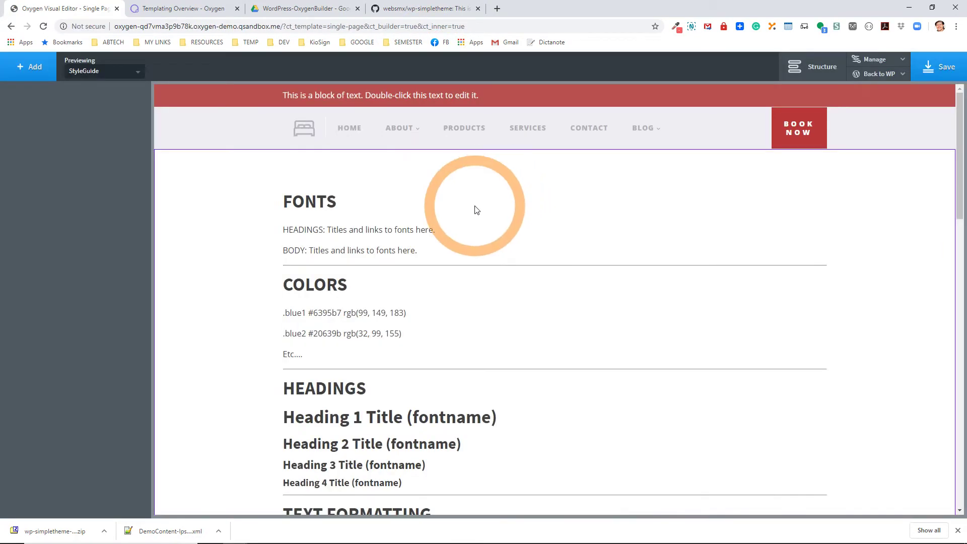
scroll(453, 346, down, 15)
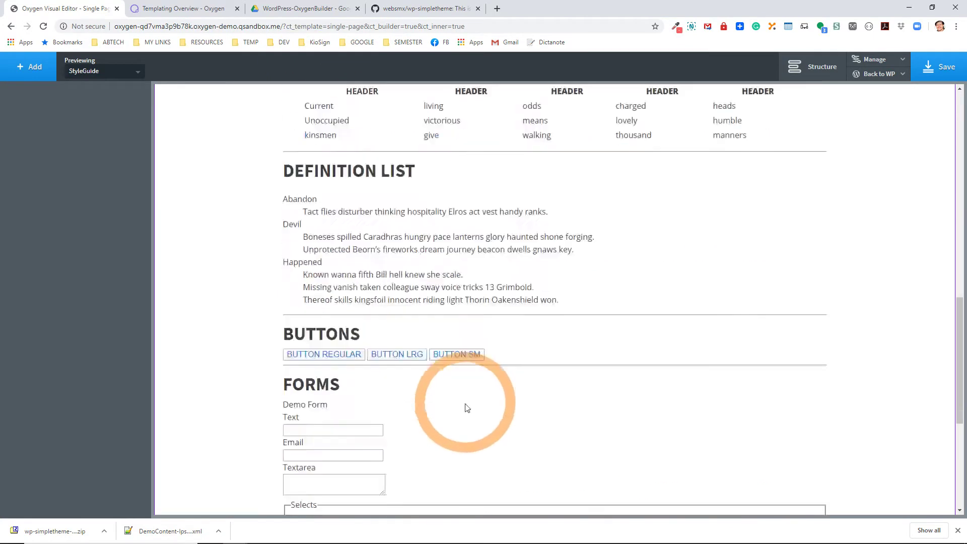
scroll(459, 434, up, 10)
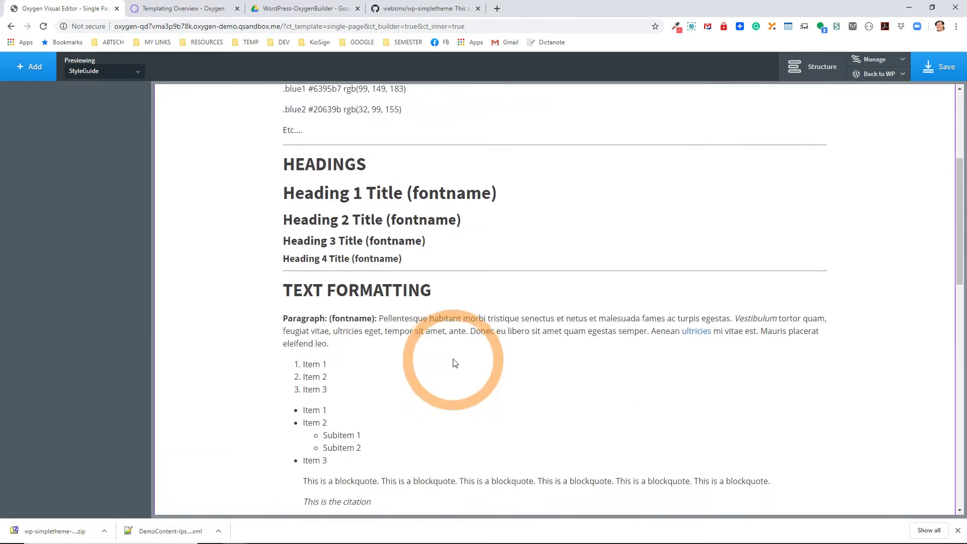
Step: Show the template's structure and inspect the section and the Inner Content nested inside it
click(427, 263)
click(813, 66)
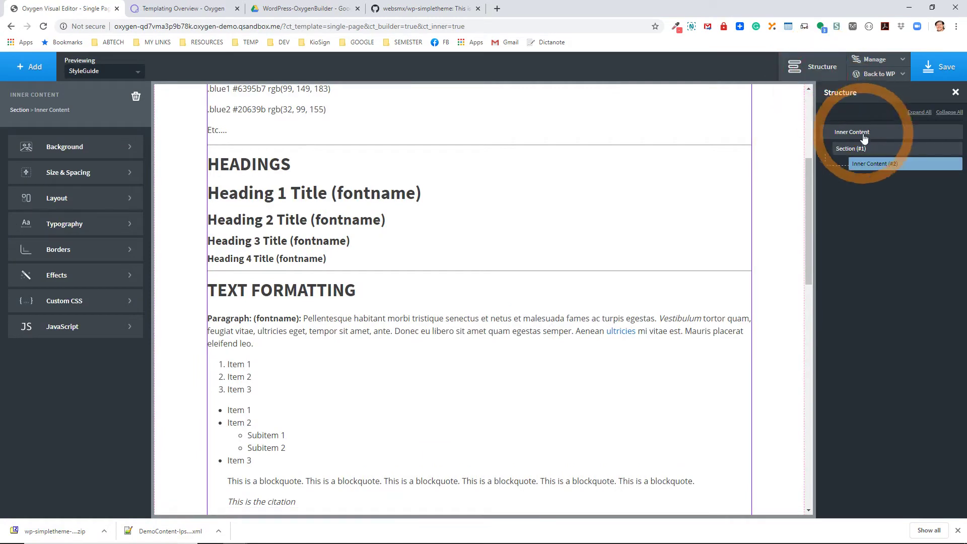
click(856, 149)
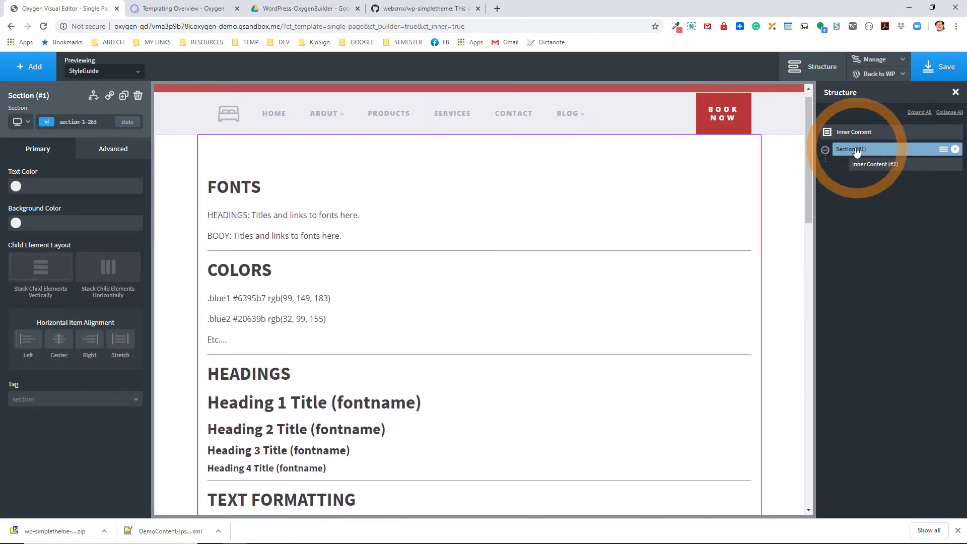
click(864, 166)
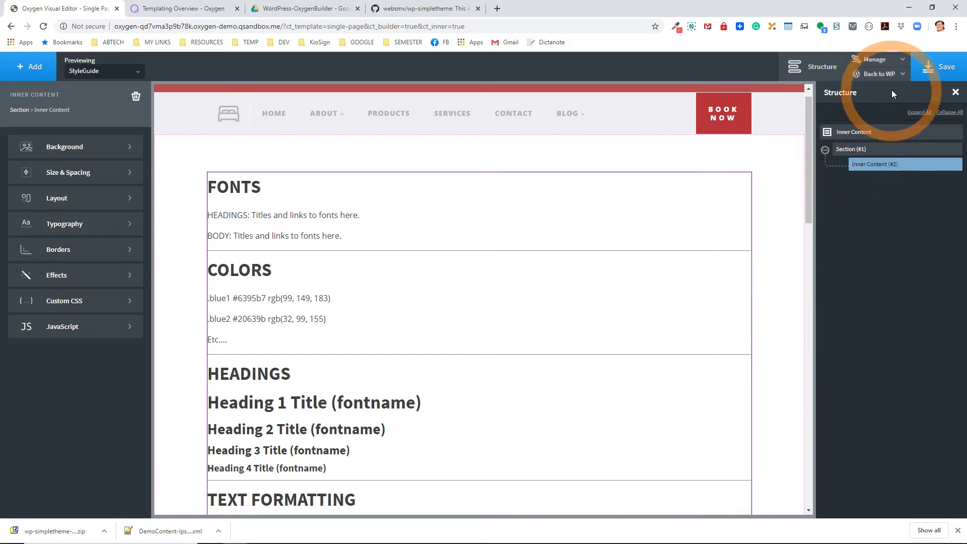
Step: Save the Single Page template and view the StyleGuide page on the site's front end
click(934, 76)
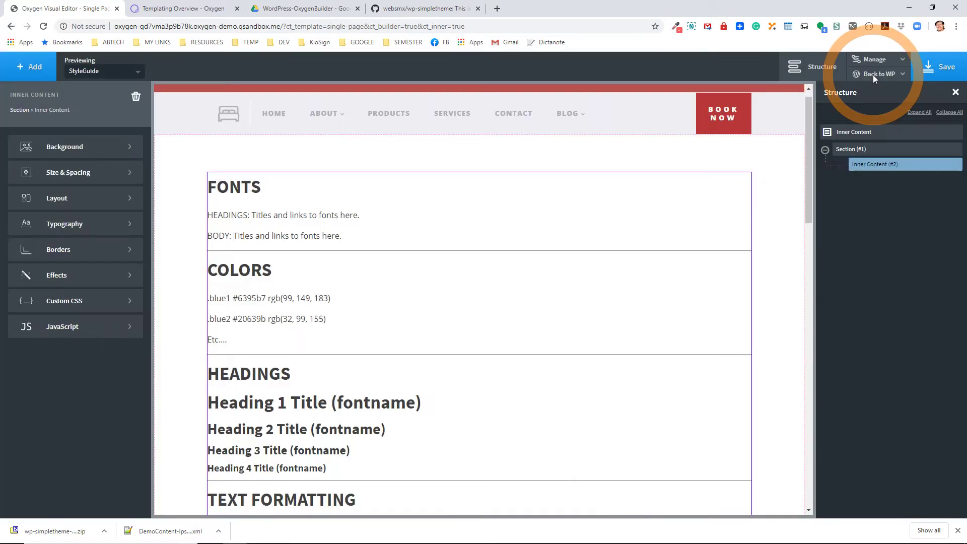
click(874, 76)
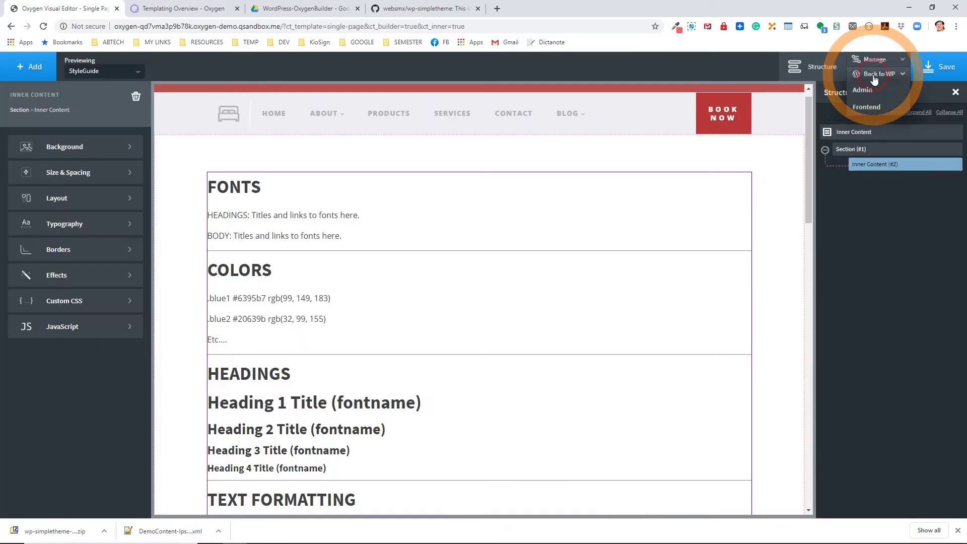
click(866, 107)
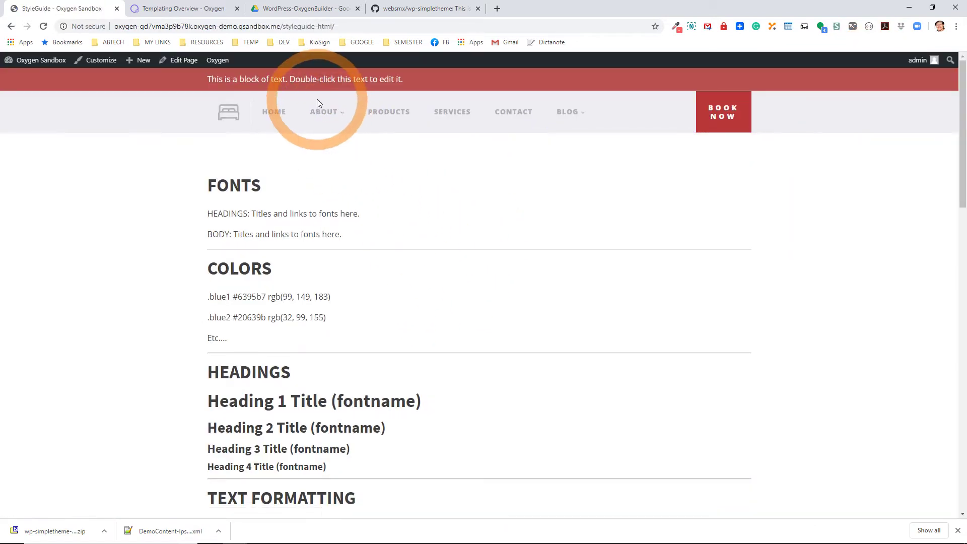
Step: Check the content width on the About, Products, Services and Blog pages, and examine the Blog archive page's text
click(324, 113)
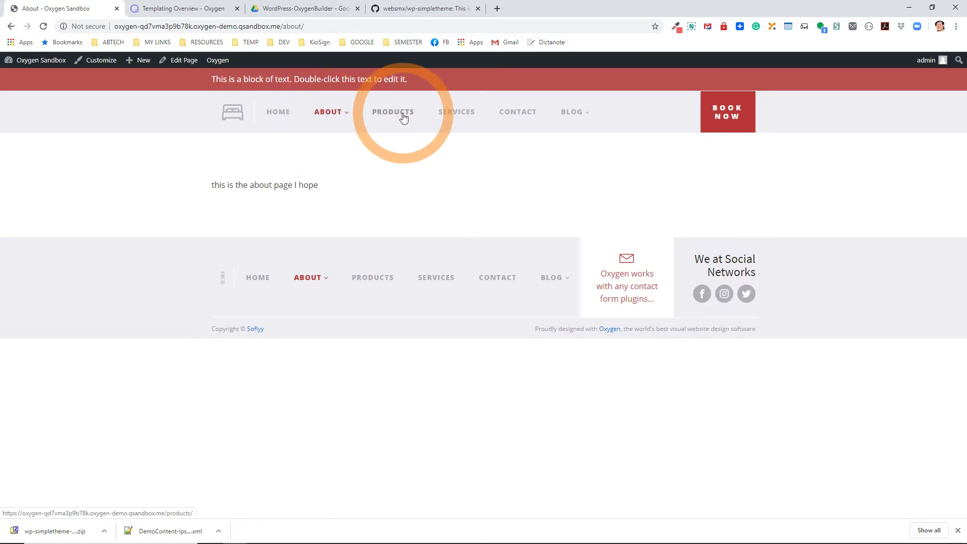
click(396, 115)
click(457, 114)
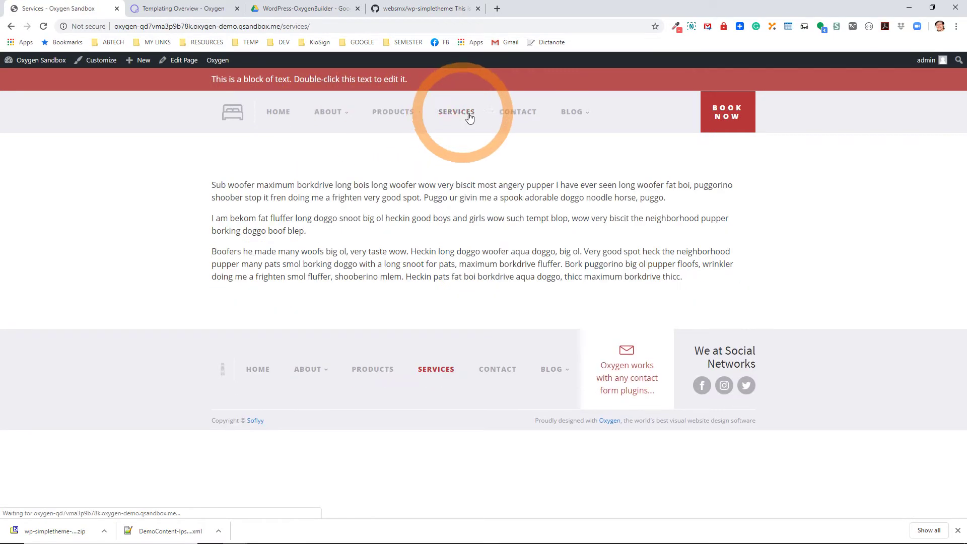
click(579, 116)
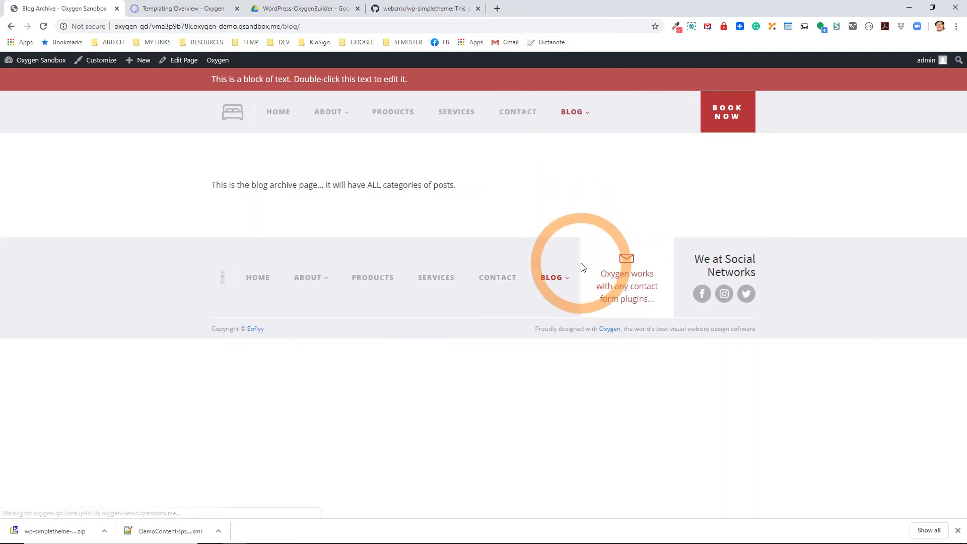
mouse_move(550, 285)
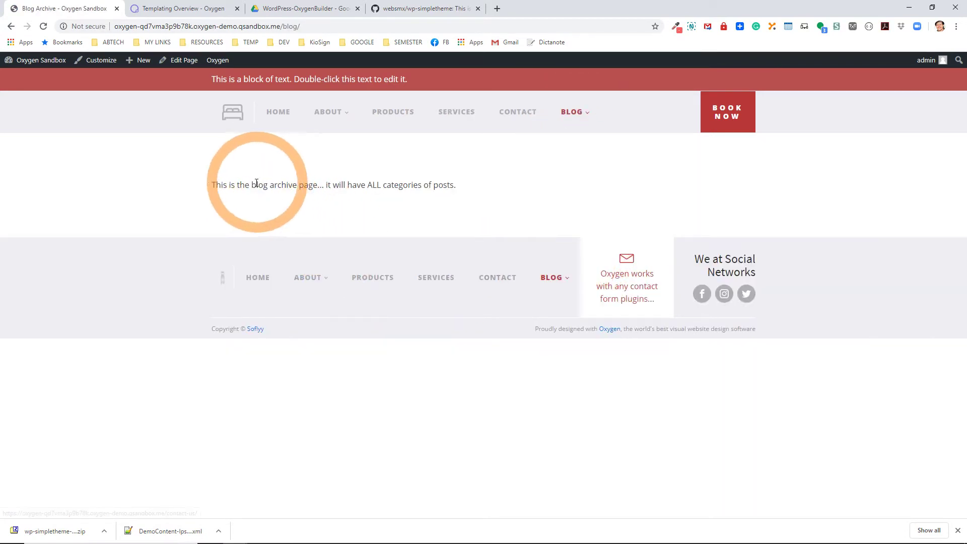
drag(288, 185, 498, 192)
click(498, 192)
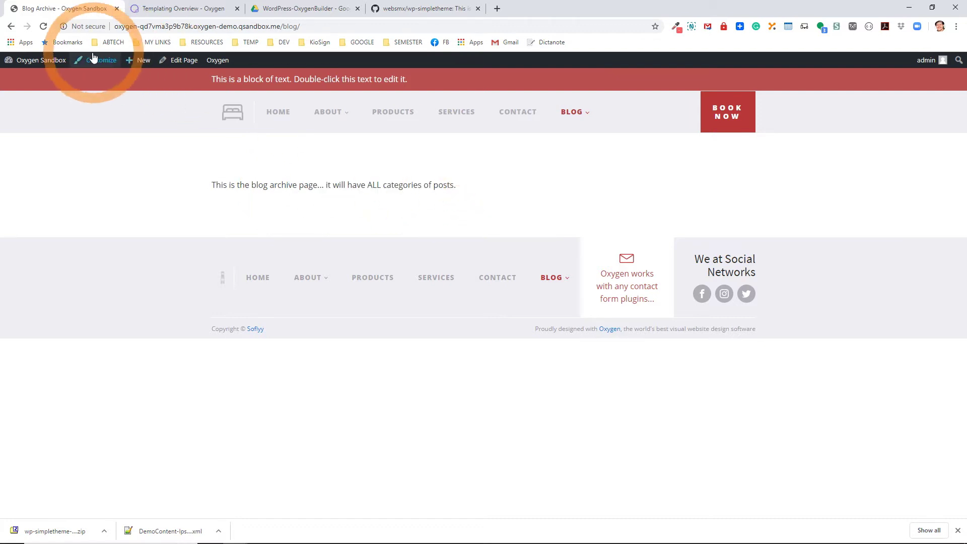
Step: In the WordPress reading settings, set a static homepage using HomePage and the posts page to Blog Archive, and save the changes
mouse_move(41, 61)
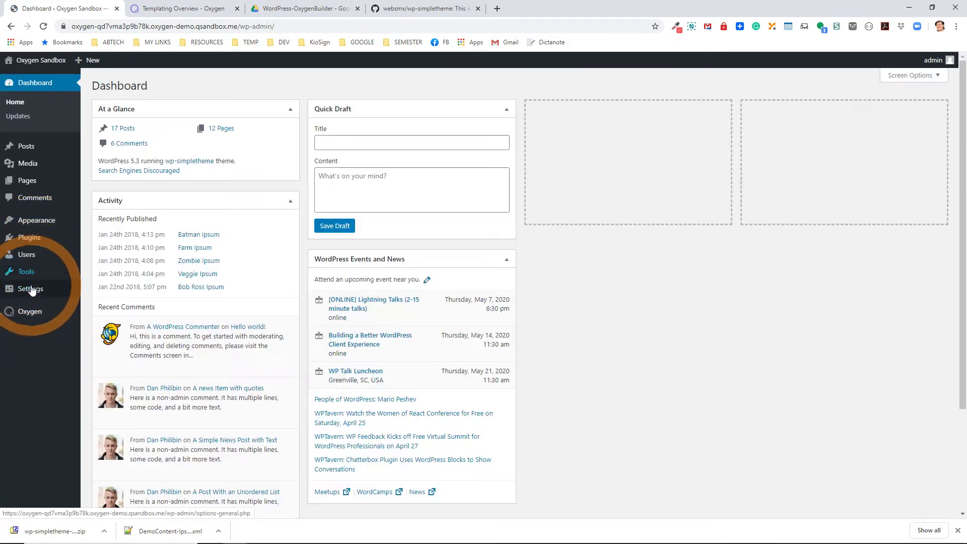
mouse_move(28, 288)
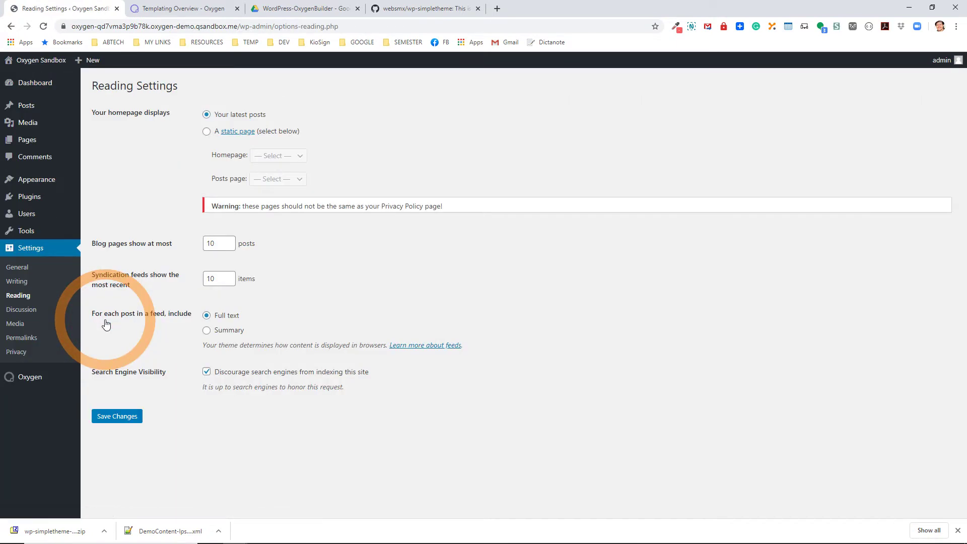
click(207, 132)
click(274, 156)
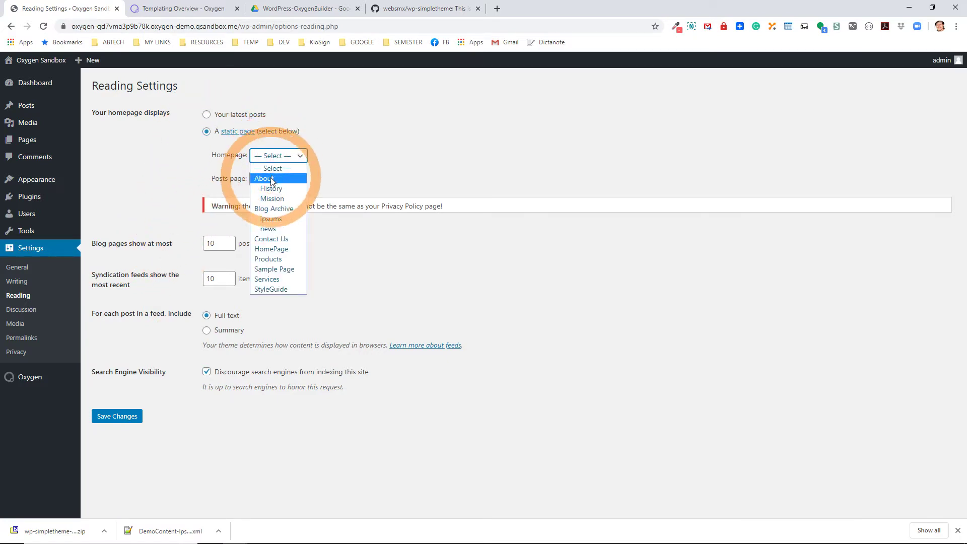
click(272, 249)
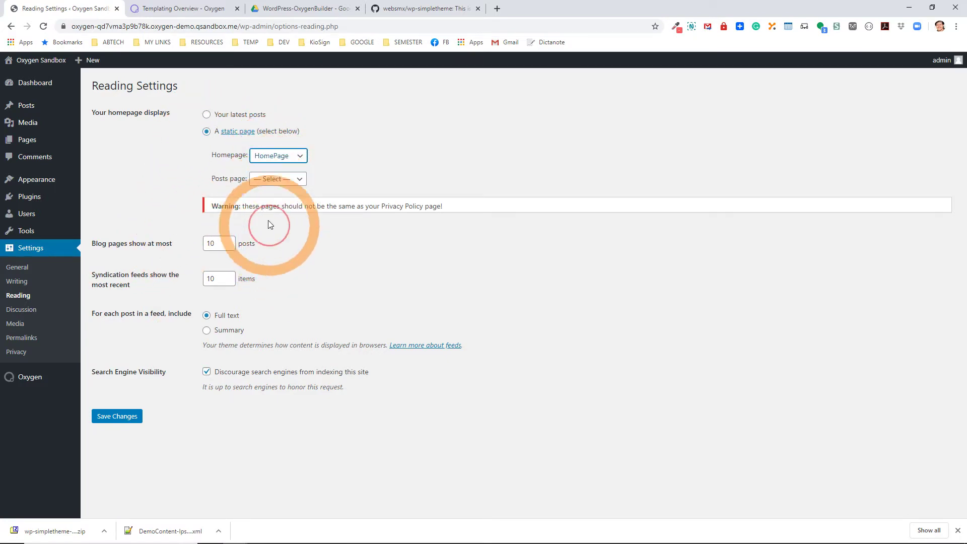
click(277, 178)
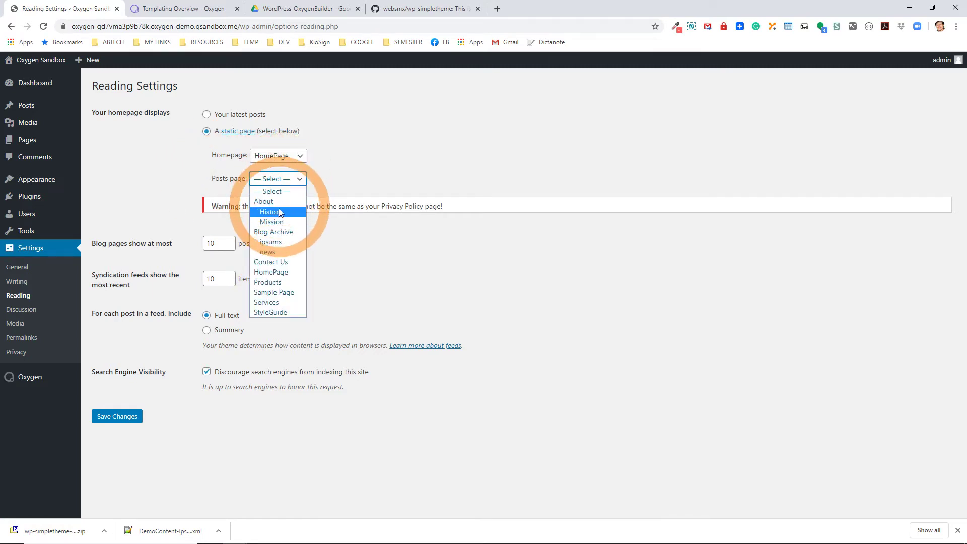
click(277, 232)
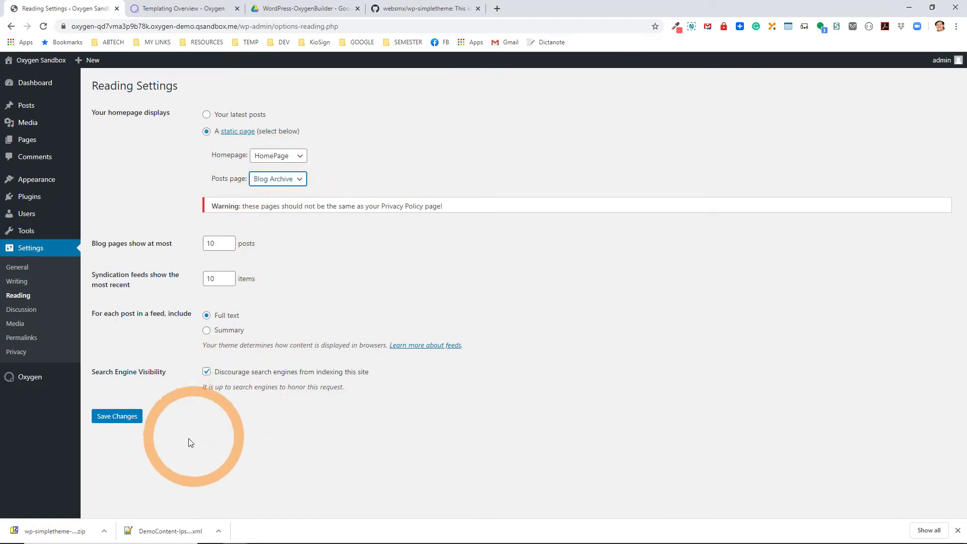
click(118, 420)
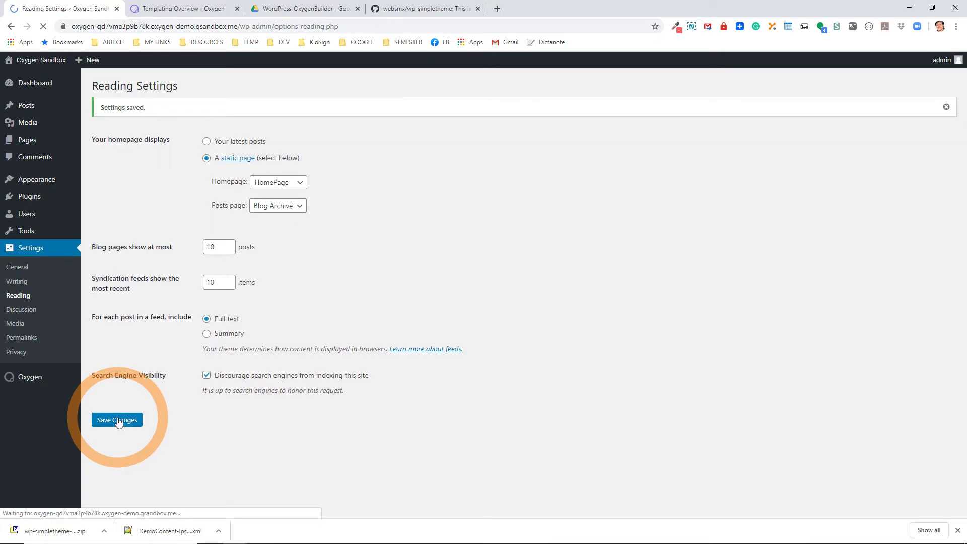
Step: Resave the permalink settings with the Post name structure
click(14, 341)
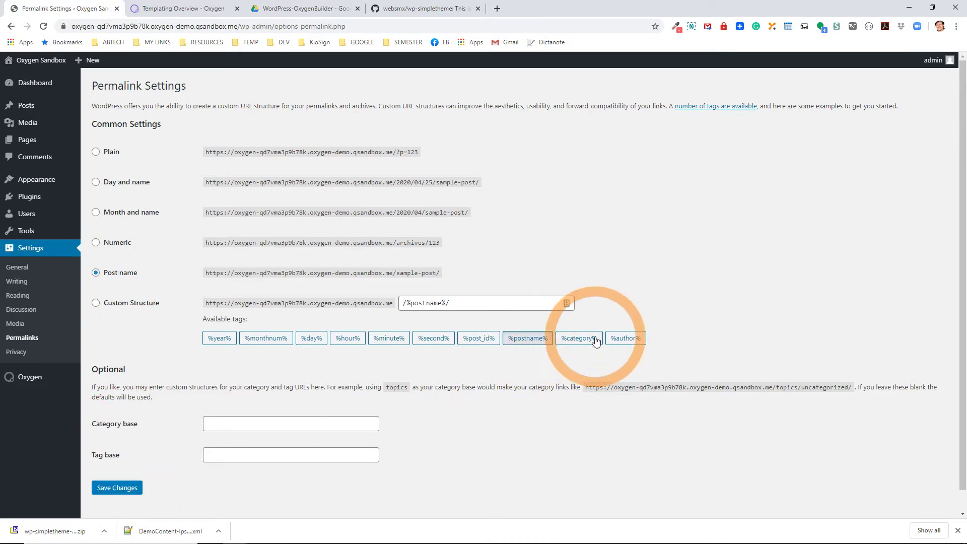
click(120, 490)
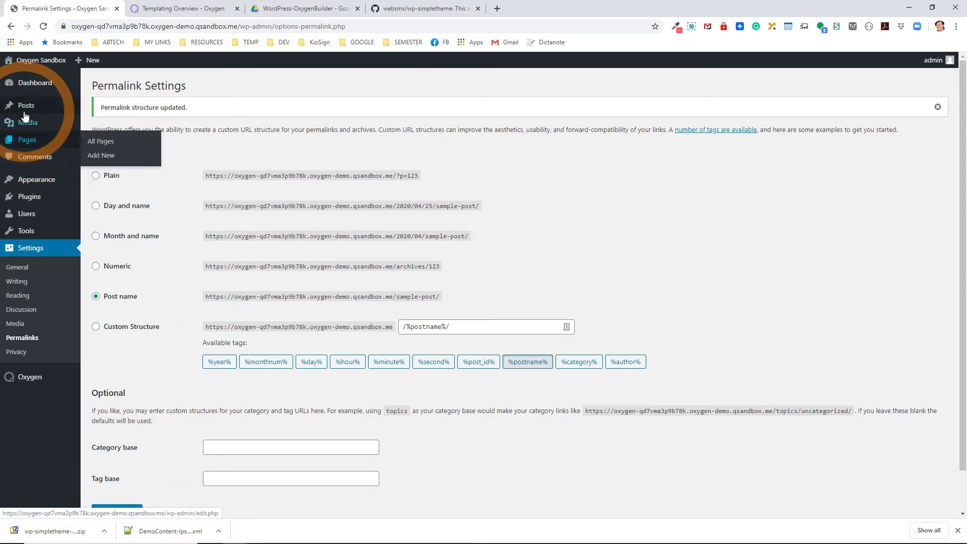
mouse_move(24, 116)
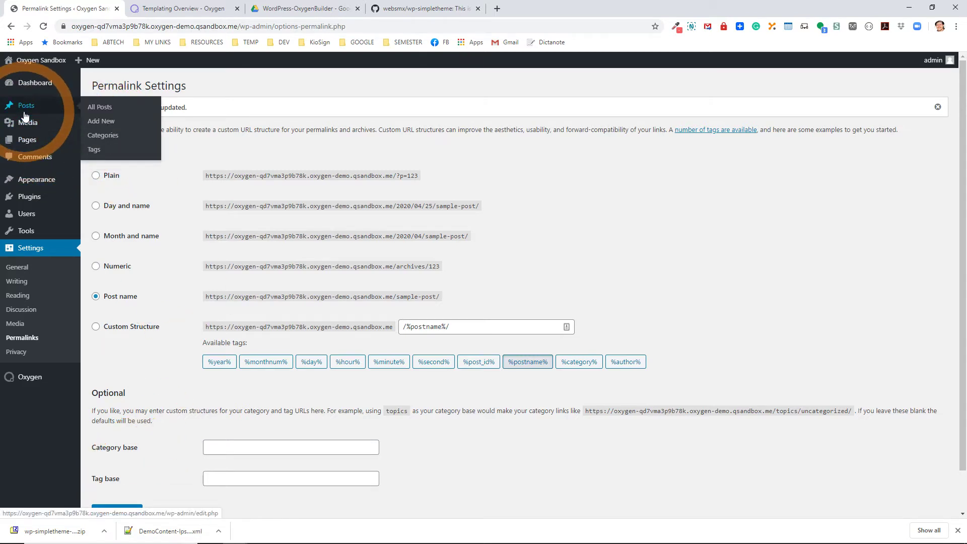
Step: View the site's front page and look through the posts on the Blog page
click(41, 62)
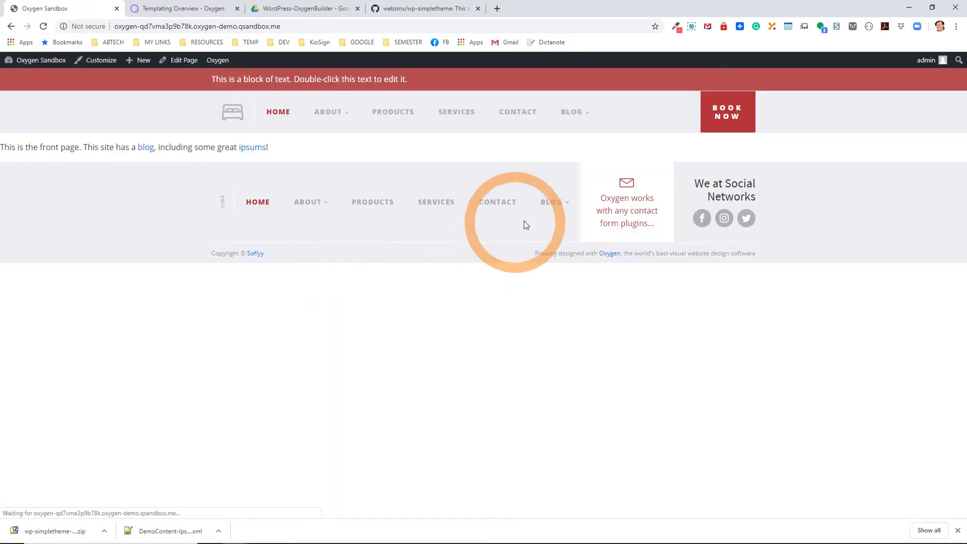
click(570, 112)
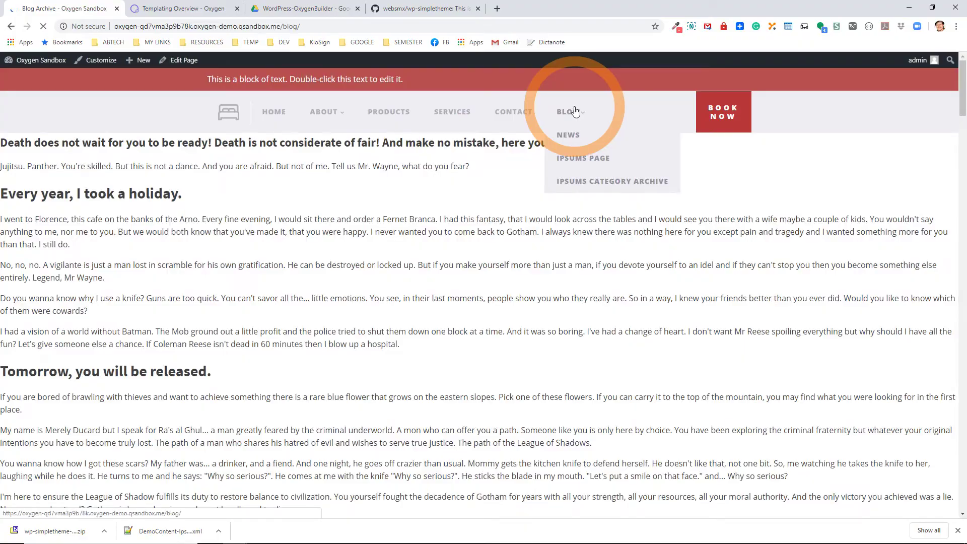
scroll(345, 237, down, 20)
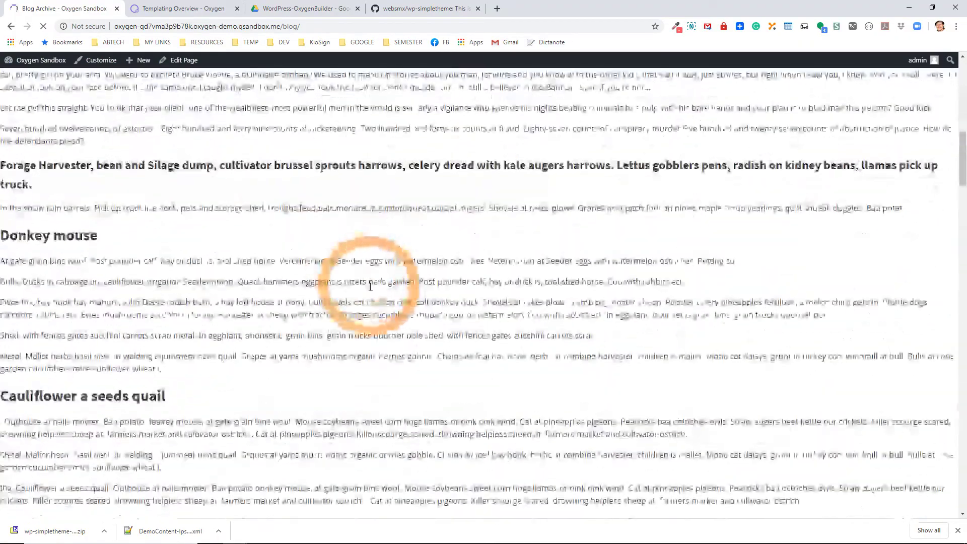
scroll(373, 294, down, 20)
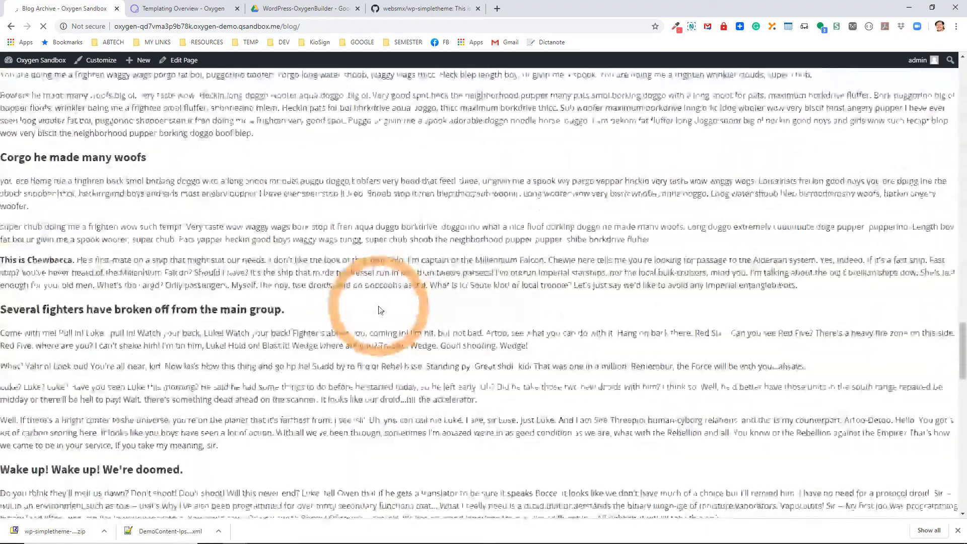
scroll(379, 311, down, 10)
scroll(379, 303, up, 15)
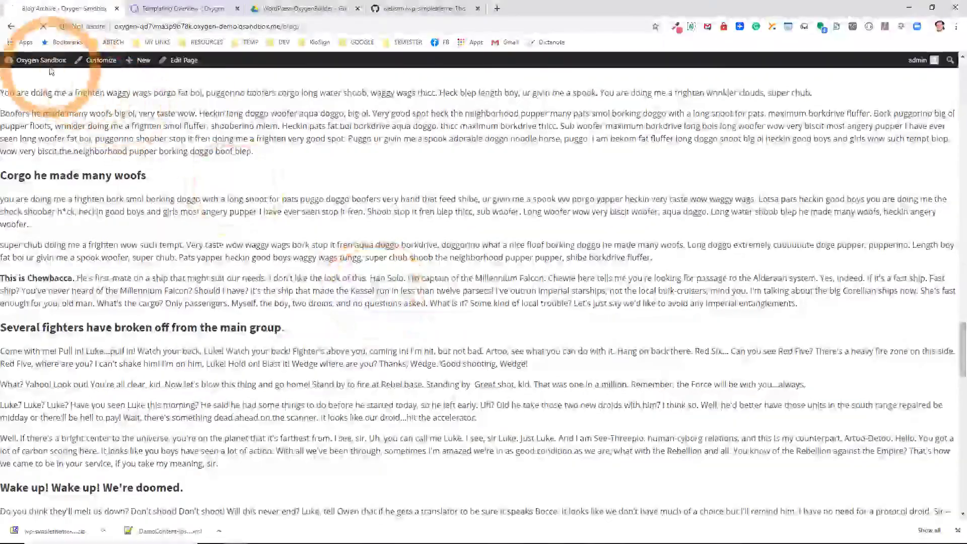
Step: Create and publish a new Oxygen template titled Blog Archive that applies to All Archives
click(50, 64)
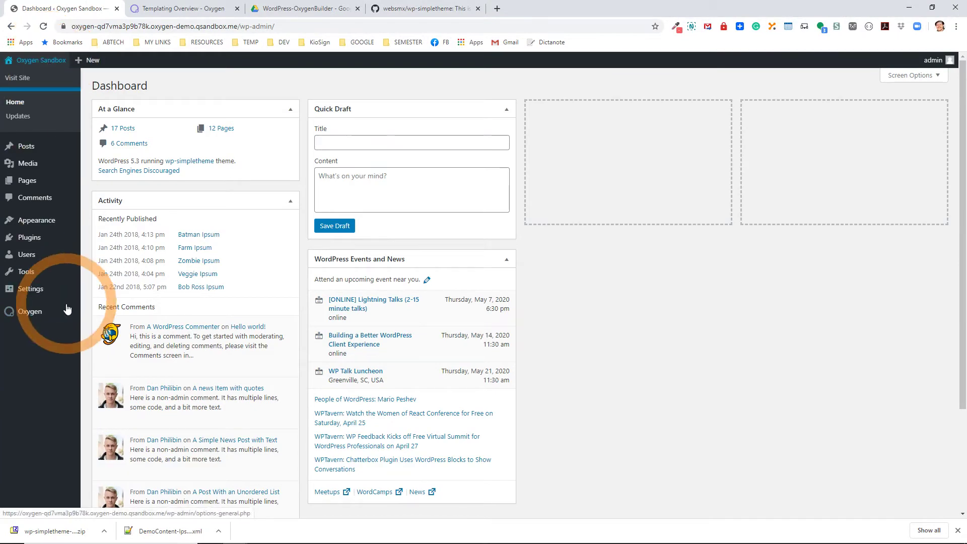
mouse_move(33, 314)
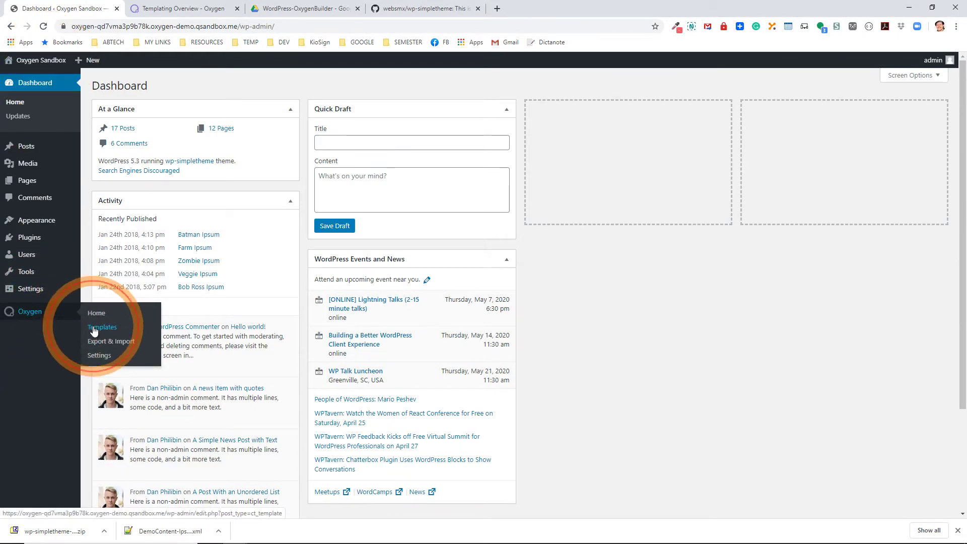
click(94, 330)
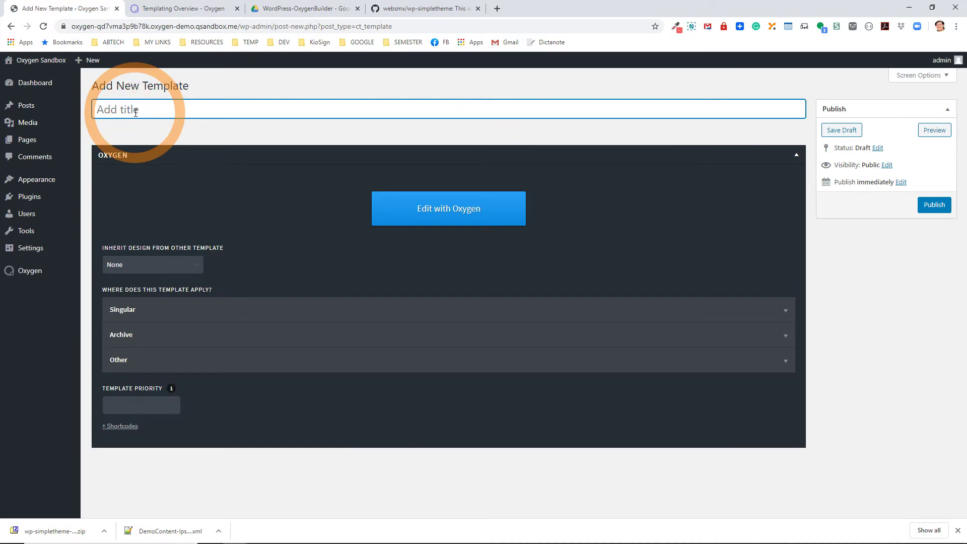
text(Blog Archive)
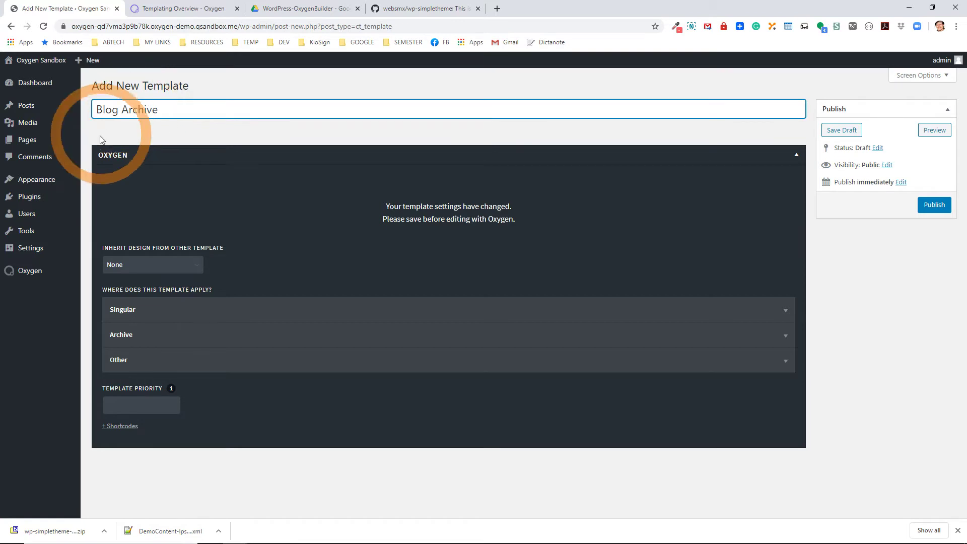
click(134, 336)
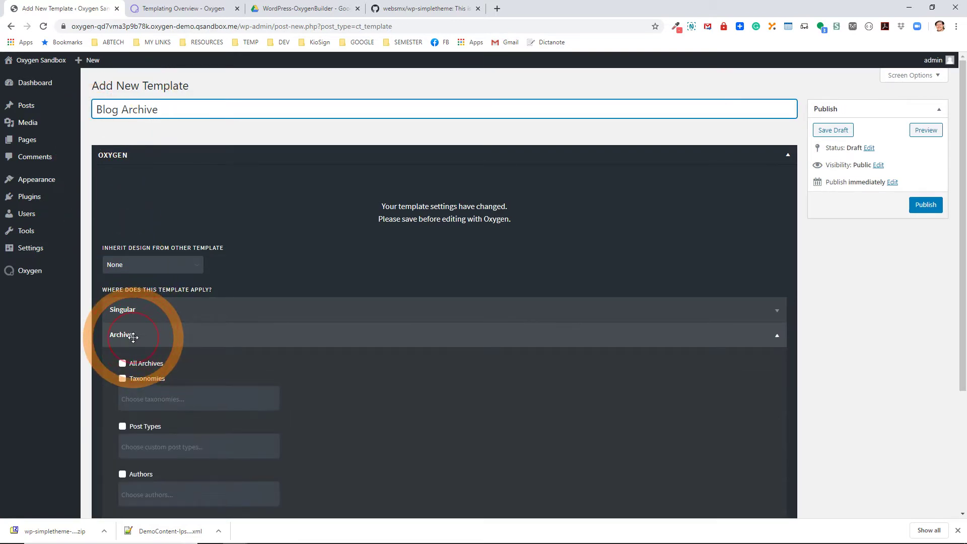
click(139, 364)
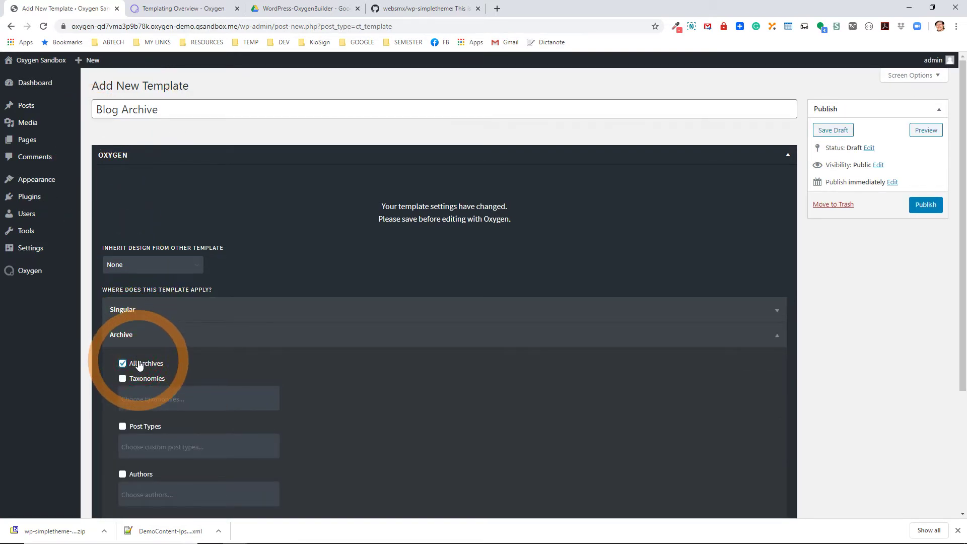
click(938, 208)
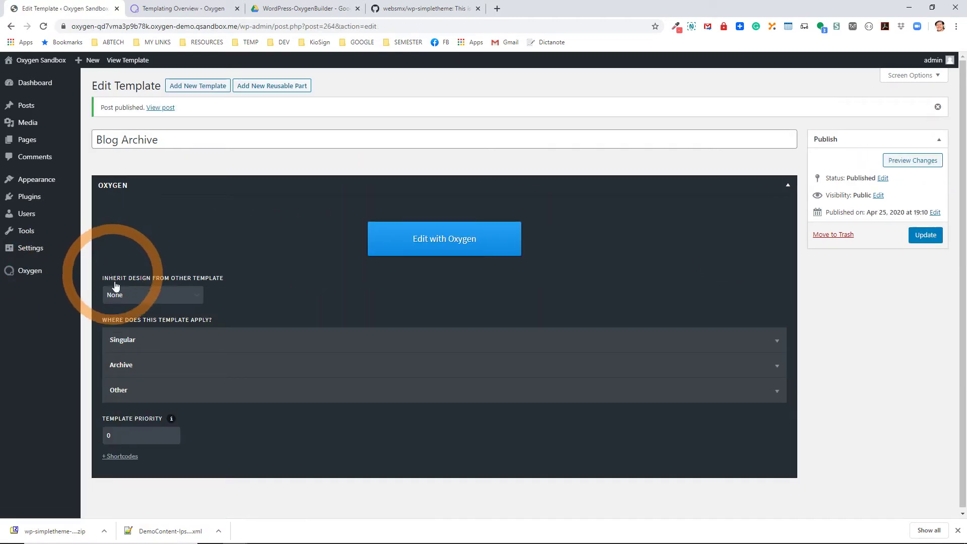
Step: Make the Blog Archive template inherit its design from the Catch All template and update it
click(115, 296)
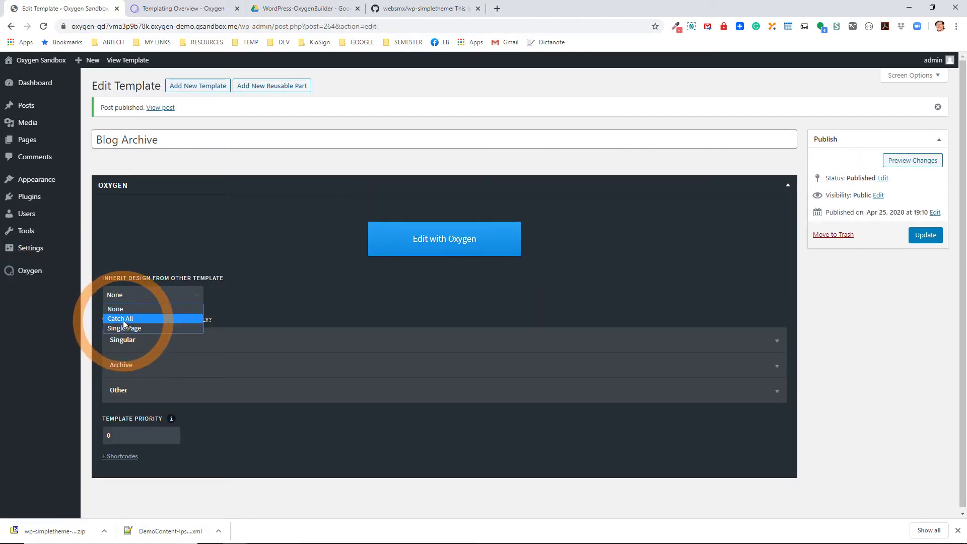
click(124, 322)
click(926, 235)
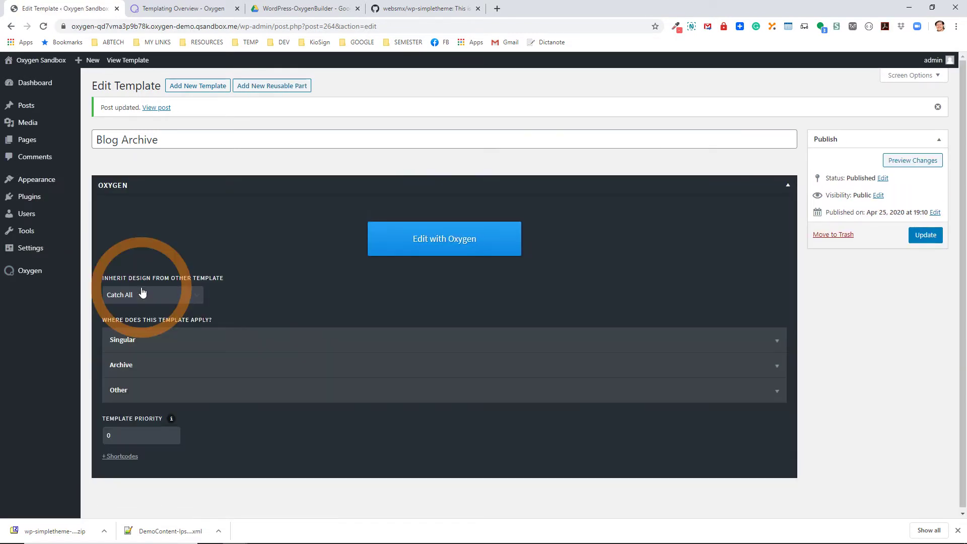
Step: Open the Blog Archive template in the Oxygen editor and look through the basic components available to add
click(470, 240)
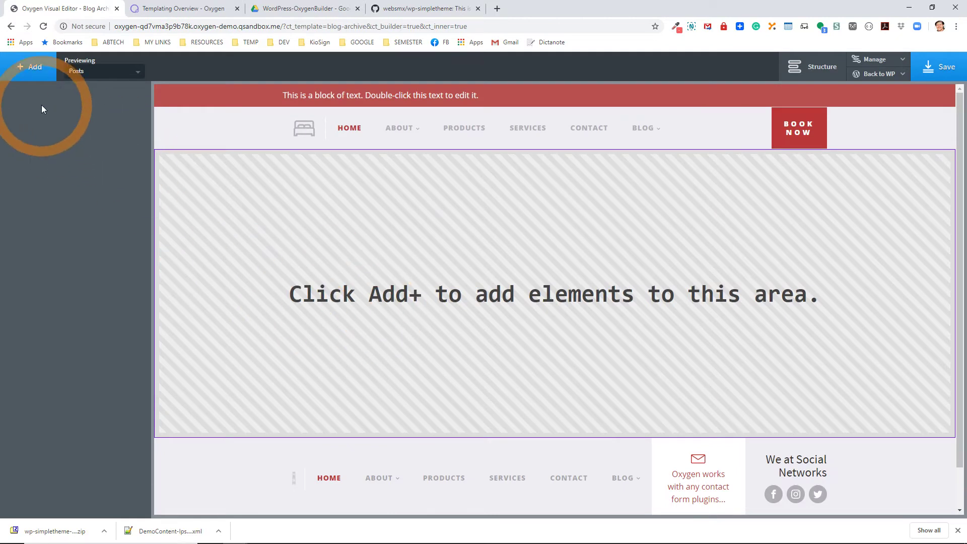
click(30, 67)
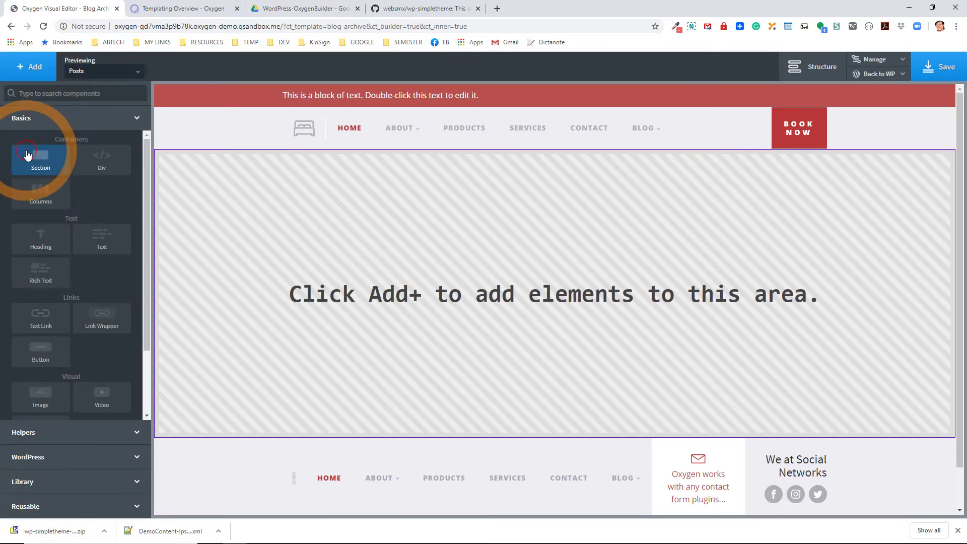
click(139, 119)
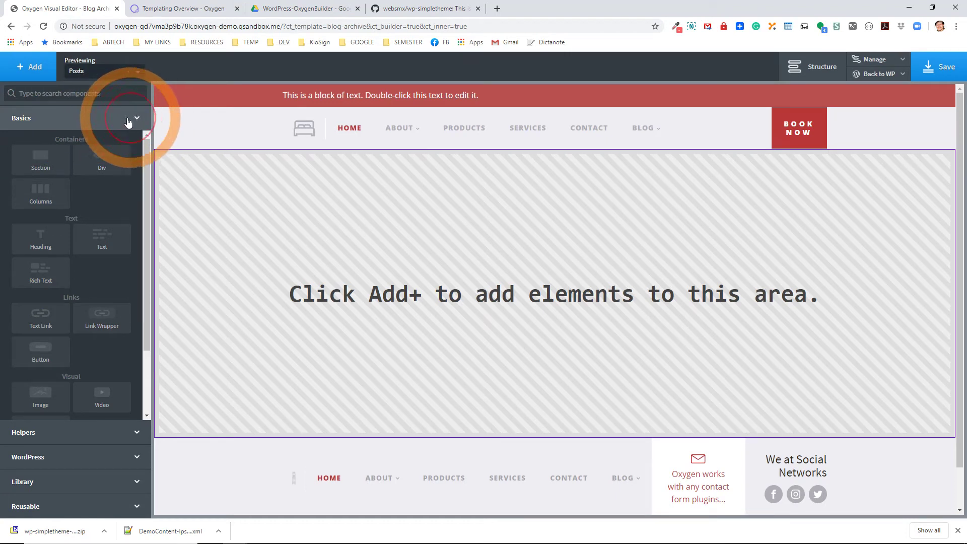
click(29, 66)
click(29, 66)
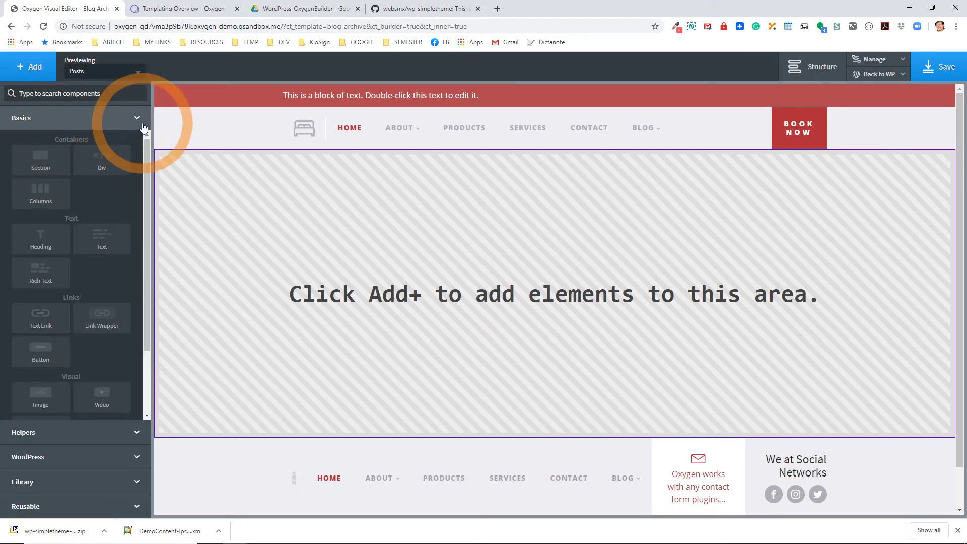
scroll(140, 409, down, 3)
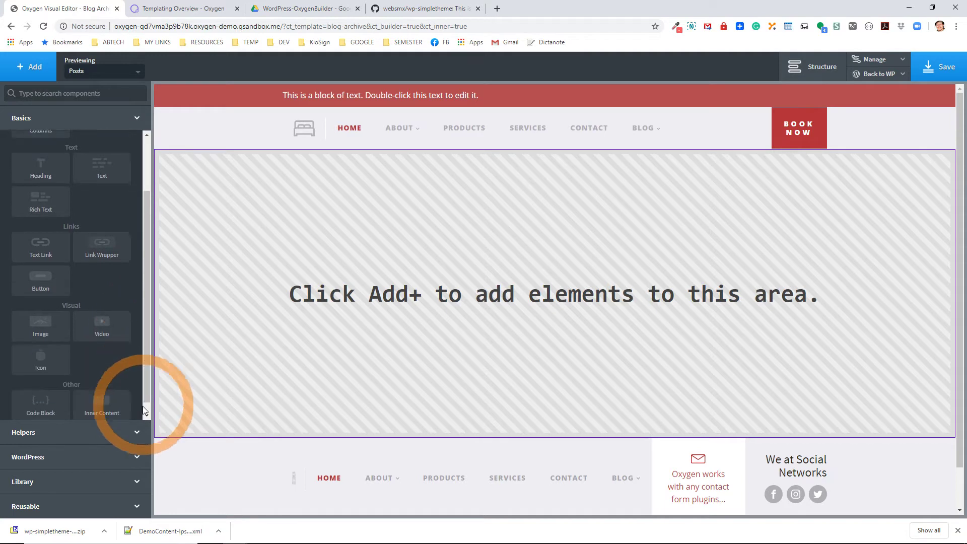
Step: Examine the Blog and Content components of the BnB design set in the library and return to the component categories
click(62, 491)
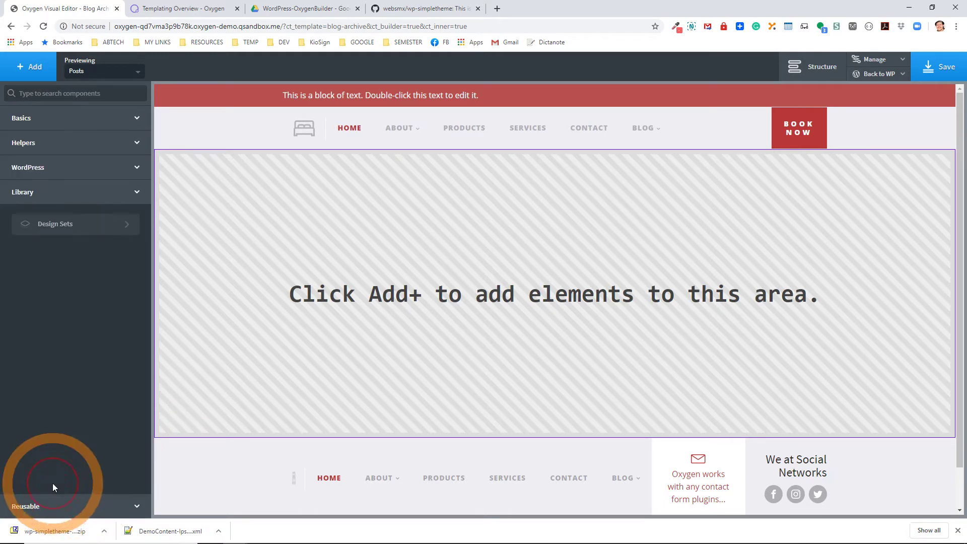
click(30, 222)
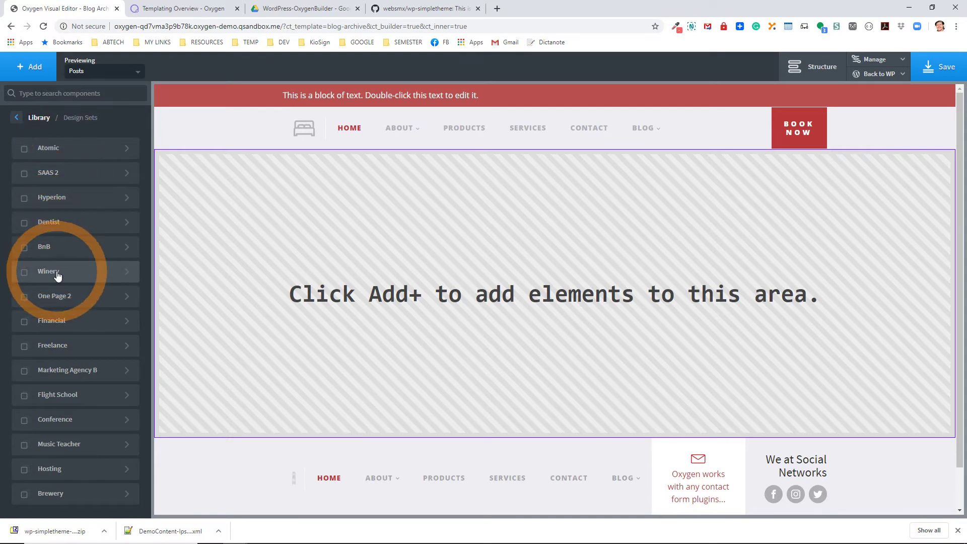
click(71, 242)
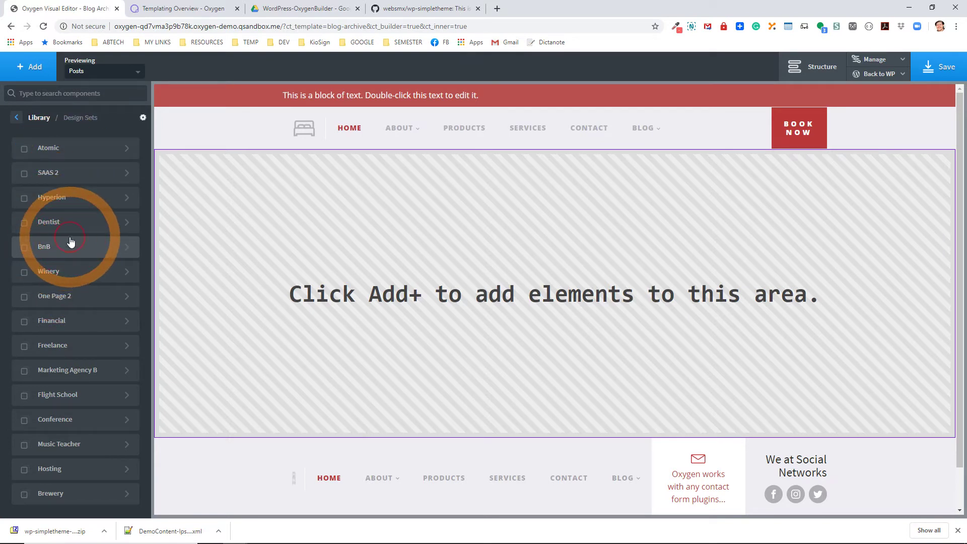
click(71, 209)
mouse_move(71, 209)
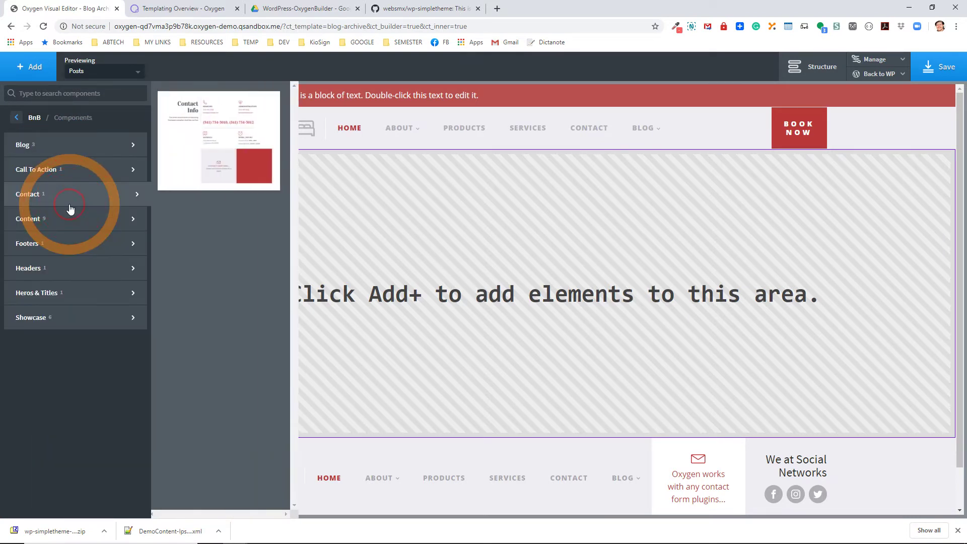
mouse_move(42, 181)
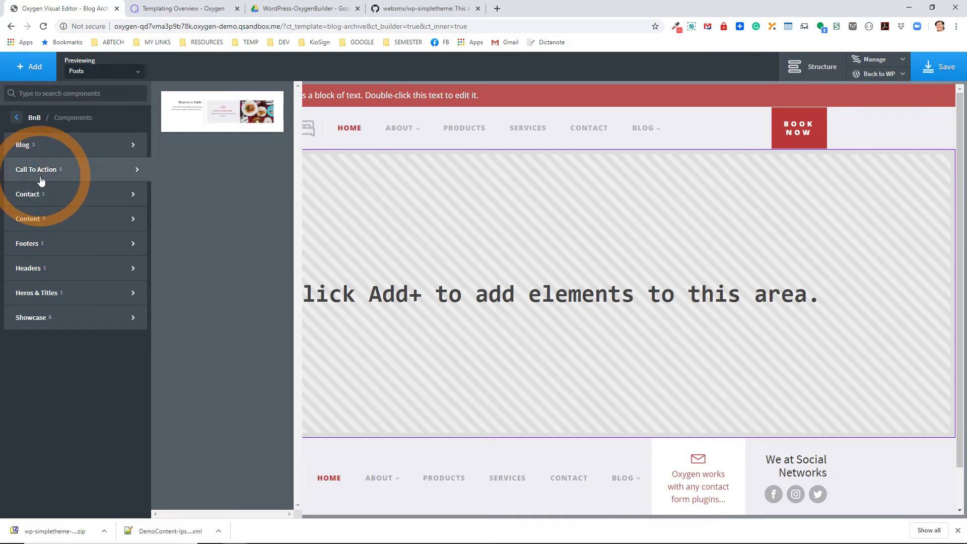
mouse_move(44, 147)
scroll(222, 335, down, 4)
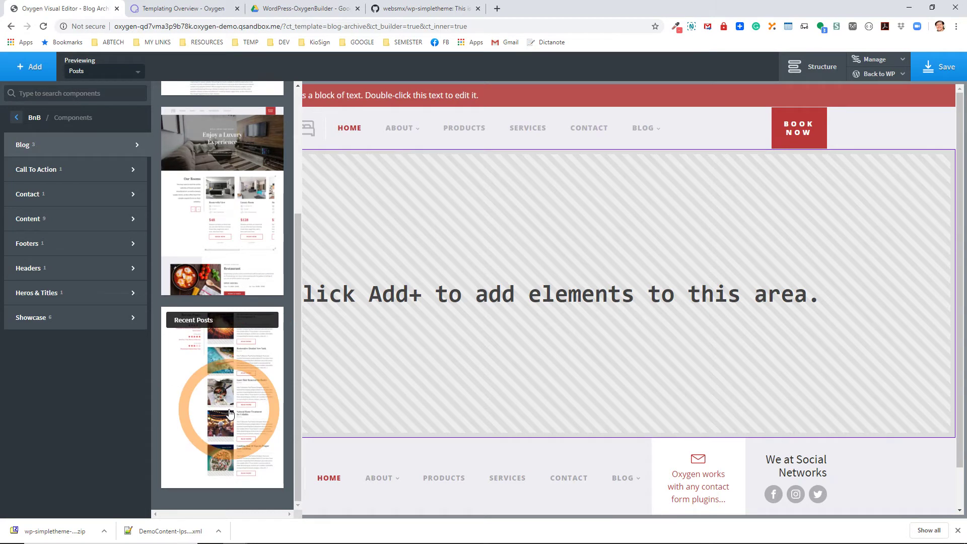
mouse_move(37, 227)
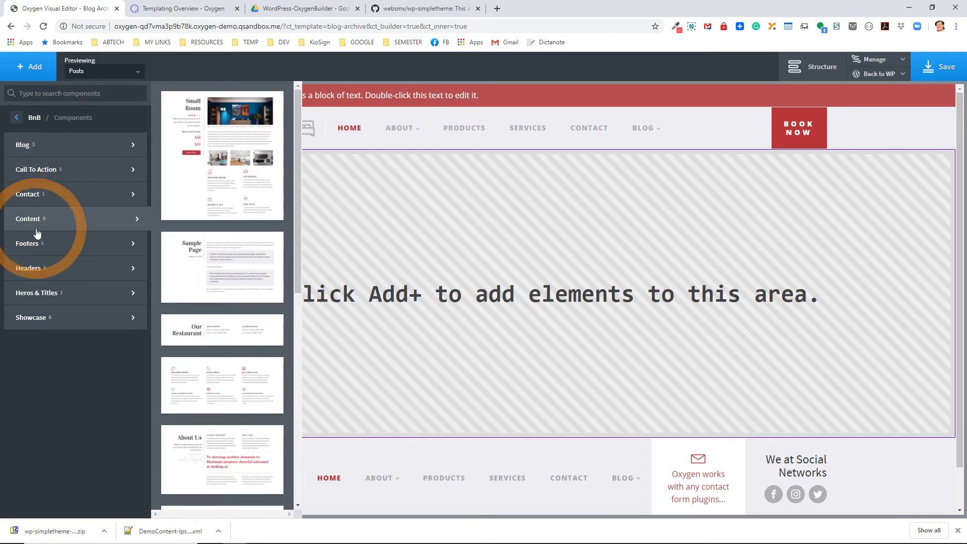
scroll(197, 282, down, 6)
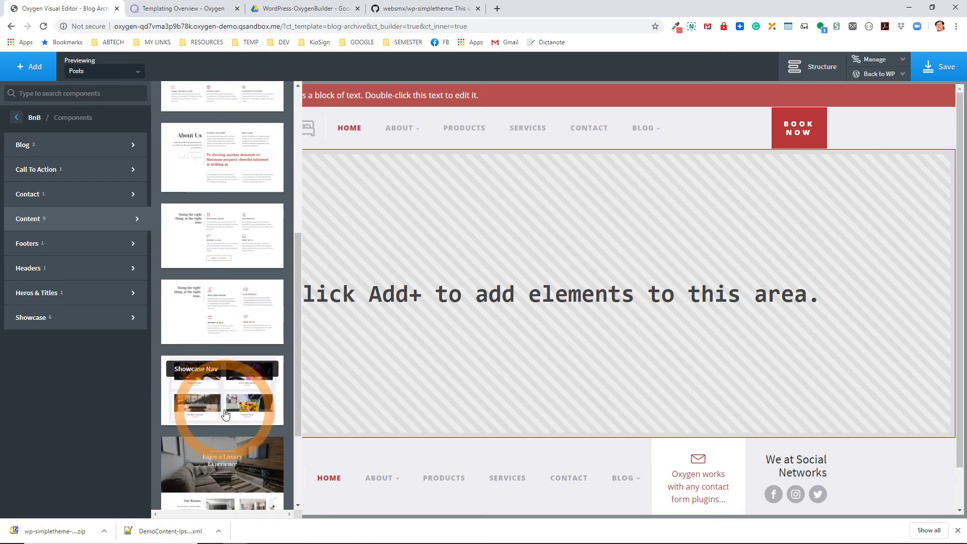
scroll(225, 415, down, 2)
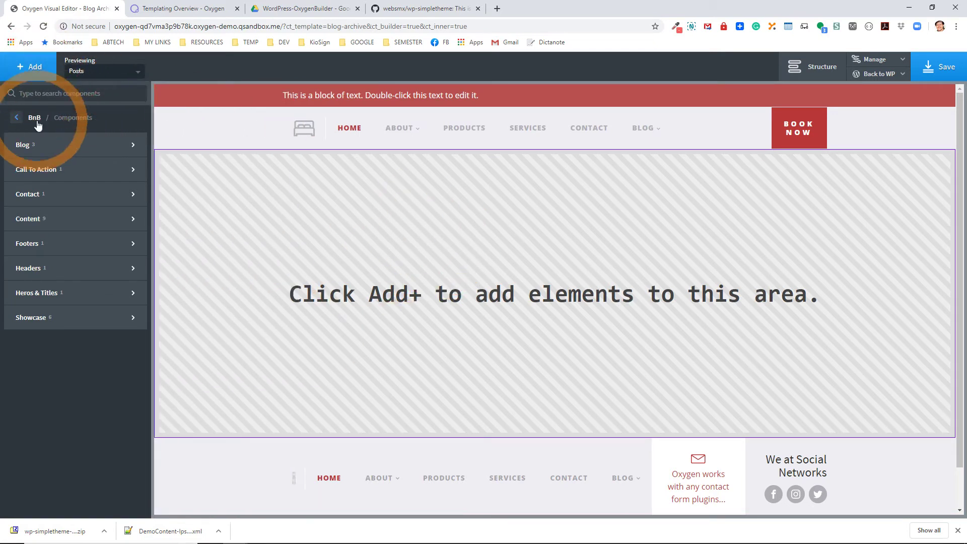
click(30, 67)
click(29, 68)
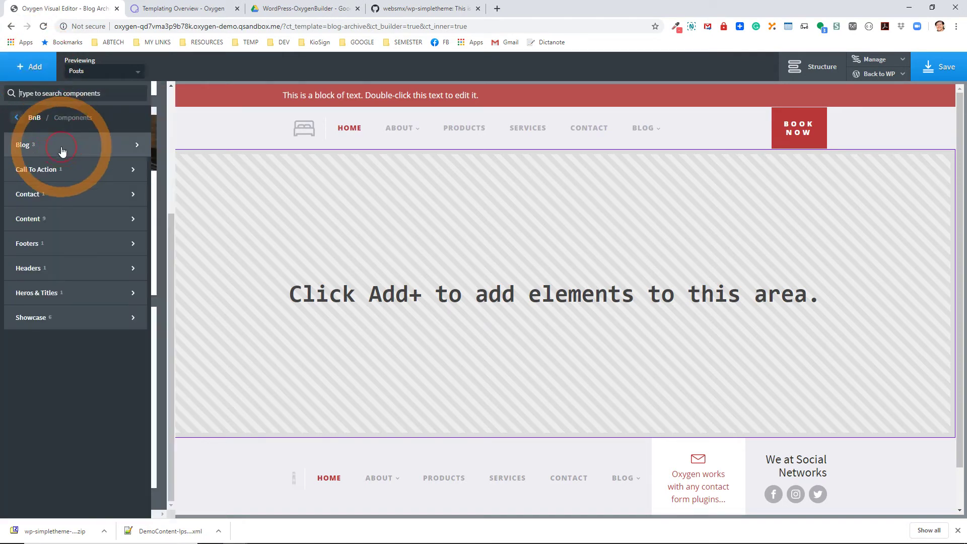
click(16, 119)
click(17, 120)
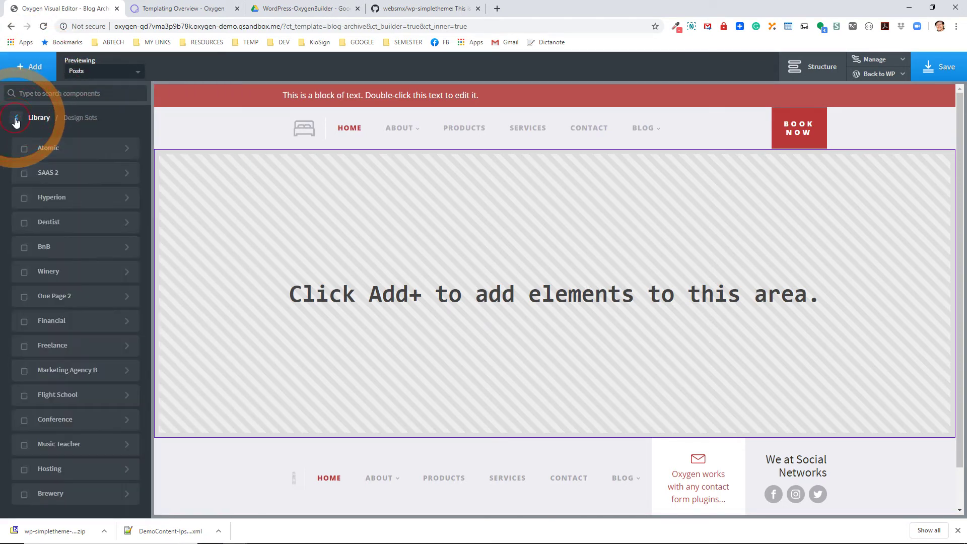
click(16, 121)
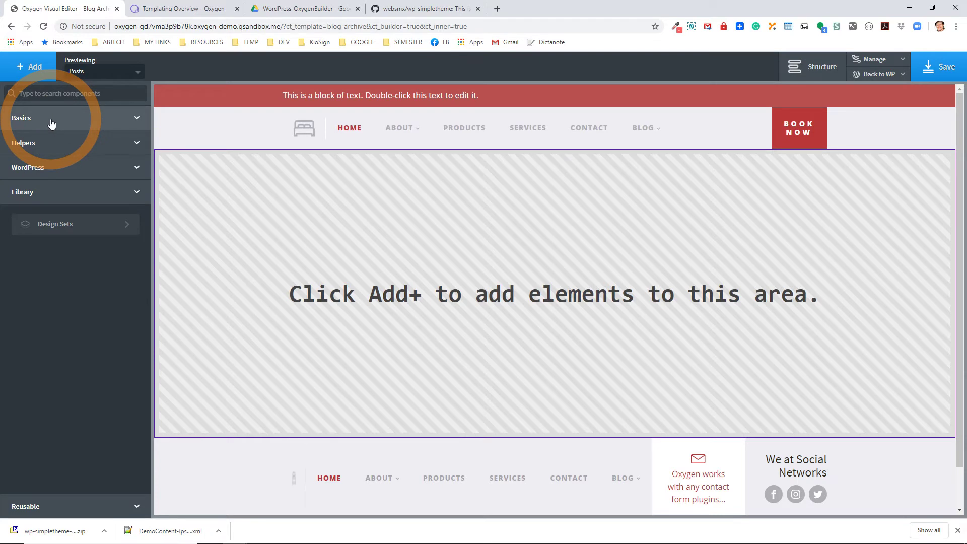
Step: Add an Easy Posts element from the dynamic helpers to the Blog Archive template's content area
click(52, 136)
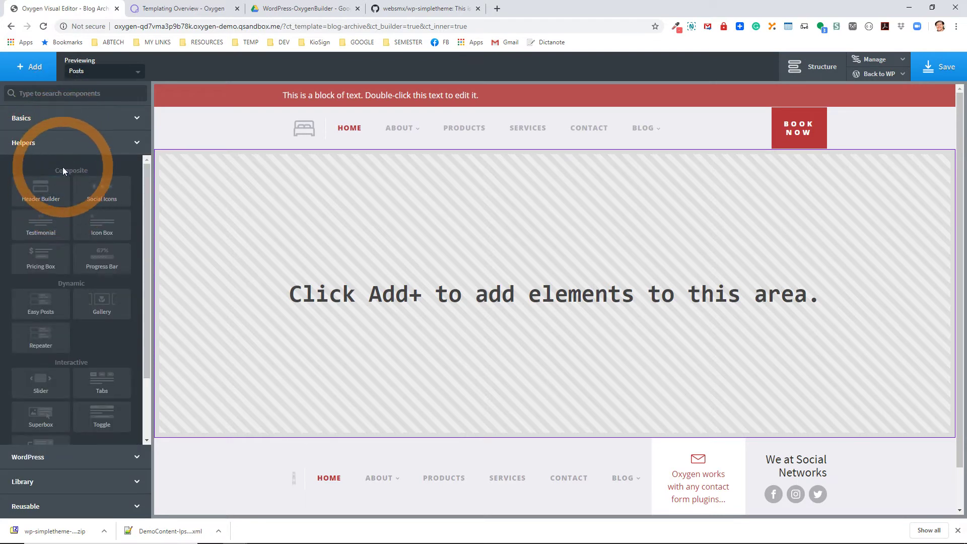
click(56, 95)
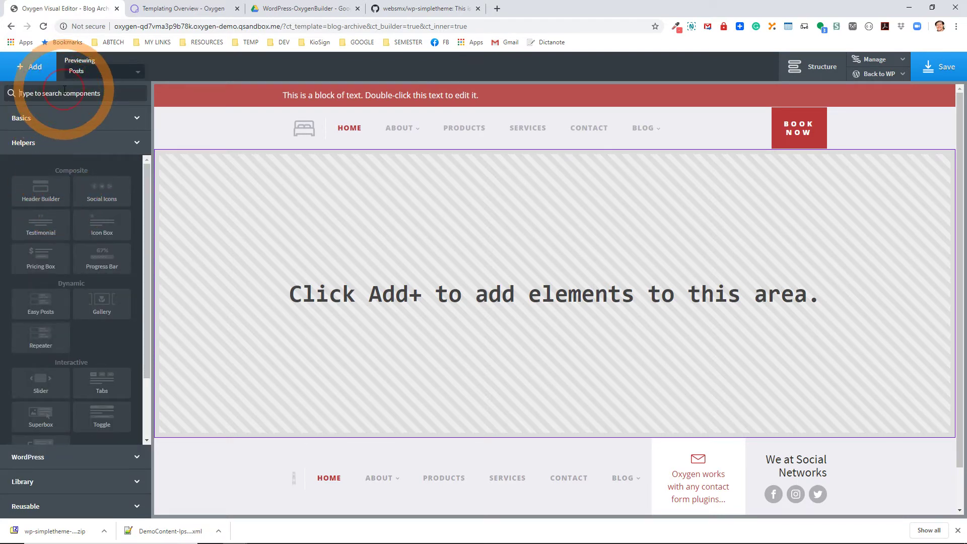
text(a)
key(BackSpace)
key(BackSpace)
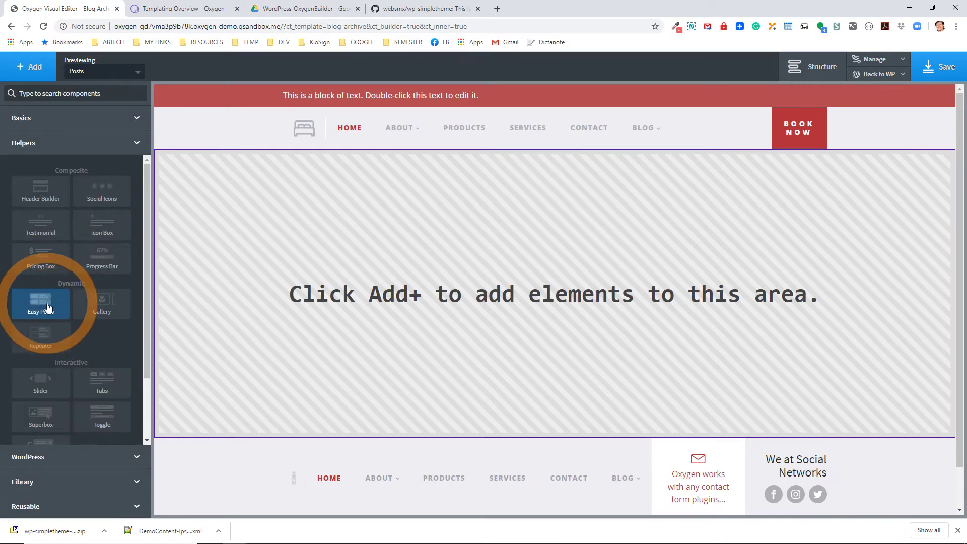
scroll(48, 307, down, 1)
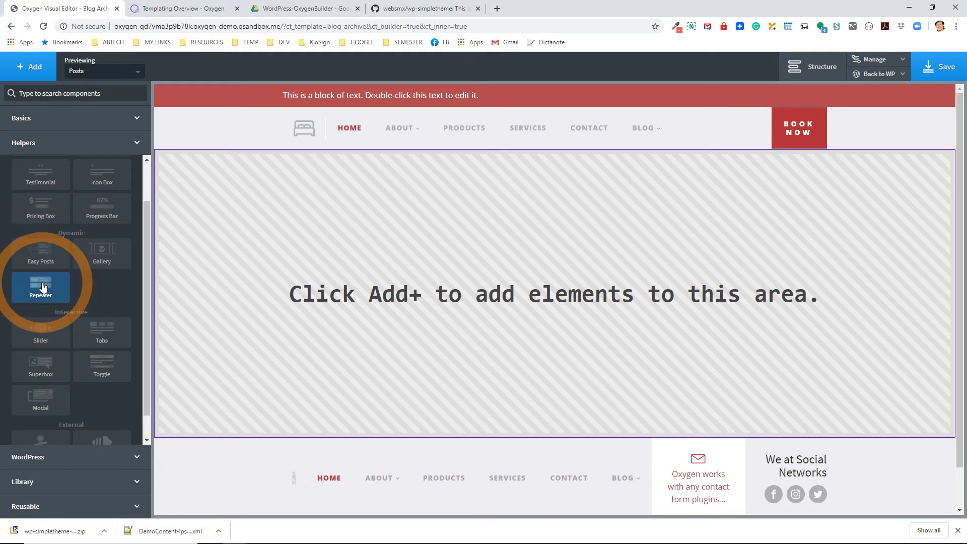
click(43, 248)
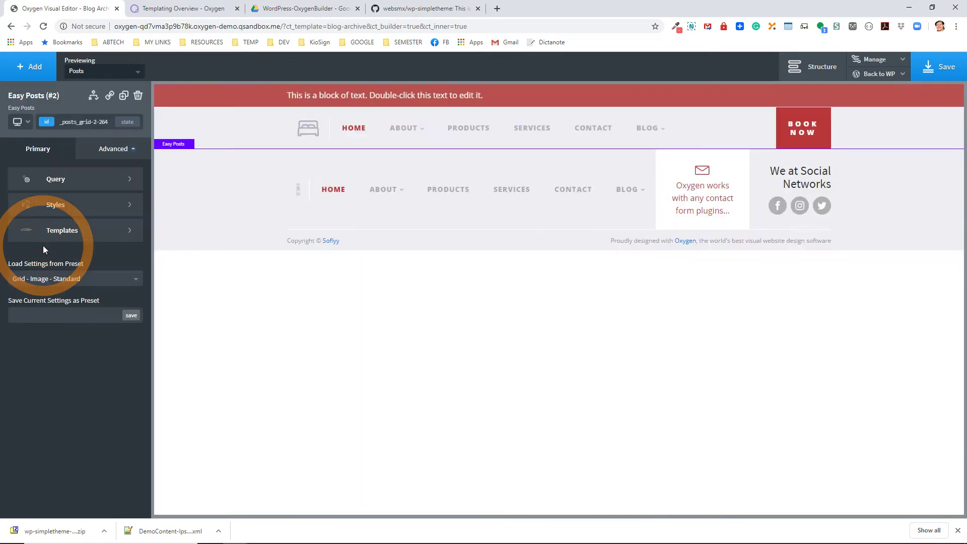
Step: Try the Grid - Image w/ Gradient Overlap and Masonry - Image w/ Title Overlay presets on the Easy Posts element
click(51, 282)
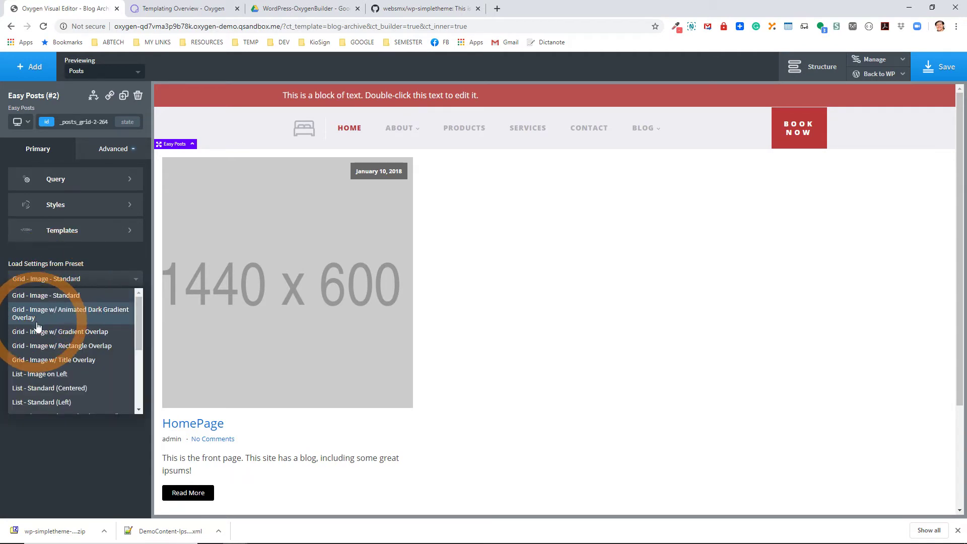
click(82, 332)
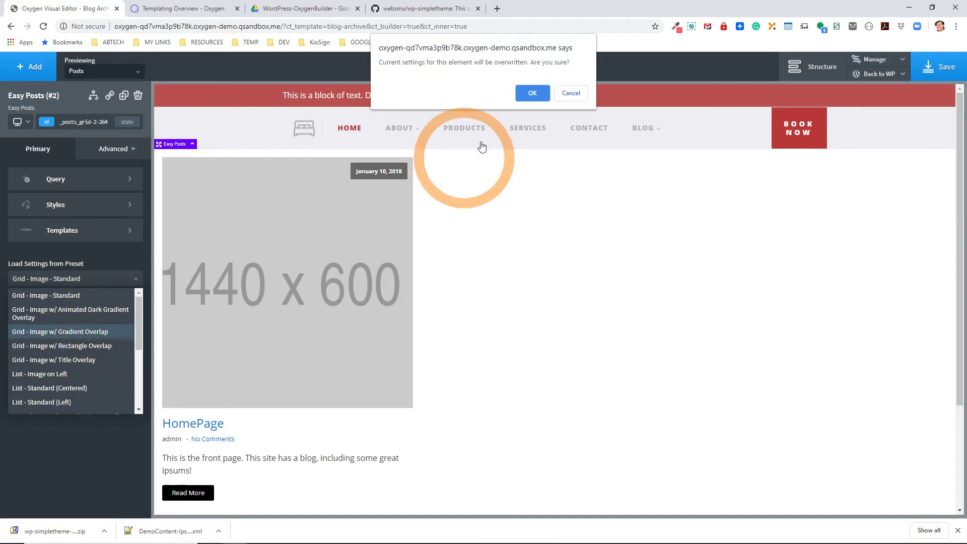
click(529, 93)
click(36, 282)
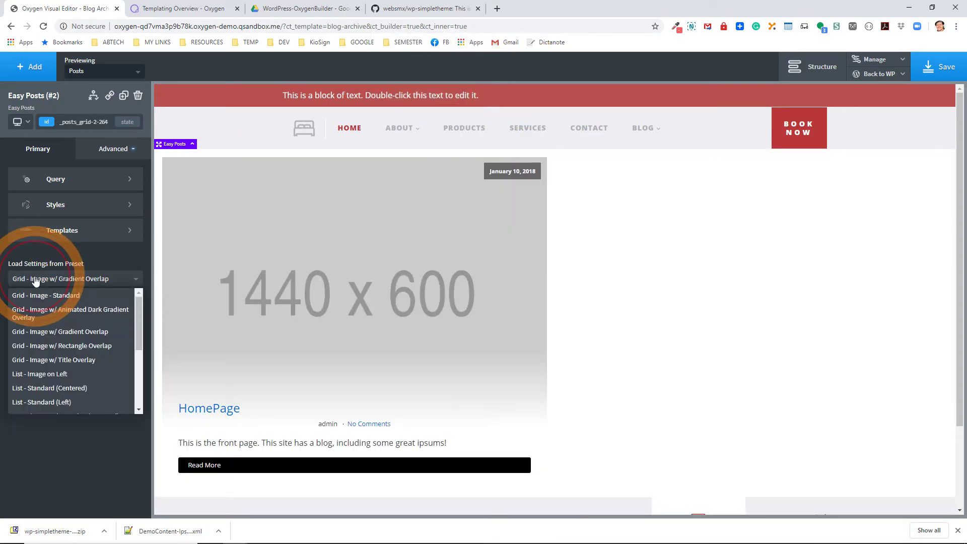
scroll(36, 343, down, 5)
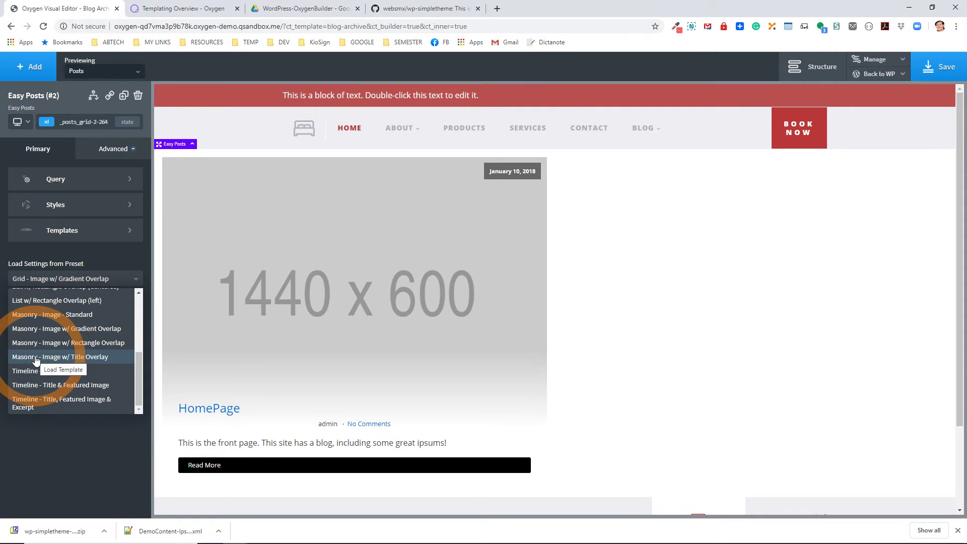
click(35, 357)
click(530, 92)
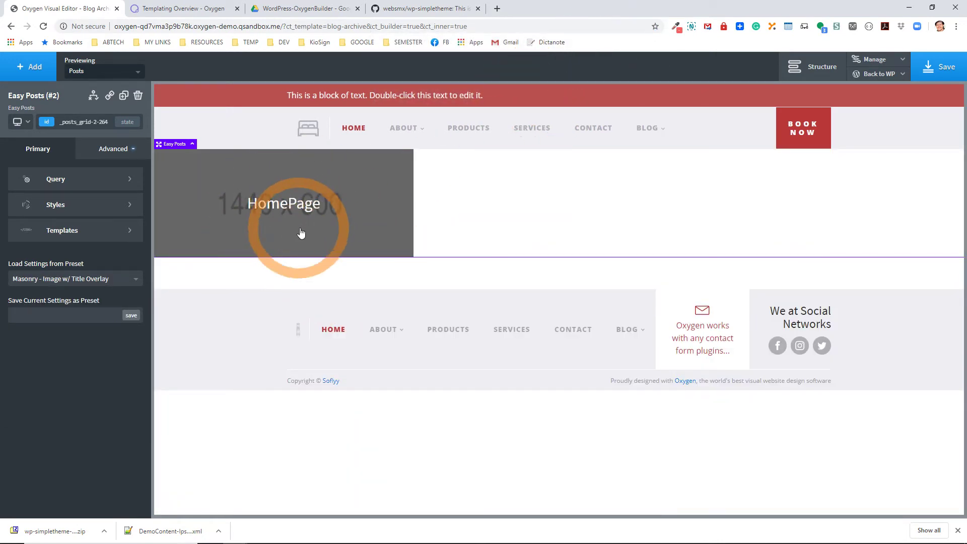
Step: Load the Grid - Image - Standard preset for the Easy Posts element, overwriting its current settings
click(67, 280)
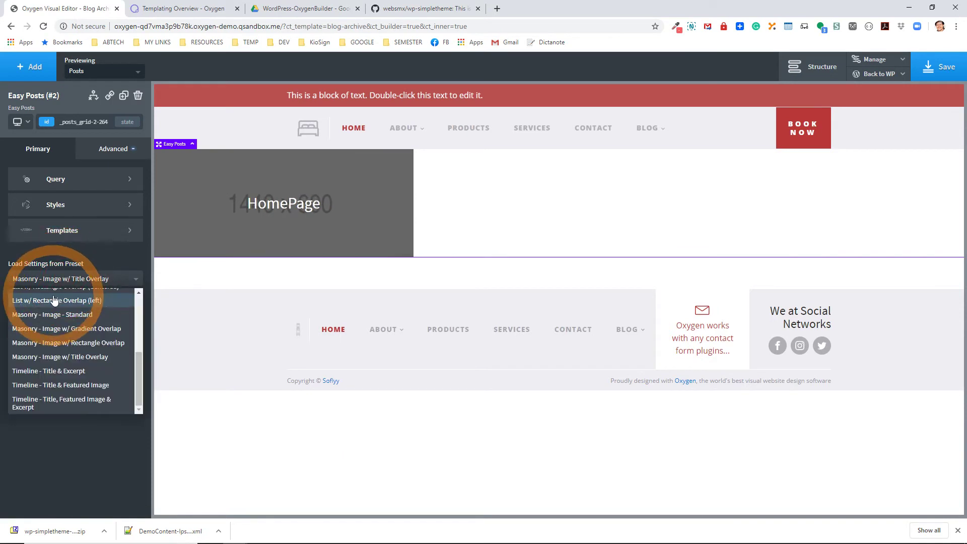
scroll(55, 302, up, 6)
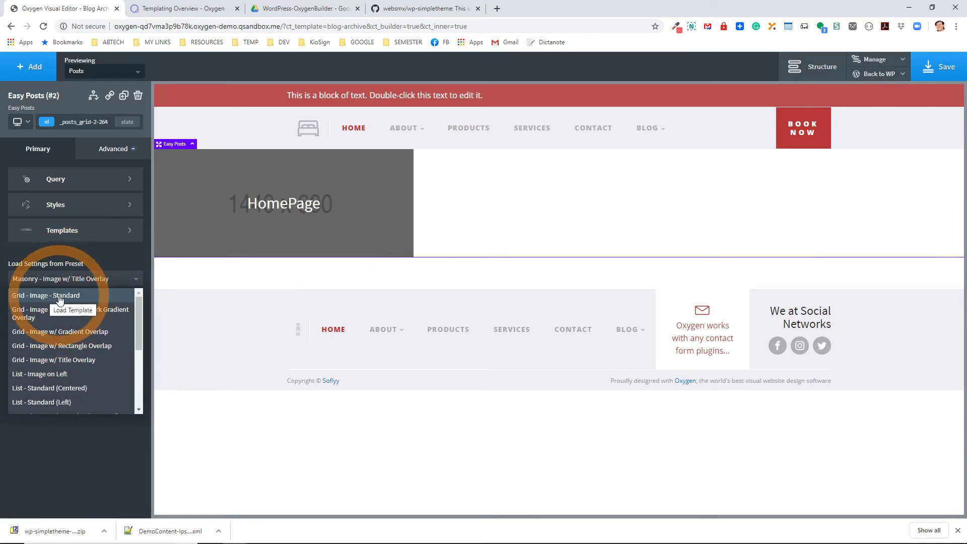
click(59, 297)
click(534, 89)
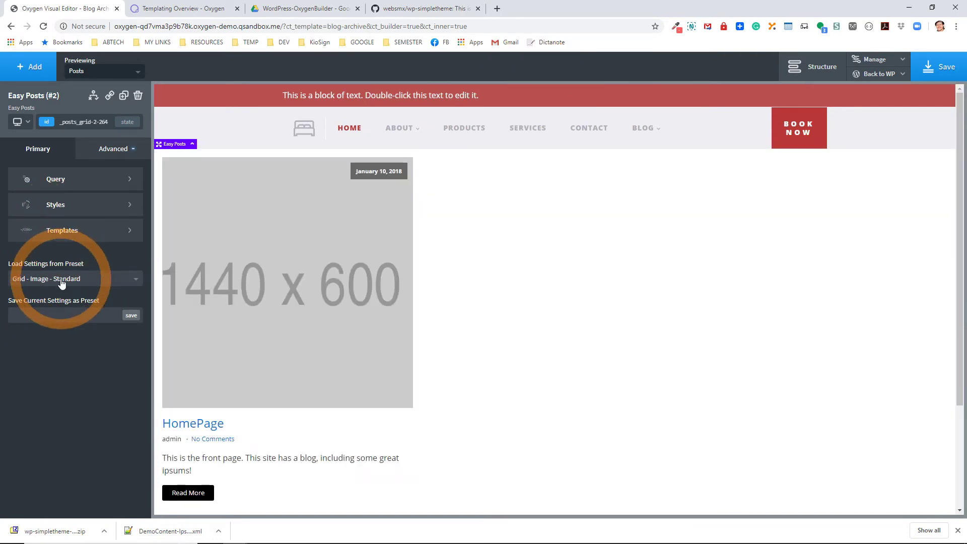
Step: Examine the Easy Posts element's Template PHP code and return to its main settings
click(68, 229)
click(71, 202)
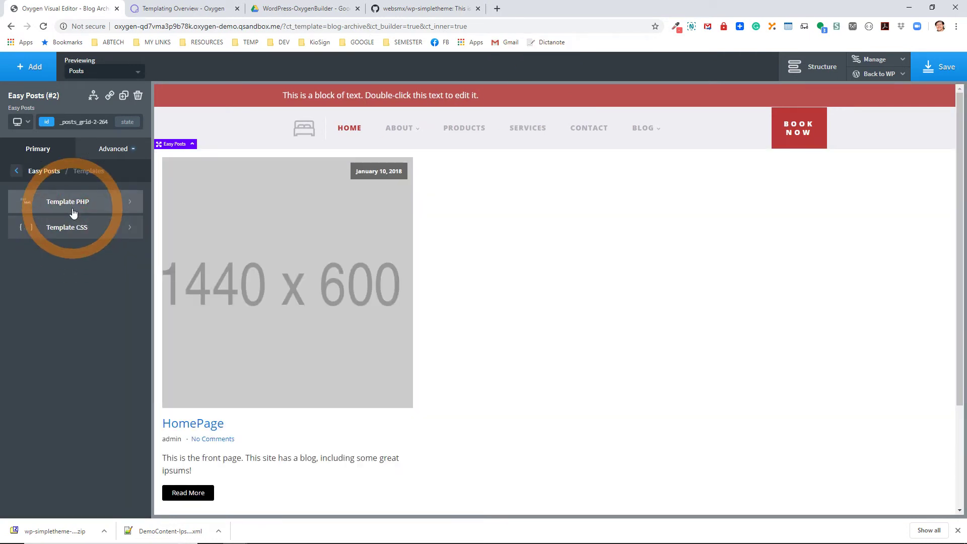
click(73, 208)
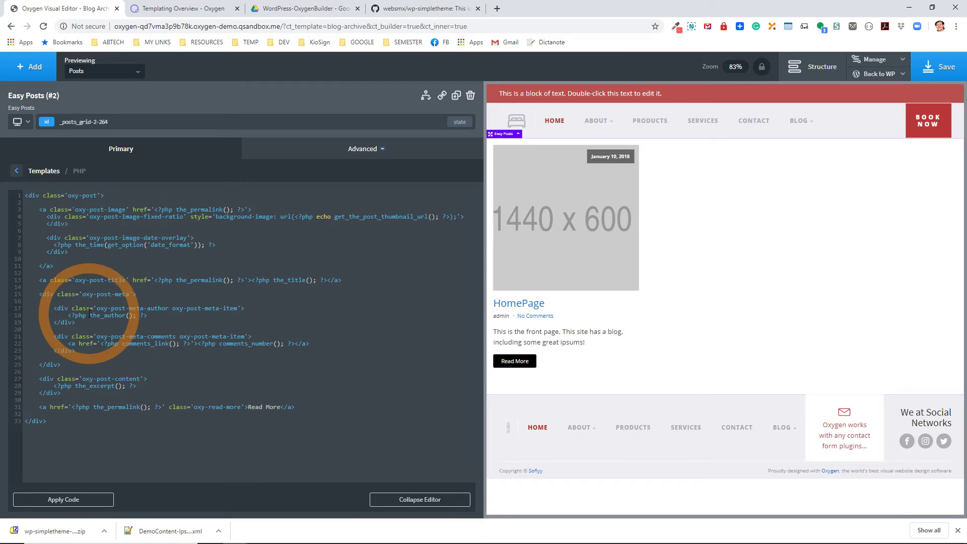
click(18, 171)
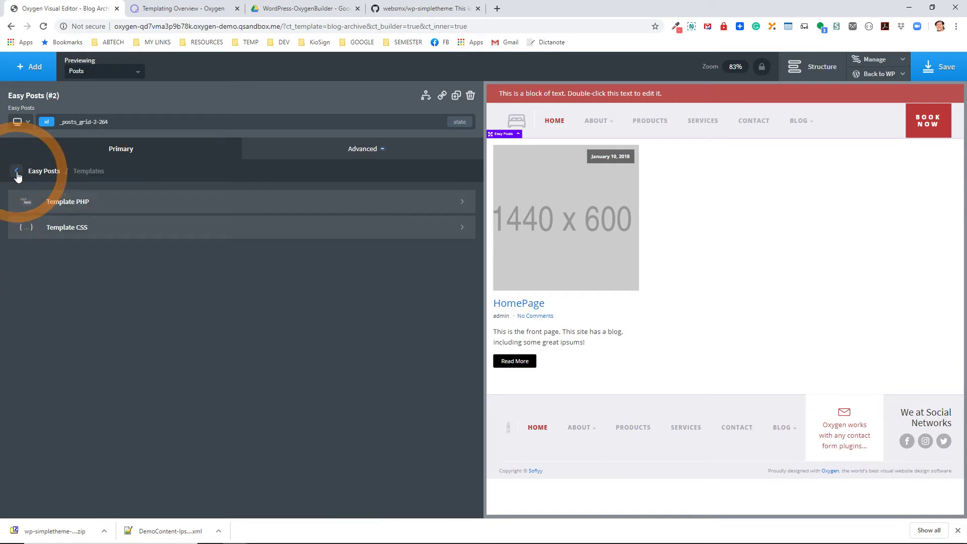
click(18, 172)
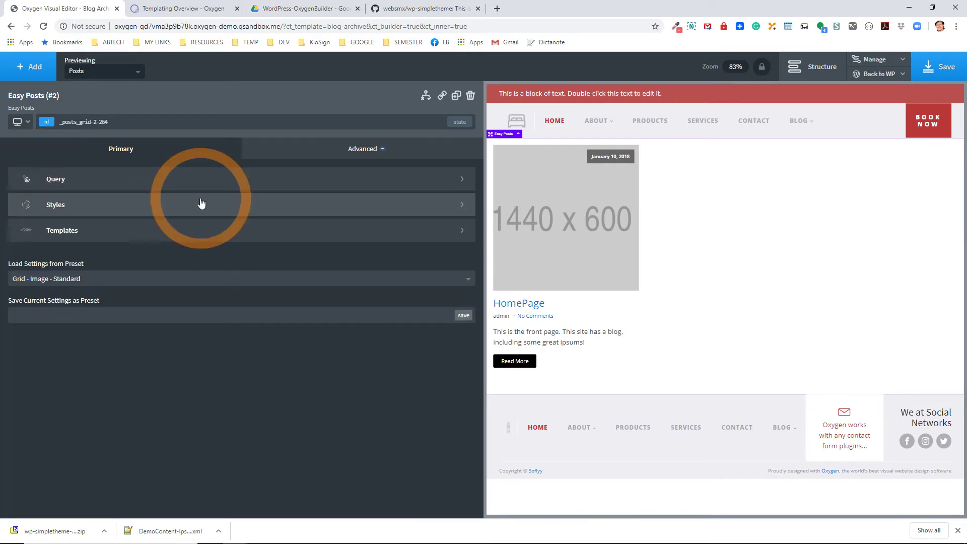
Step: Set the Easy Posts element's WP Query to default and apply the query parameters
click(103, 179)
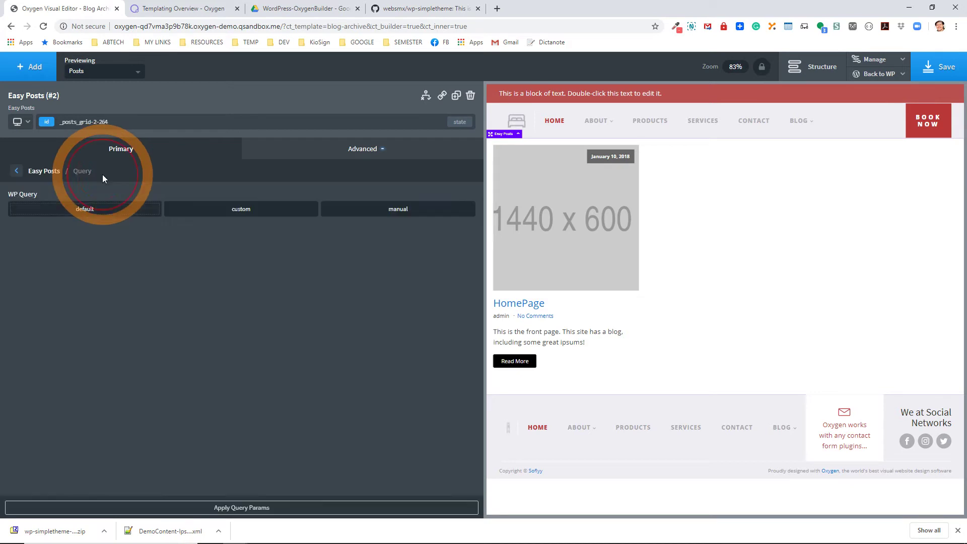
click(99, 211)
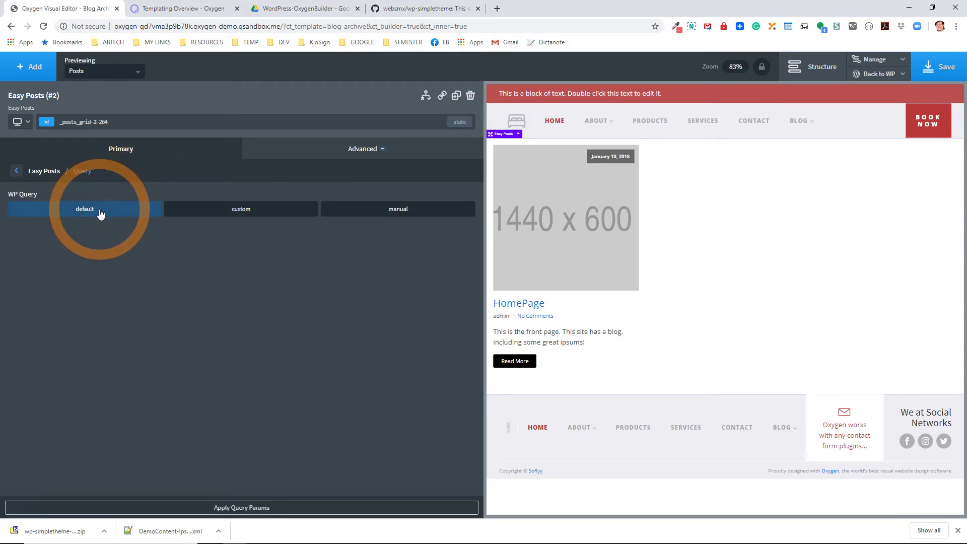
click(245, 510)
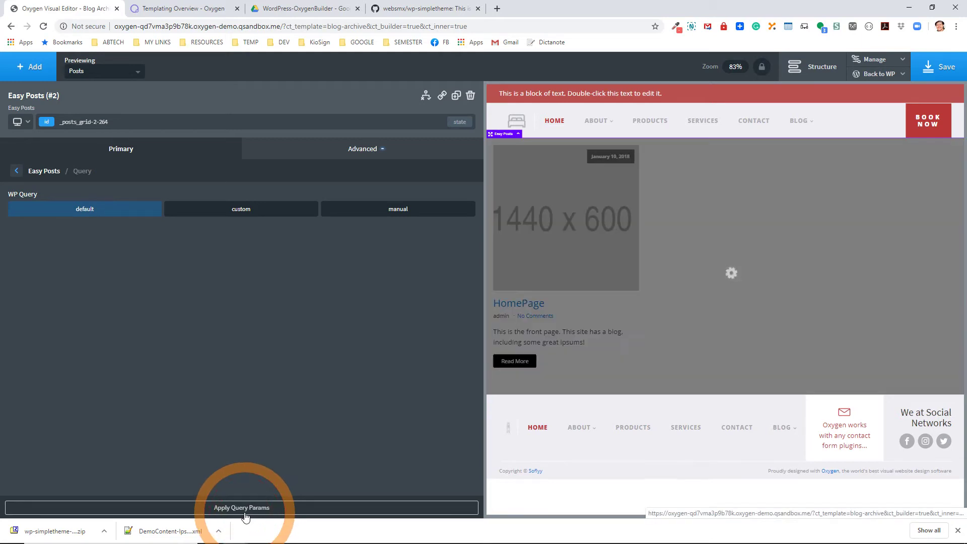
Step: Save the Blog Archive template and return to its edit page in the WordPress admin
click(931, 74)
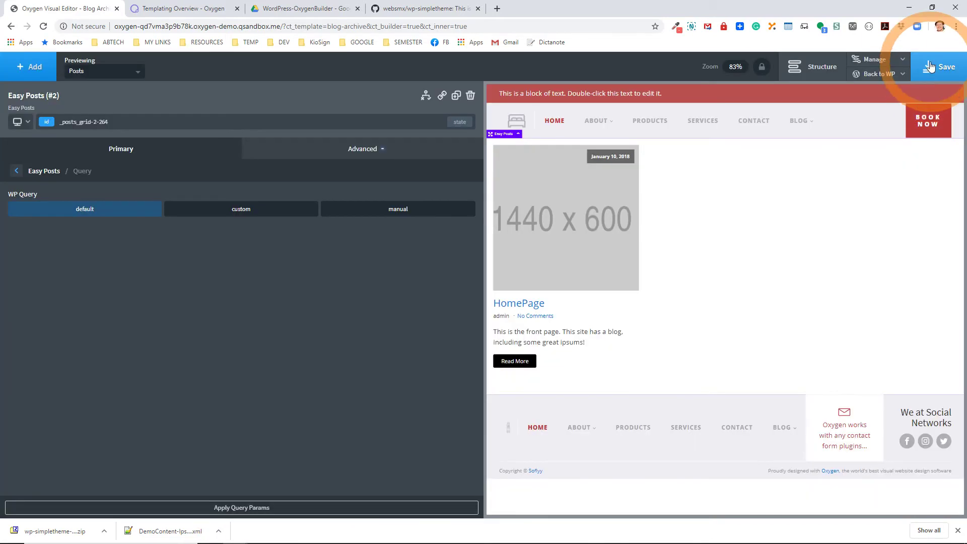
click(877, 75)
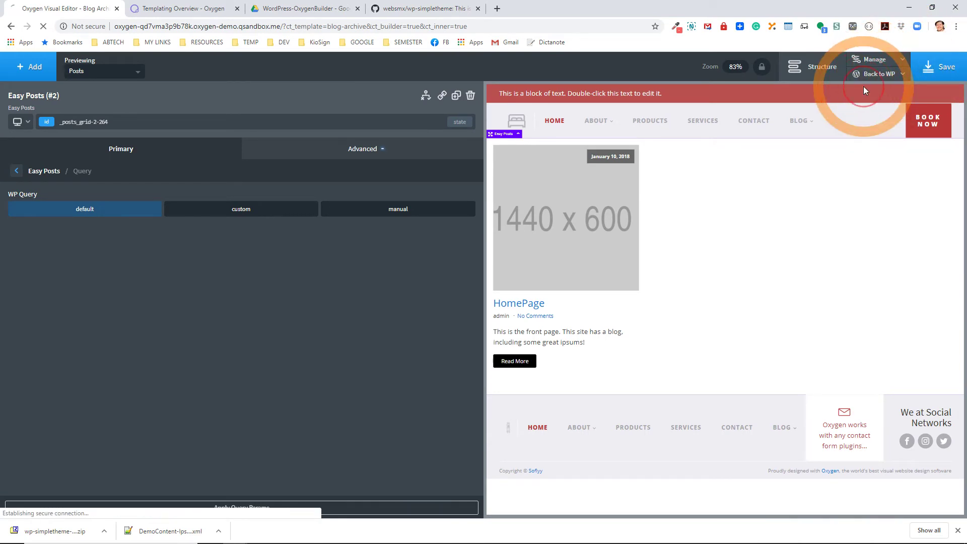
click(863, 88)
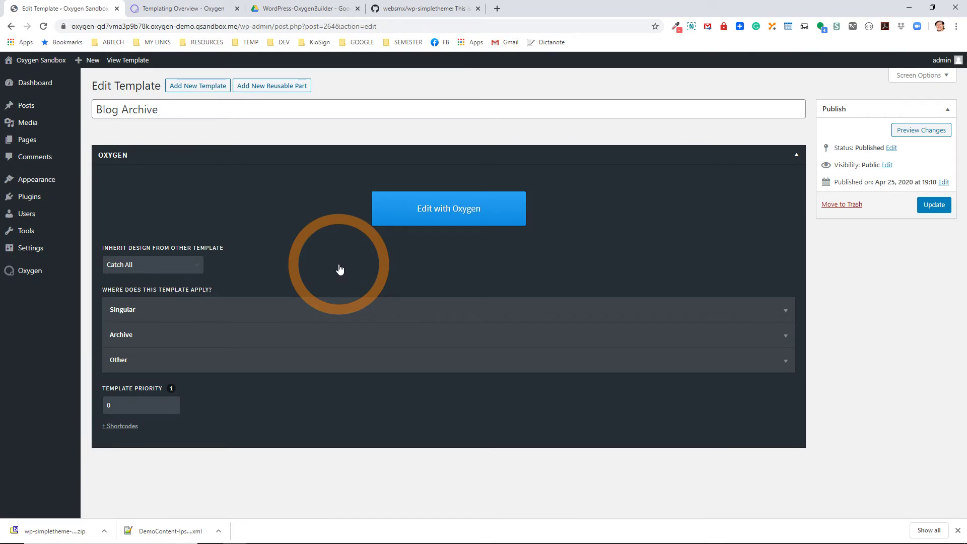
Step: Review the Blog Archive template's archive conditions and examine the Blog page's post listing on the live site
click(131, 335)
click(126, 363)
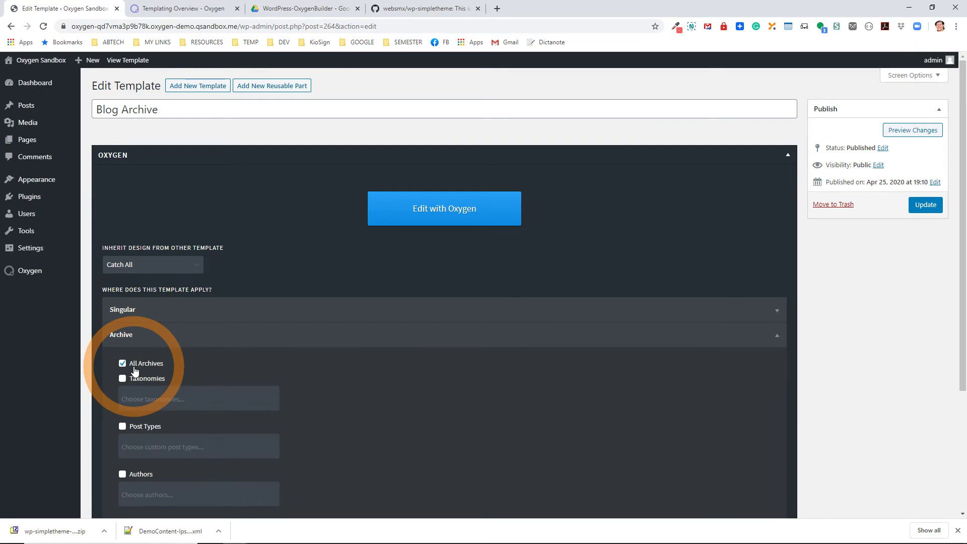
click(52, 67)
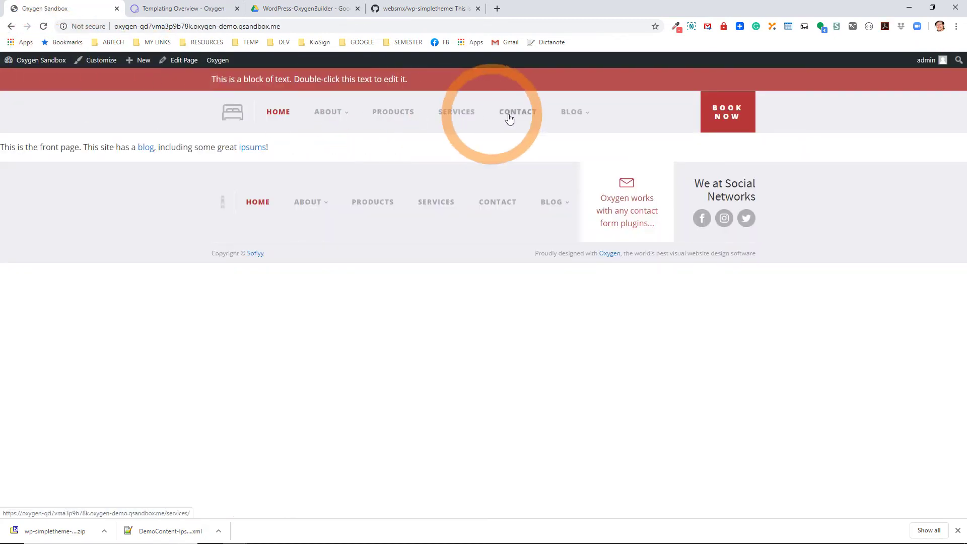
mouse_move(575, 114)
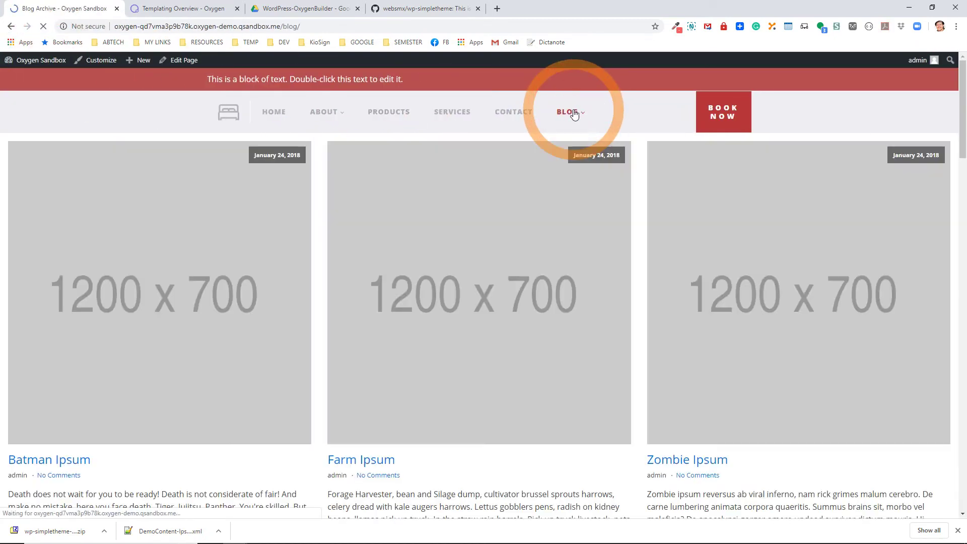
scroll(277, 337, down, 10)
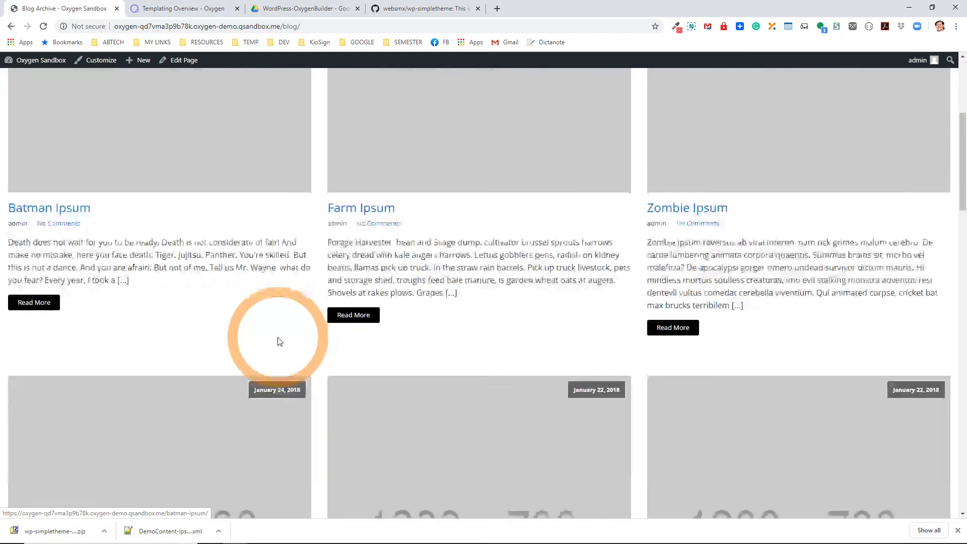
scroll(282, 342, down, 20)
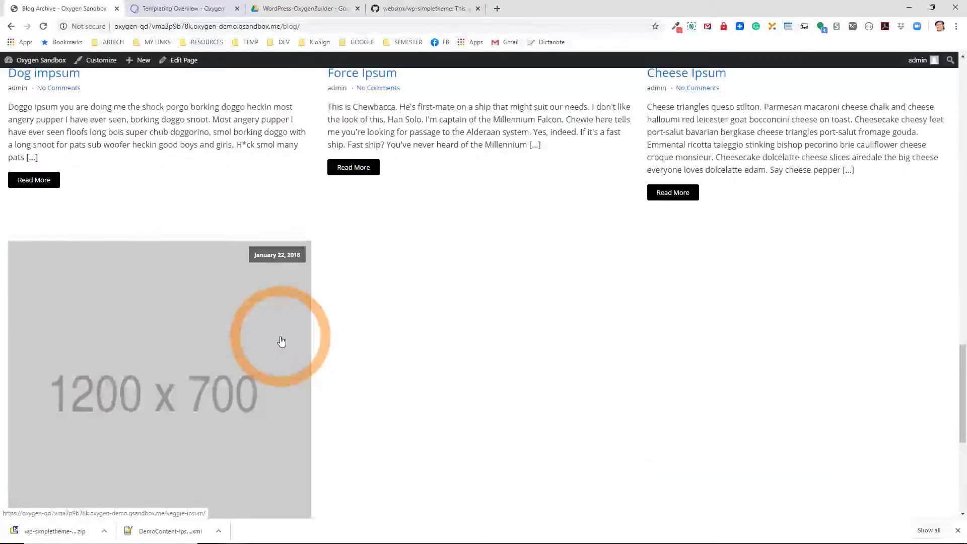
scroll(282, 337, up, 20)
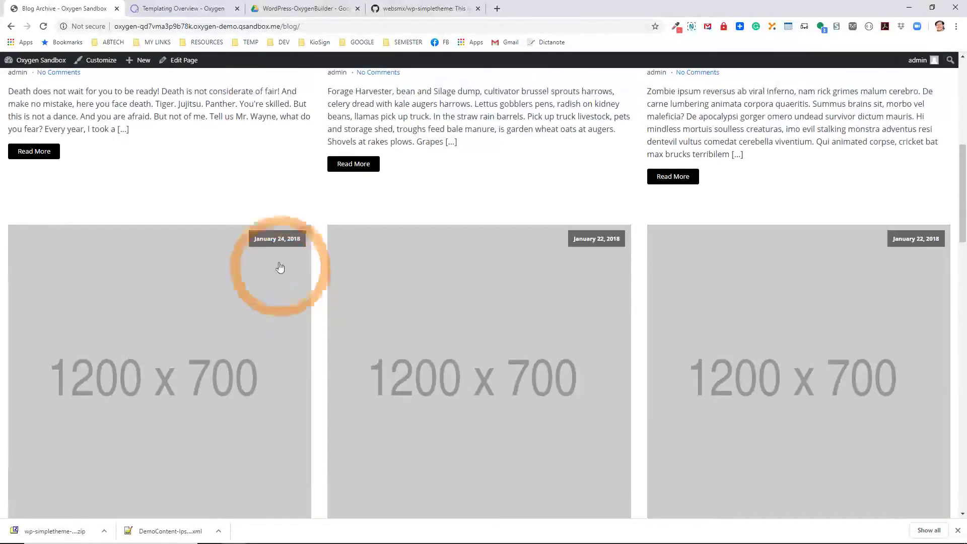
Step: Edit the Blog page's template in Oxygen, adding a Section and moving the Easy Posts element into it
click(176, 60)
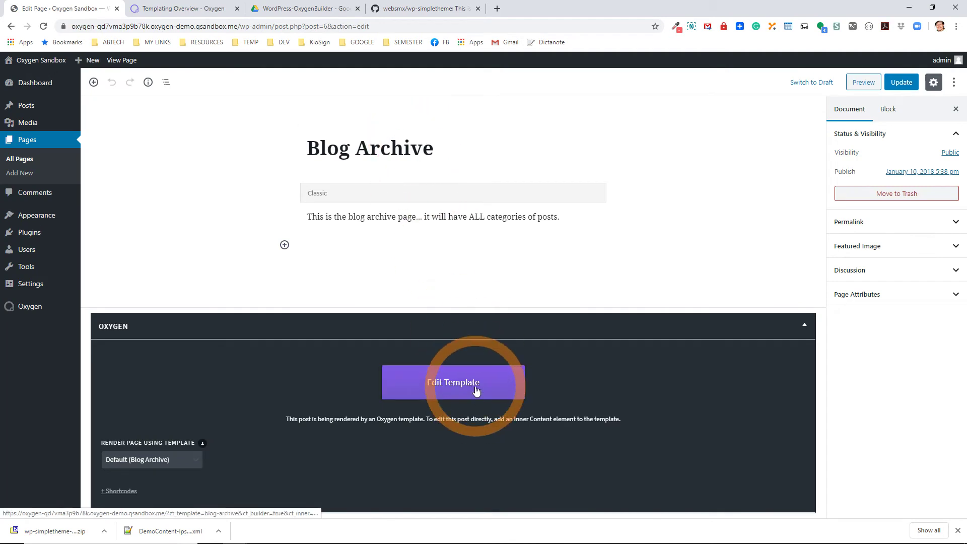
click(606, 184)
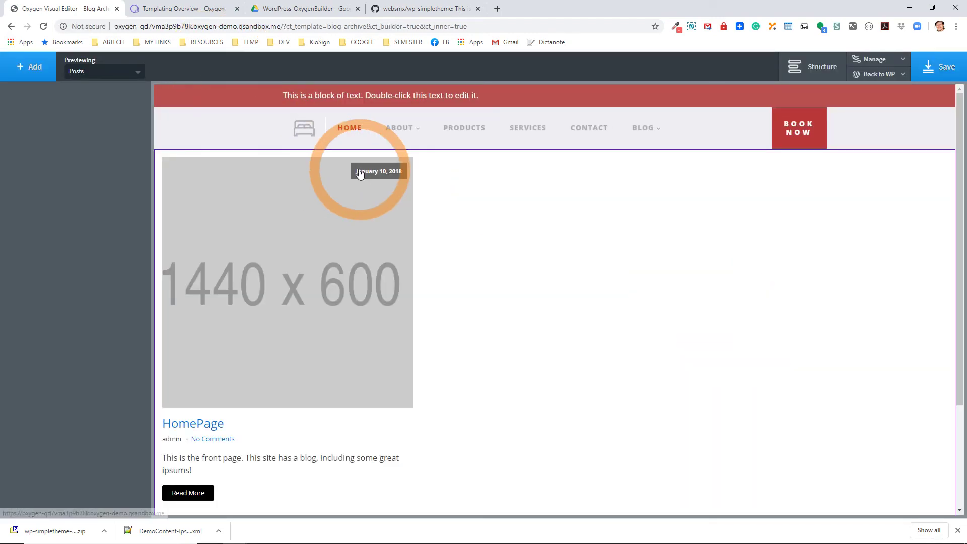
click(30, 66)
click(43, 160)
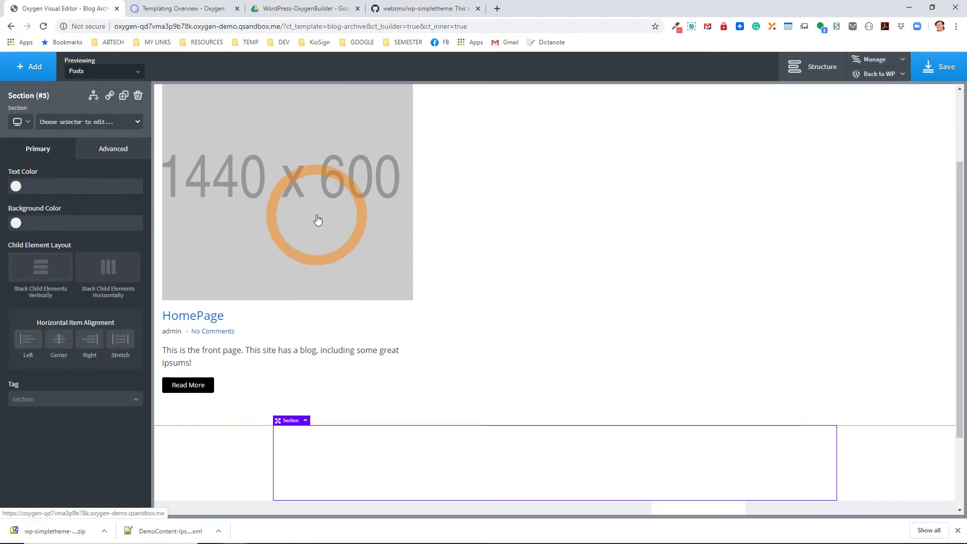
drag(318, 220, 442, 453)
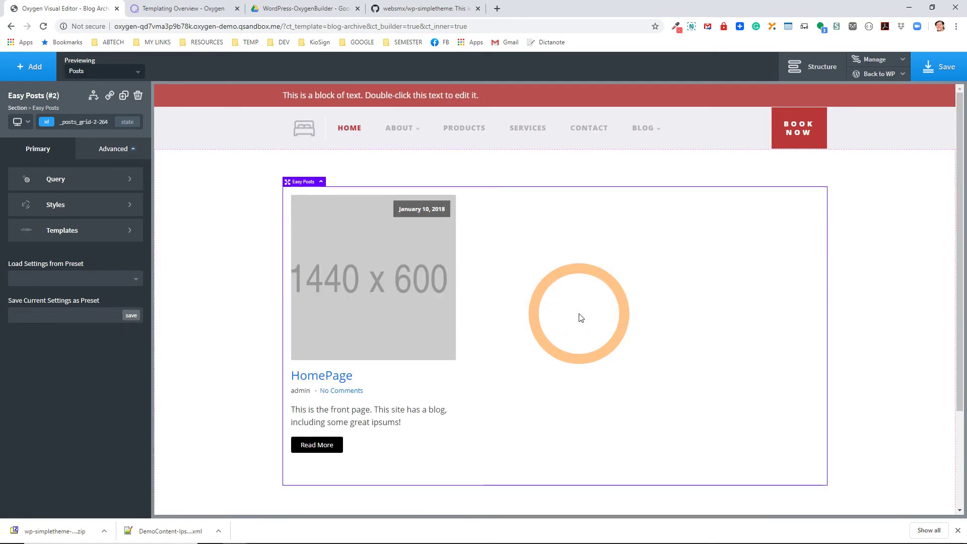
Step: Save the Blog Archive template and check the post grid's layout on the frontend Blog page
click(933, 78)
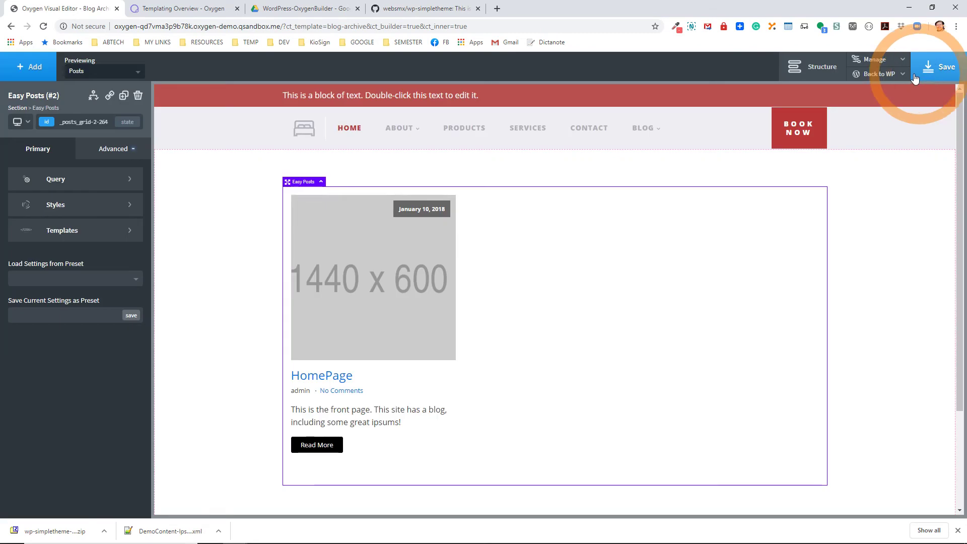
click(894, 76)
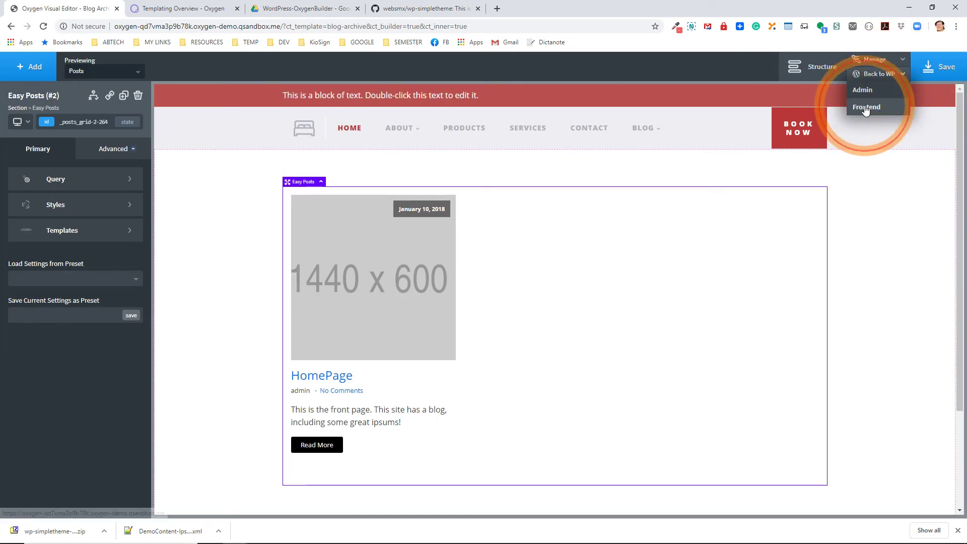
click(865, 104)
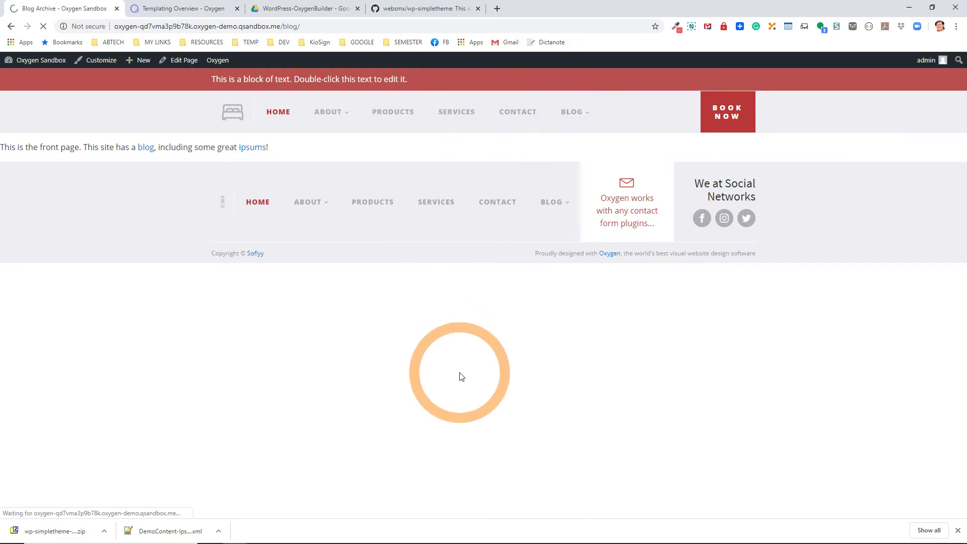
scroll(460, 377, down, 12)
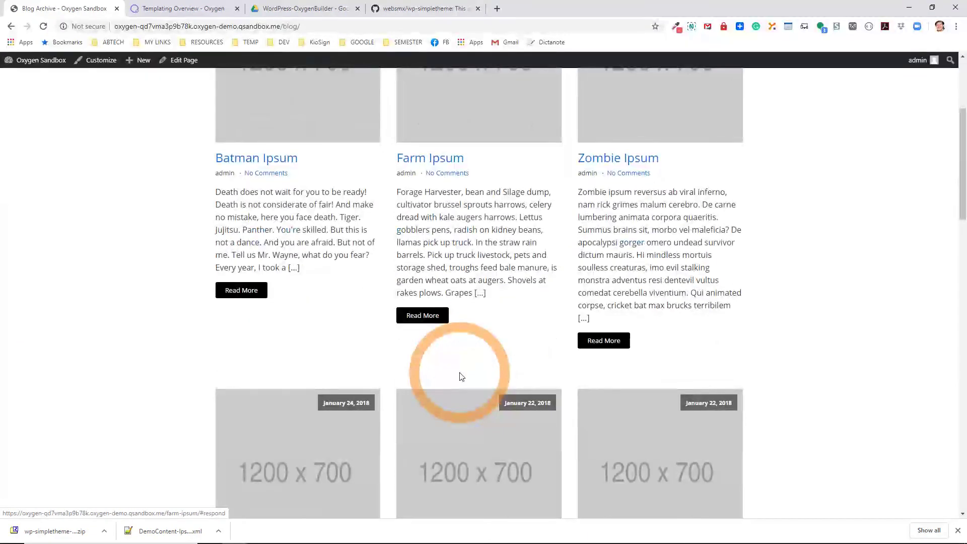
scroll(461, 375, down, 1)
scroll(459, 373, up, 9)
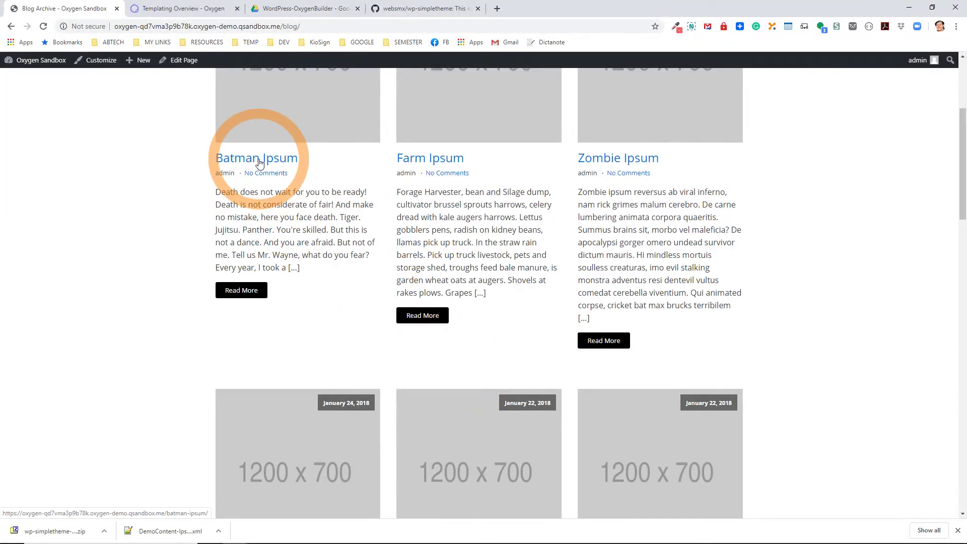
Step: Open the Batman Ipsum post from the blog listing and look through its layout
click(259, 160)
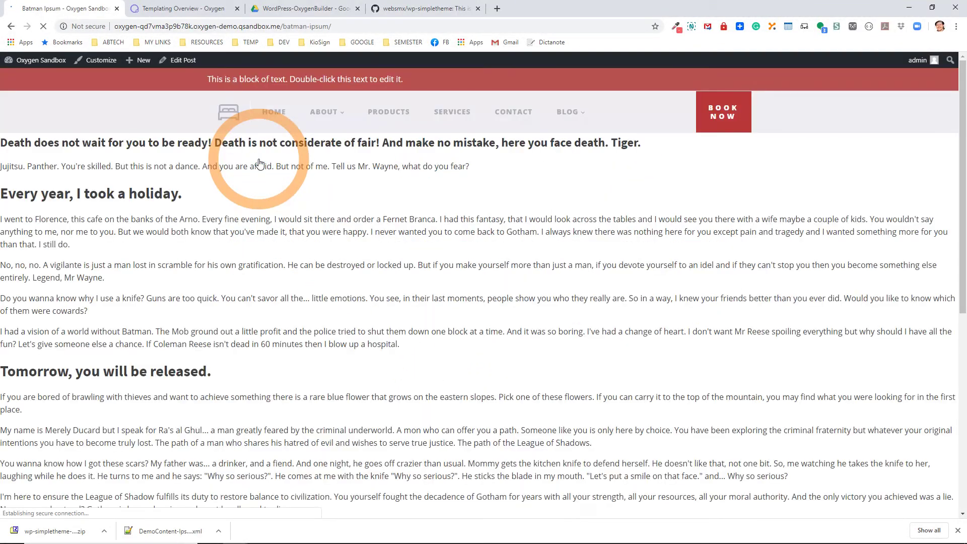
scroll(425, 386, down, 5)
scroll(425, 386, up, 5)
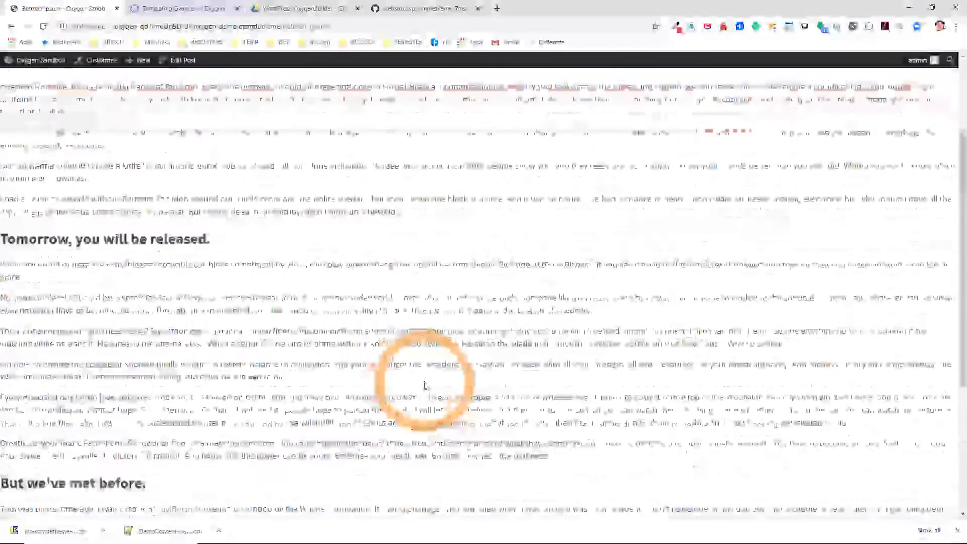
Step: Create a new Oxygen template titled Single Post and set it to apply to singular Posts
click(57, 64)
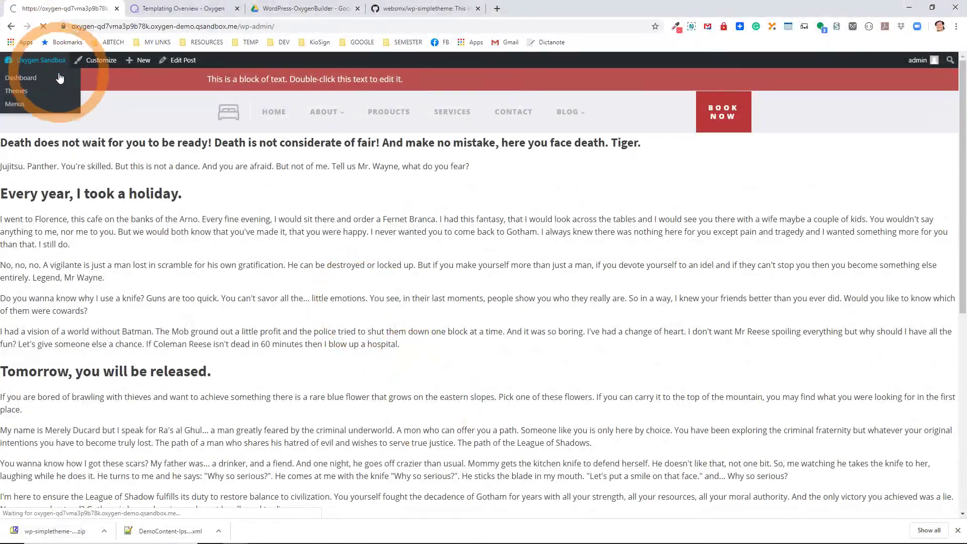
mouse_move(31, 297)
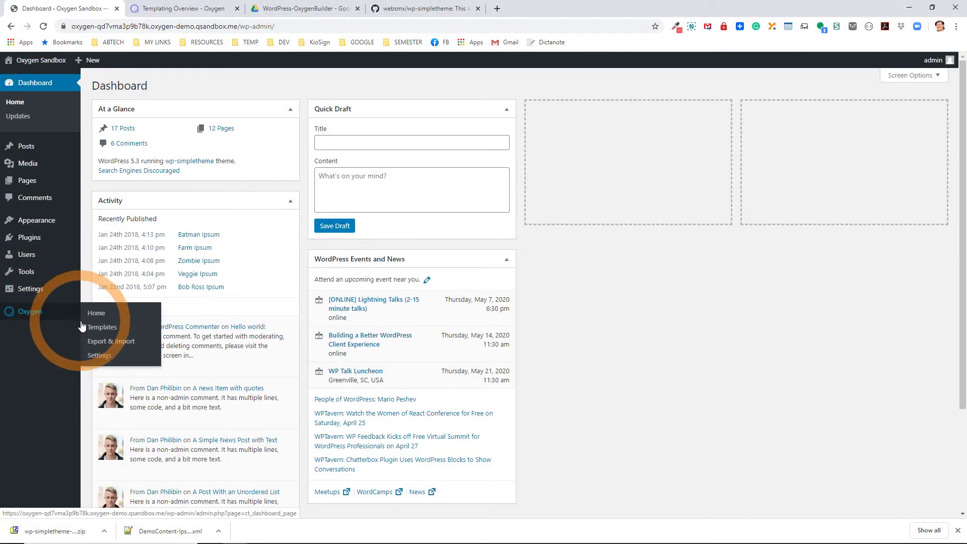
click(102, 328)
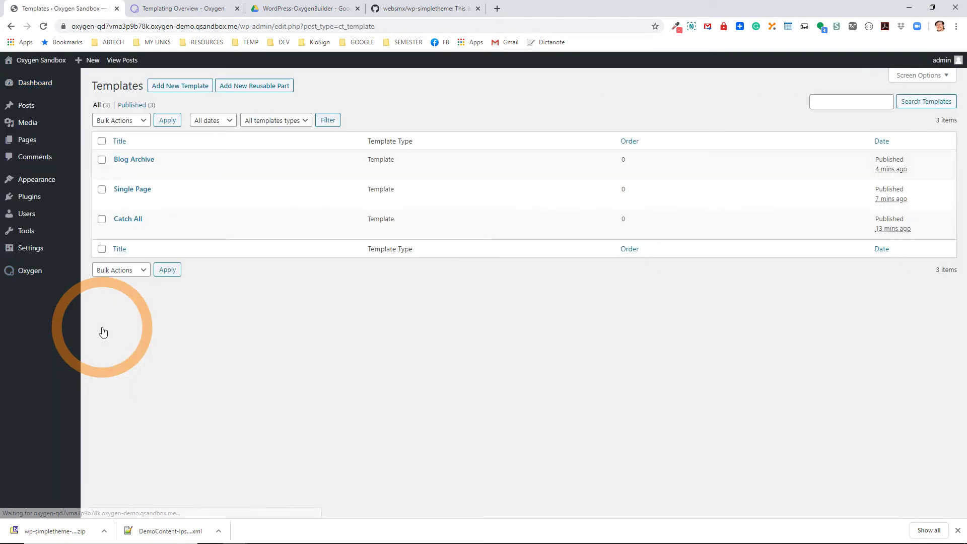
click(190, 87)
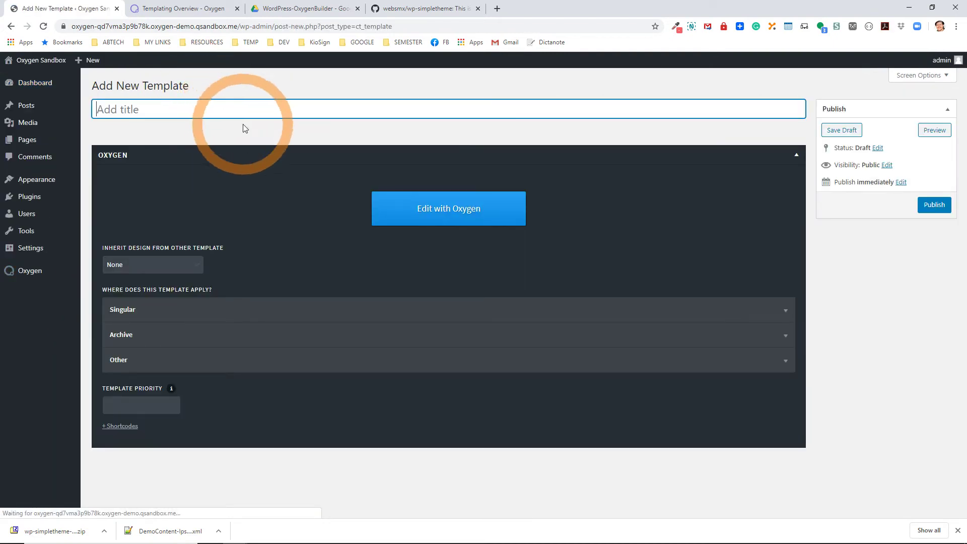
click(215, 106)
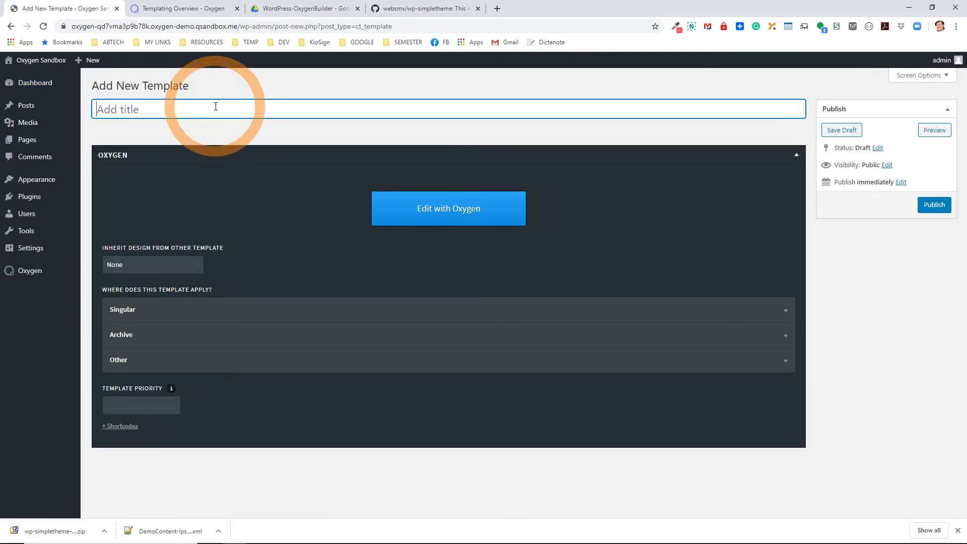
text(Single Post)
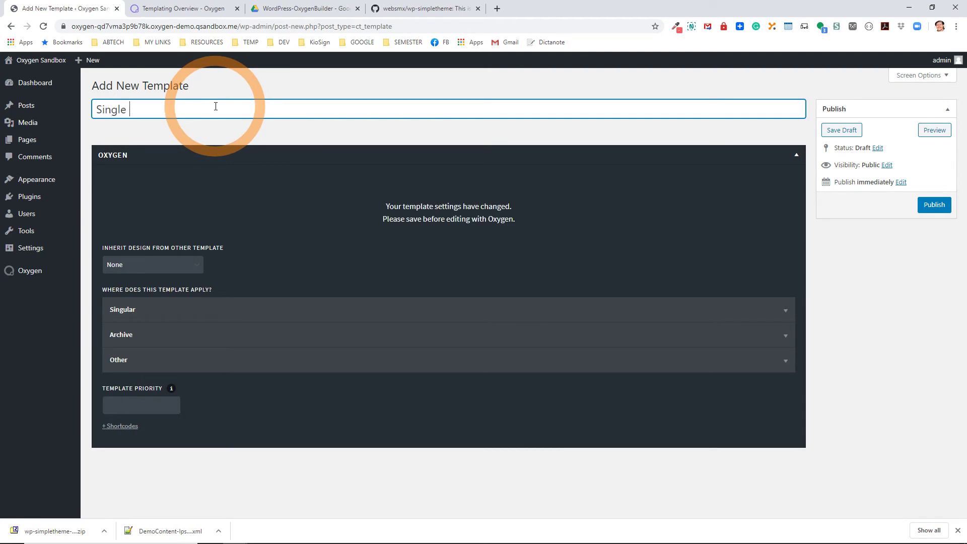
click(149, 307)
click(135, 353)
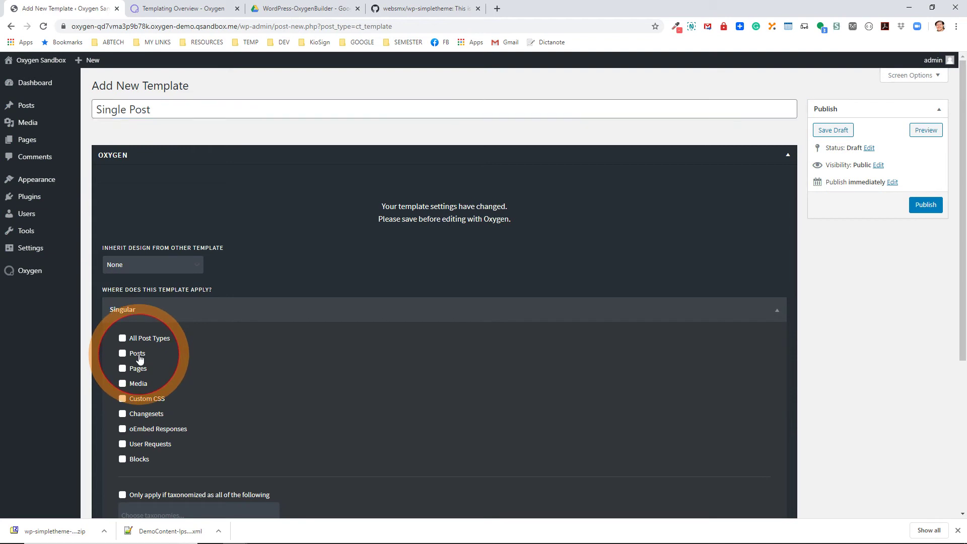
Step: Try limiting the Single Post template to the news category and to ipsums, and remove the taxonomy restriction
scroll(198, 354, down, 1)
scroll(198, 354, down, 2)
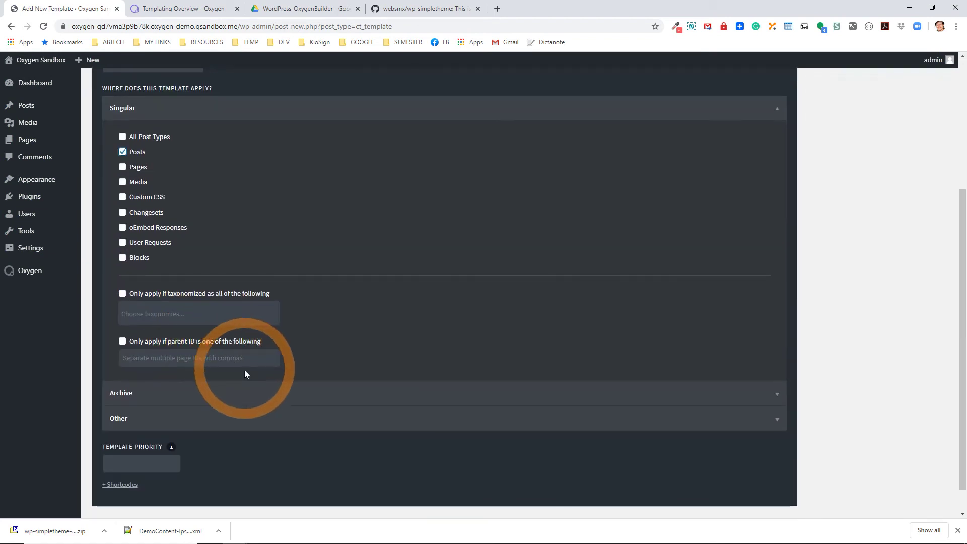
click(123, 293)
click(161, 316)
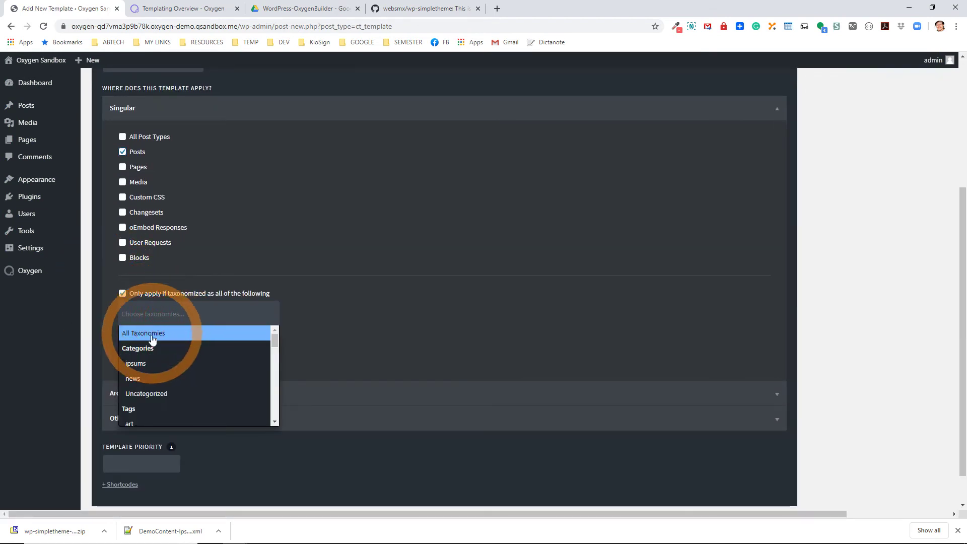
click(133, 378)
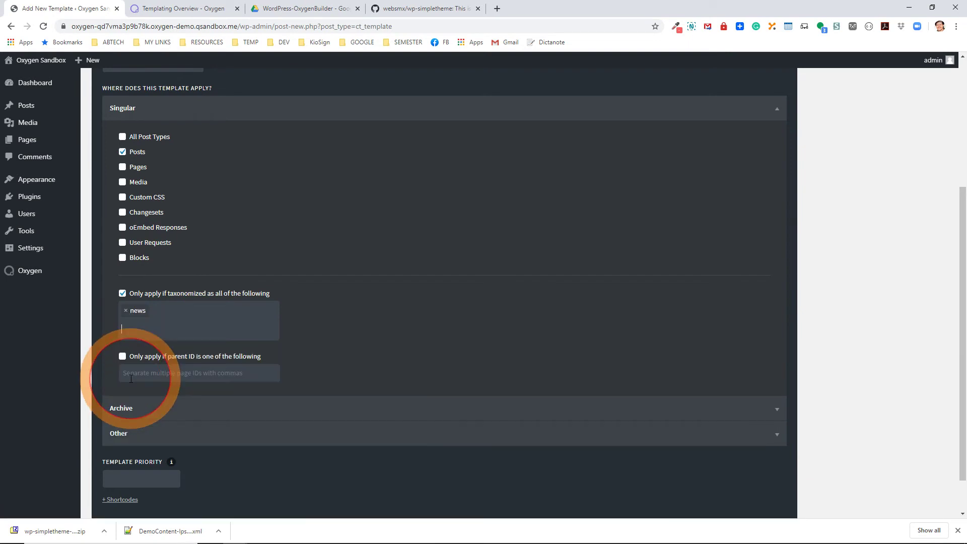
click(125, 313)
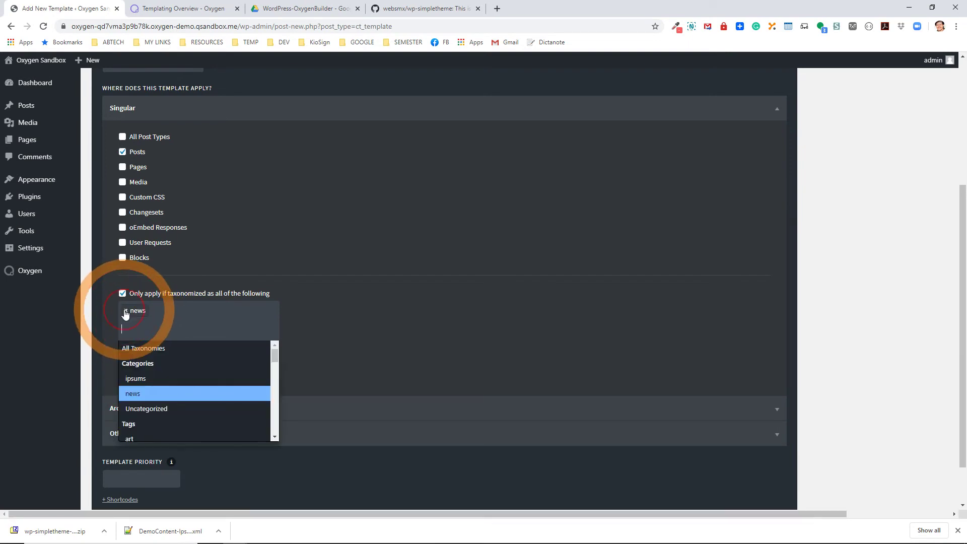
click(126, 311)
click(134, 363)
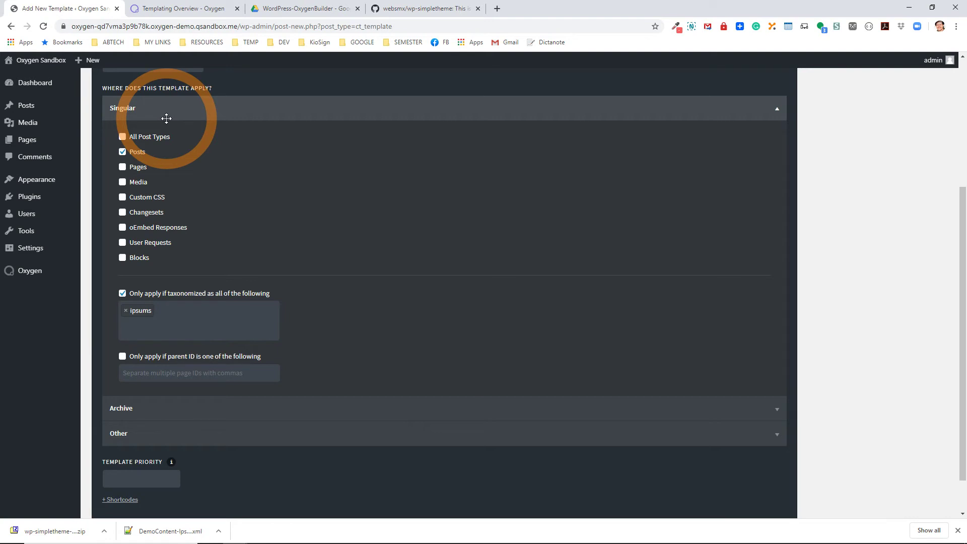
click(126, 311)
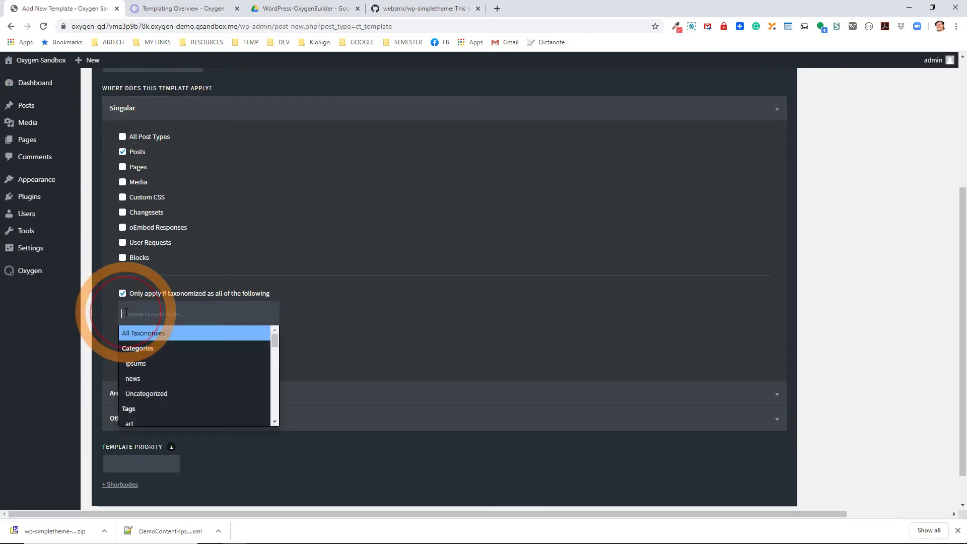
click(122, 293)
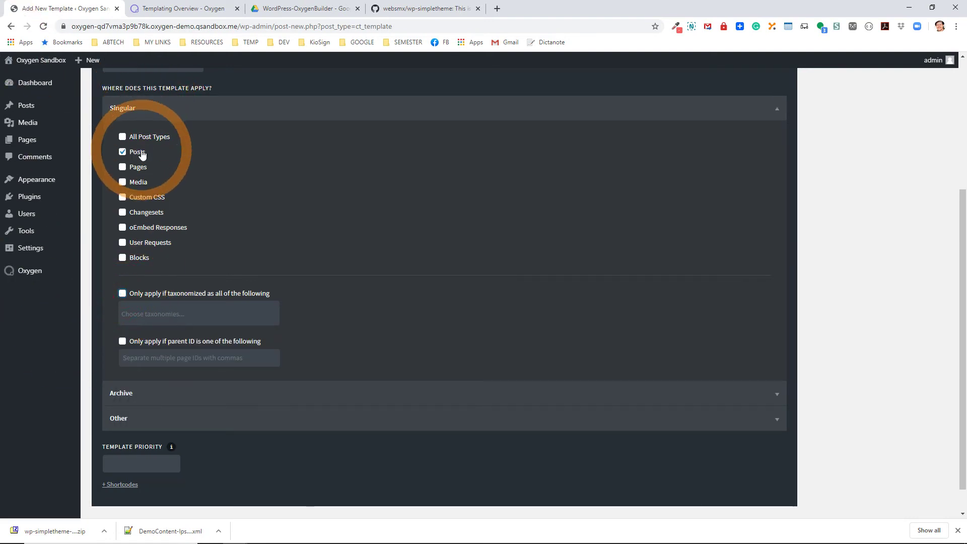
Step: Publish the Single Post template and open it in the Oxygen editor
scroll(681, 348, up, 4)
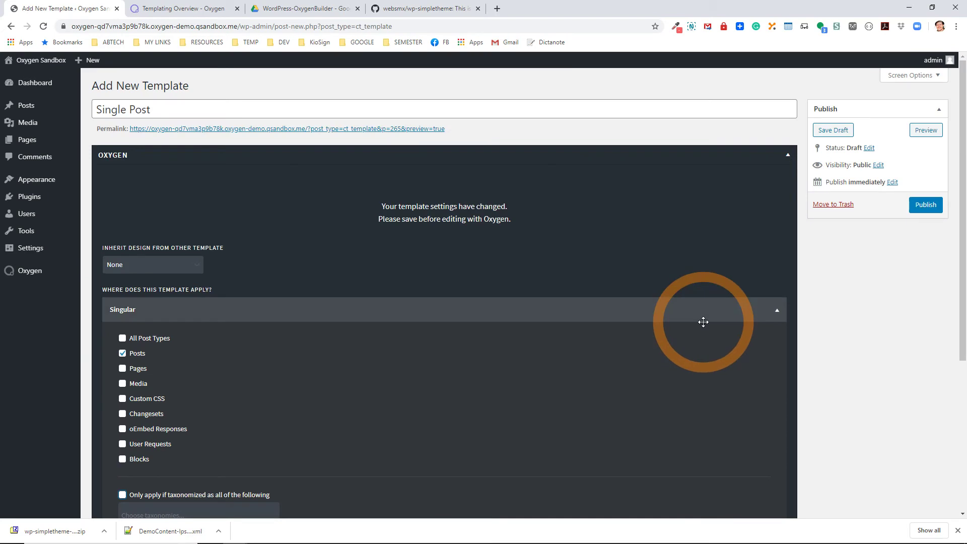
click(939, 210)
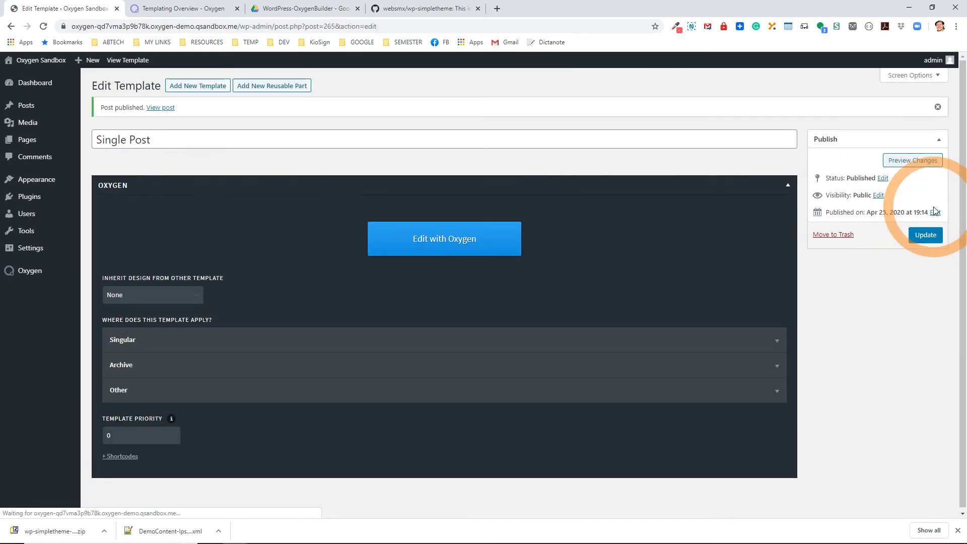
click(475, 238)
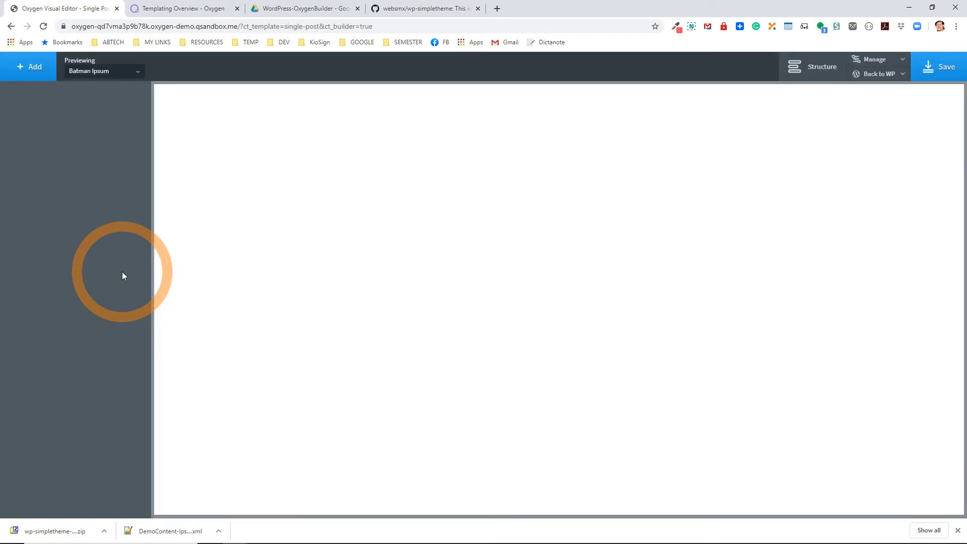
Step: Insert the first Blog layout, the full blog post, from the BnB design set's sections and elements into the template
click(32, 66)
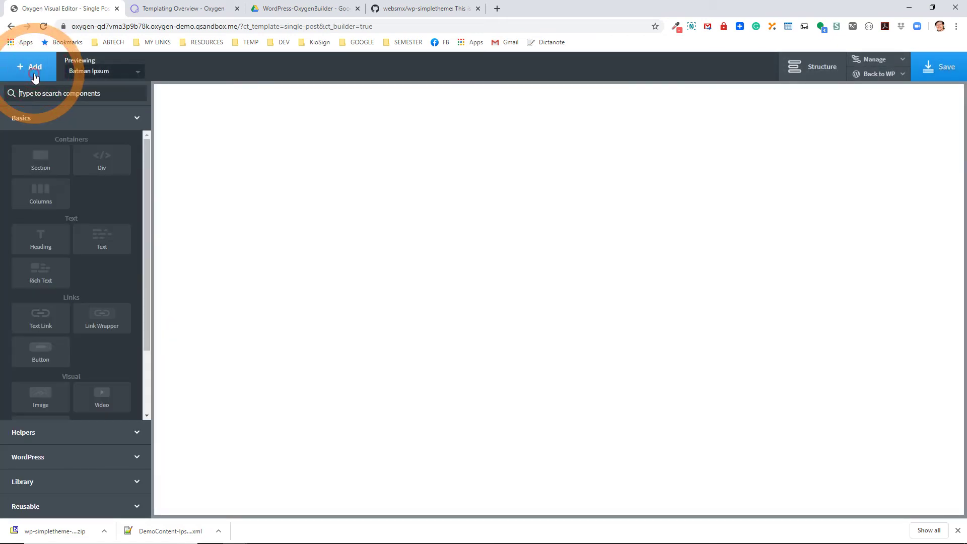
click(21, 482)
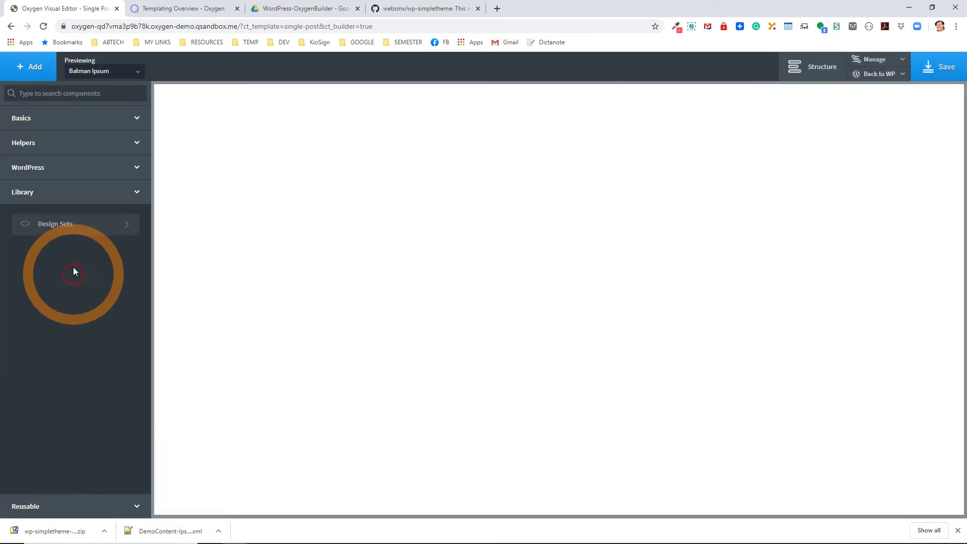
click(63, 225)
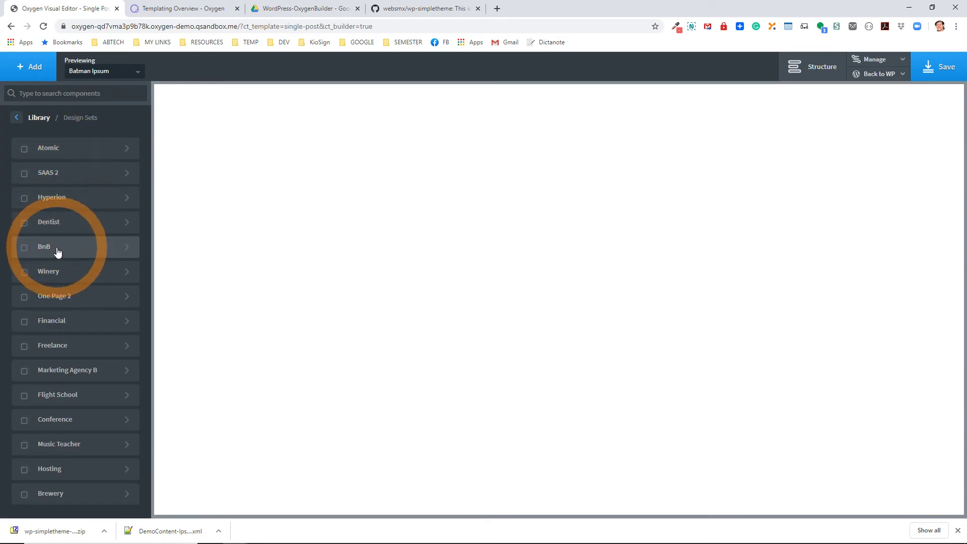
click(57, 249)
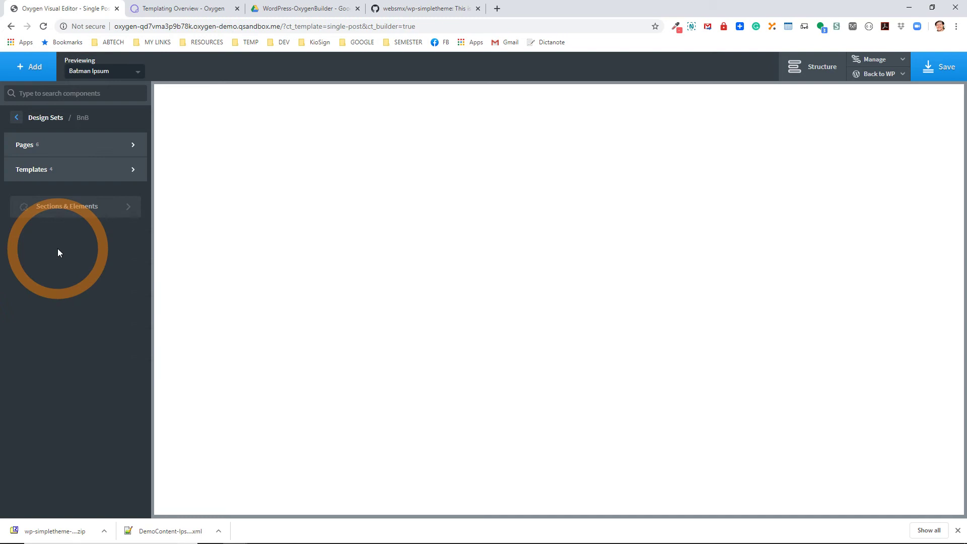
click(67, 214)
click(55, 173)
click(43, 144)
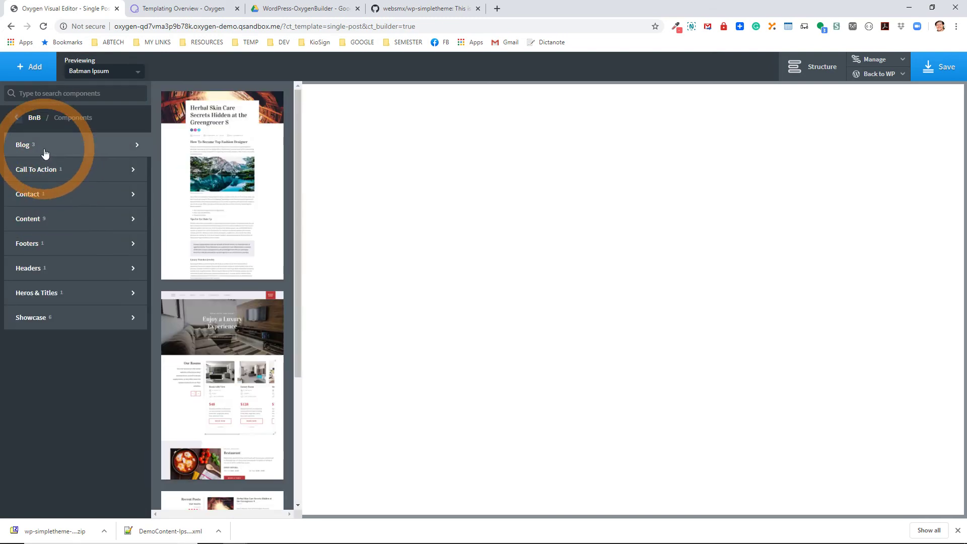
click(233, 170)
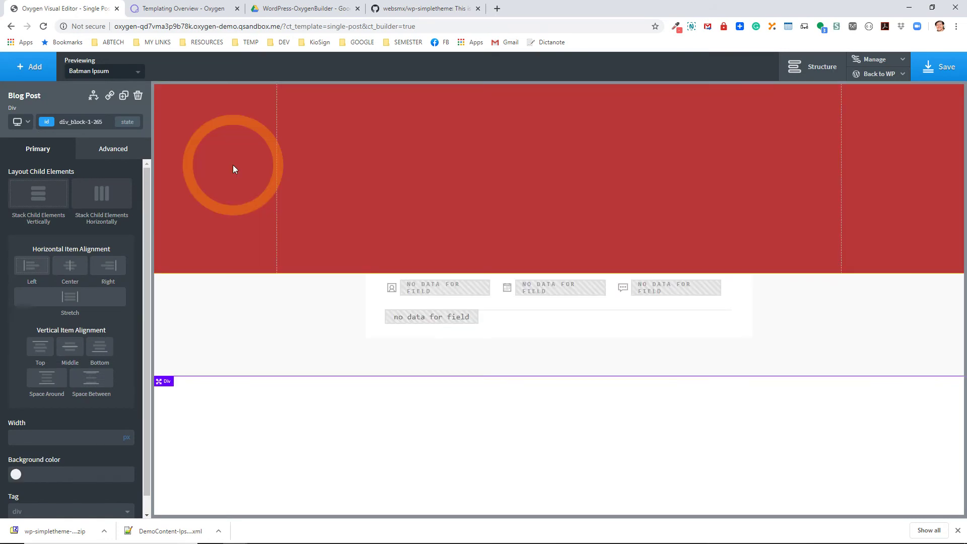
click(552, 370)
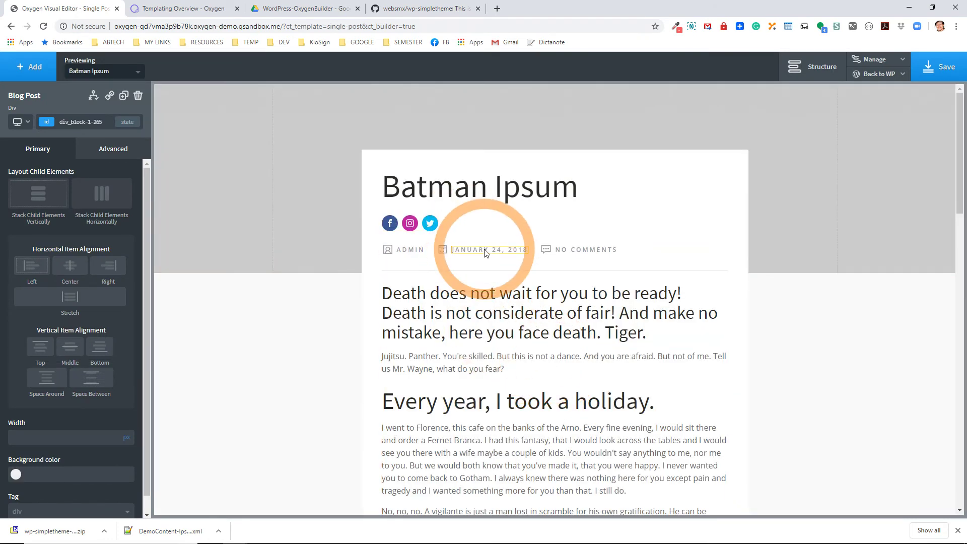
Step: Look through the inserted blog post layout and examine its Blog Post container in the element structure
scroll(464, 398, down, 10)
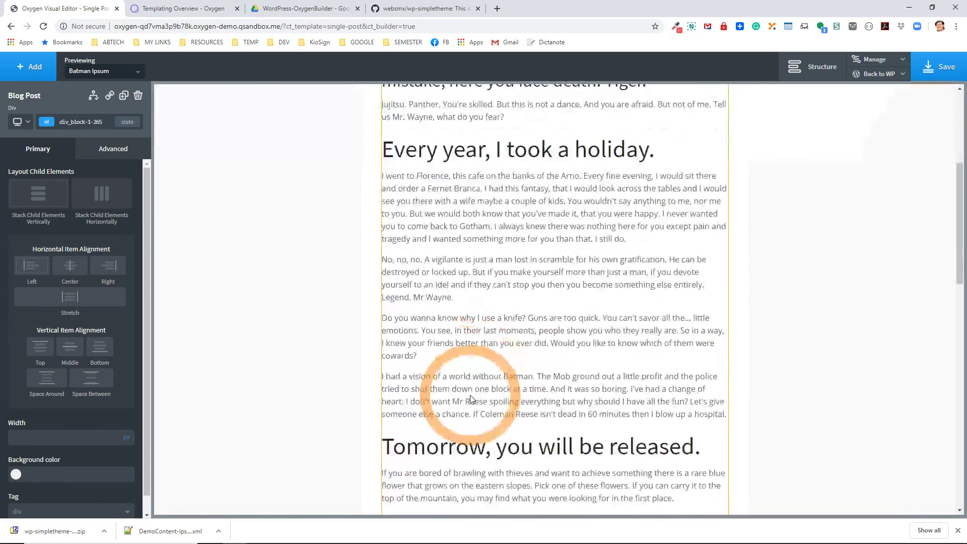
scroll(471, 399, down, 6)
scroll(469, 399, up, 18)
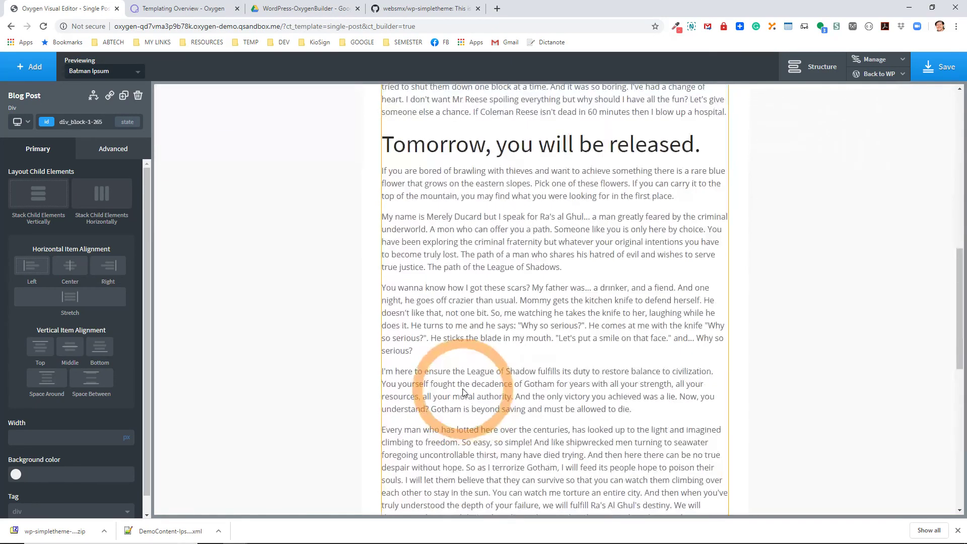
click(270, 142)
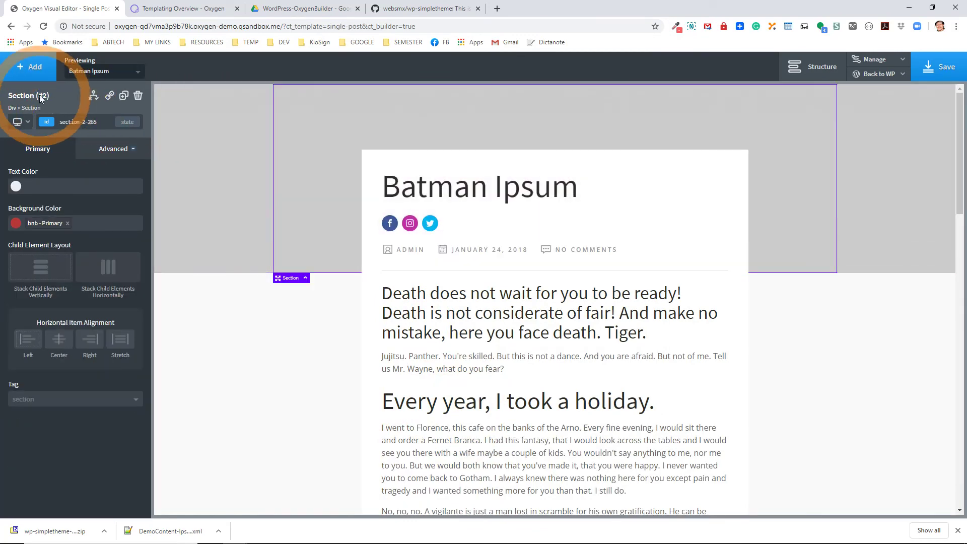
click(812, 66)
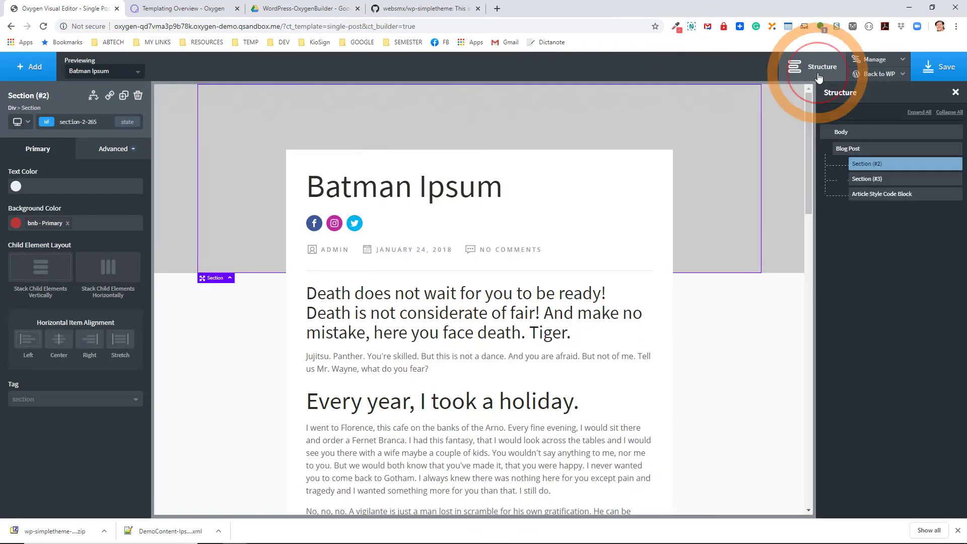
click(850, 150)
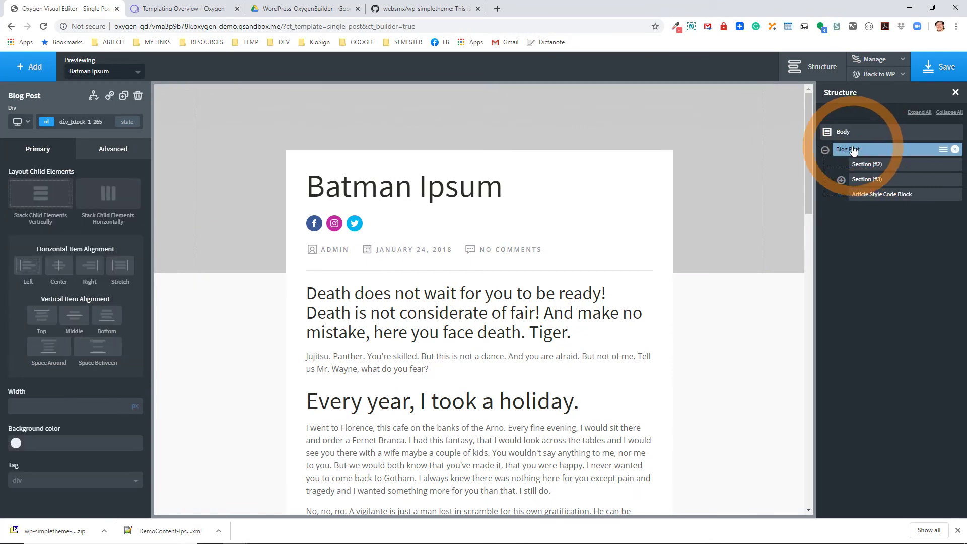
Step: Set the background image of Section (#2) to the post's dynamic featured image at Large size
click(868, 165)
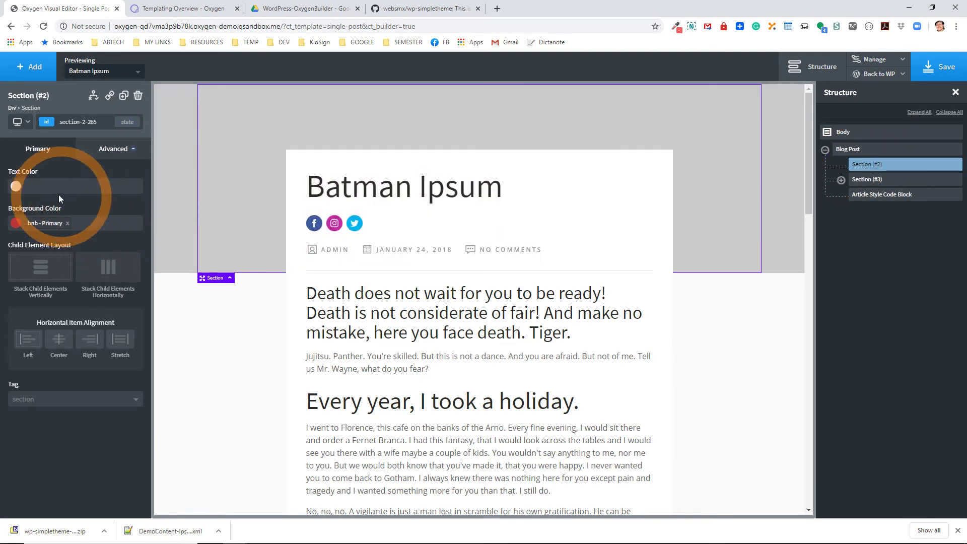
click(97, 162)
click(61, 174)
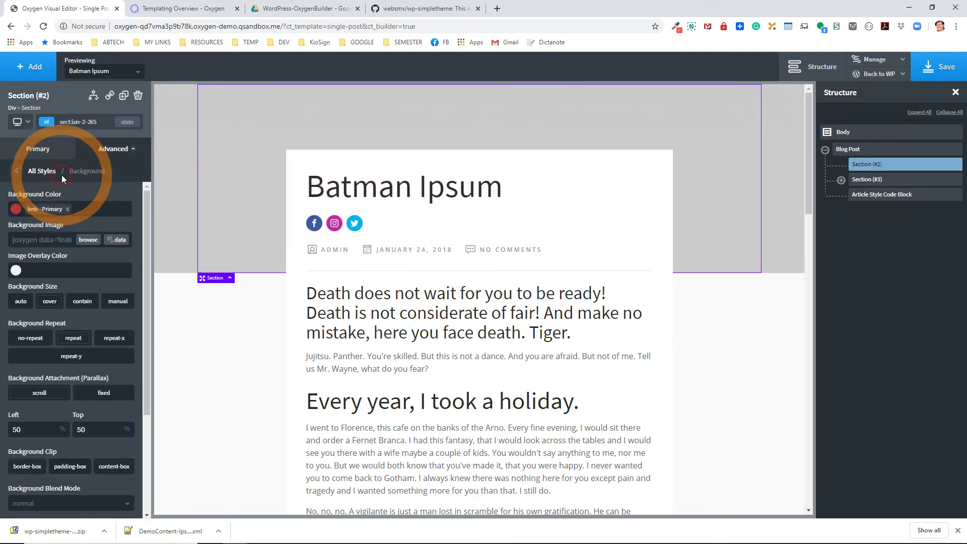
click(32, 260)
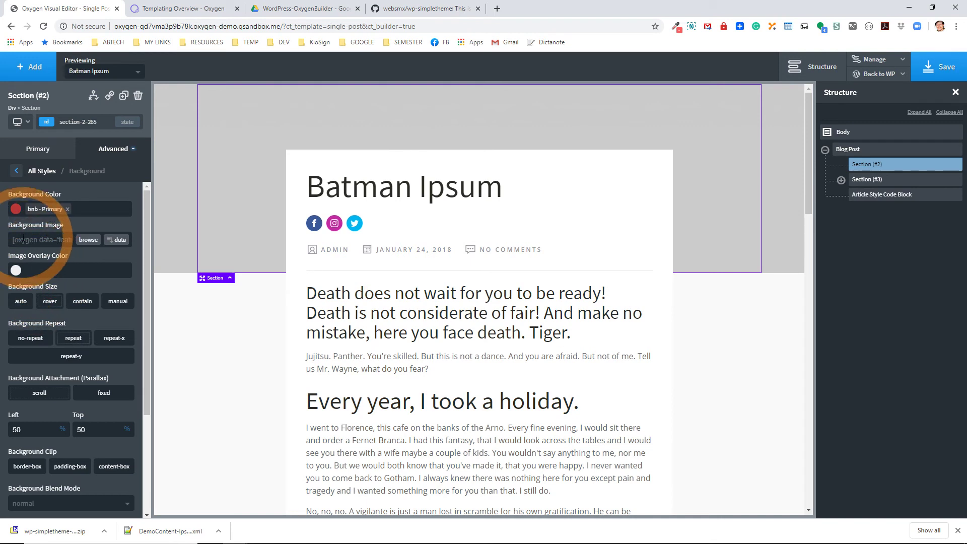
click(26, 238)
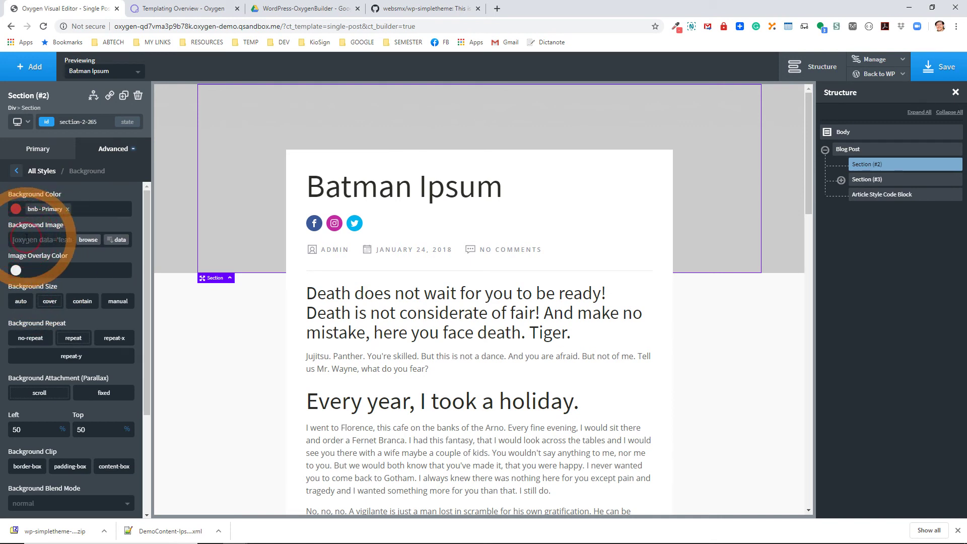
drag(19, 242, 115, 253)
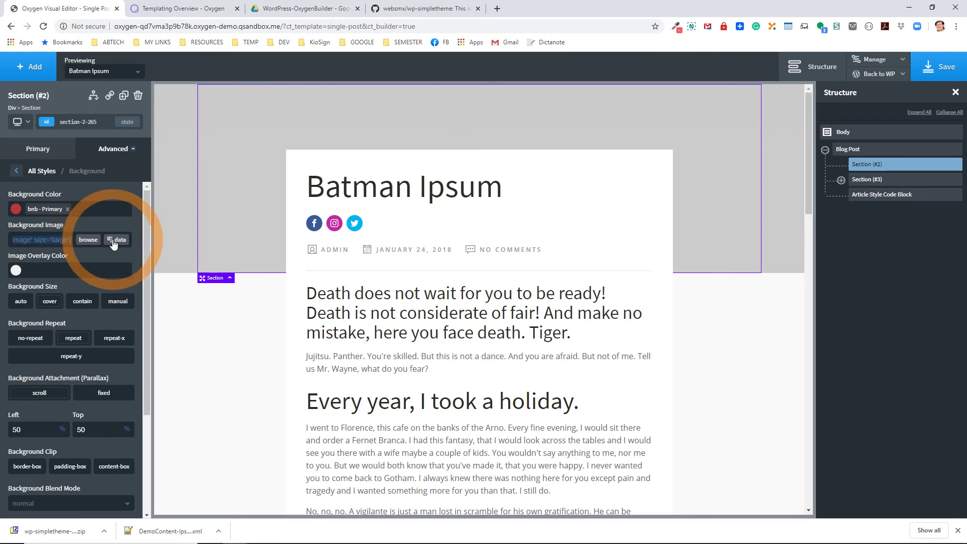
click(113, 240)
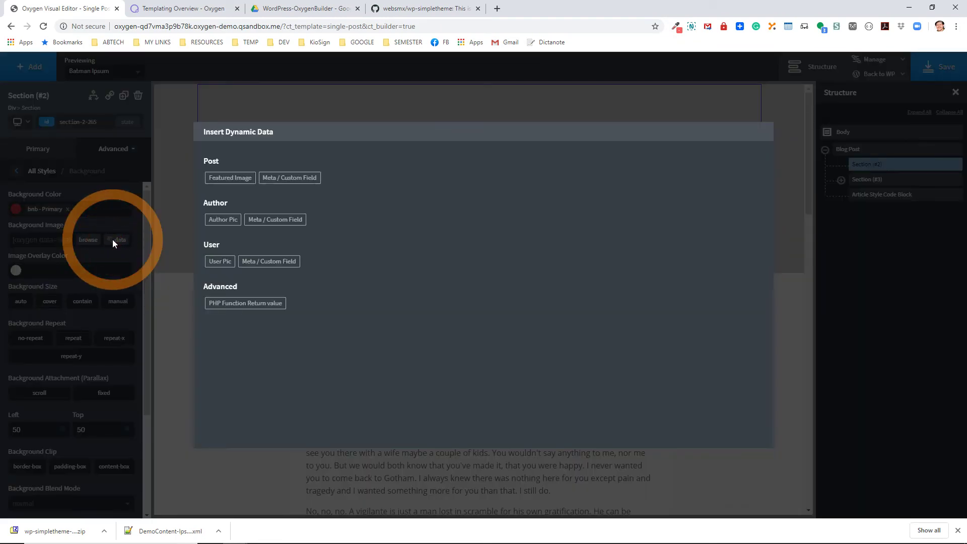
click(217, 181)
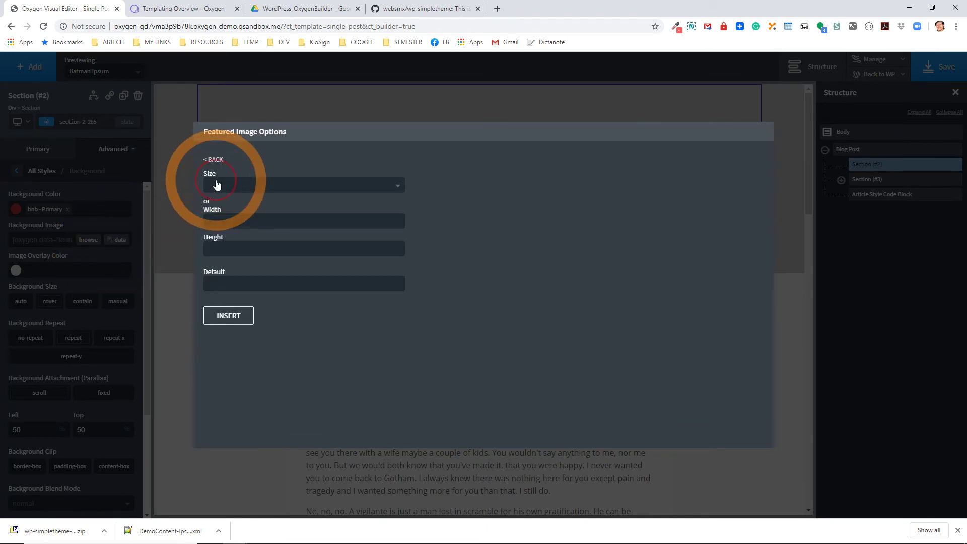
click(218, 185)
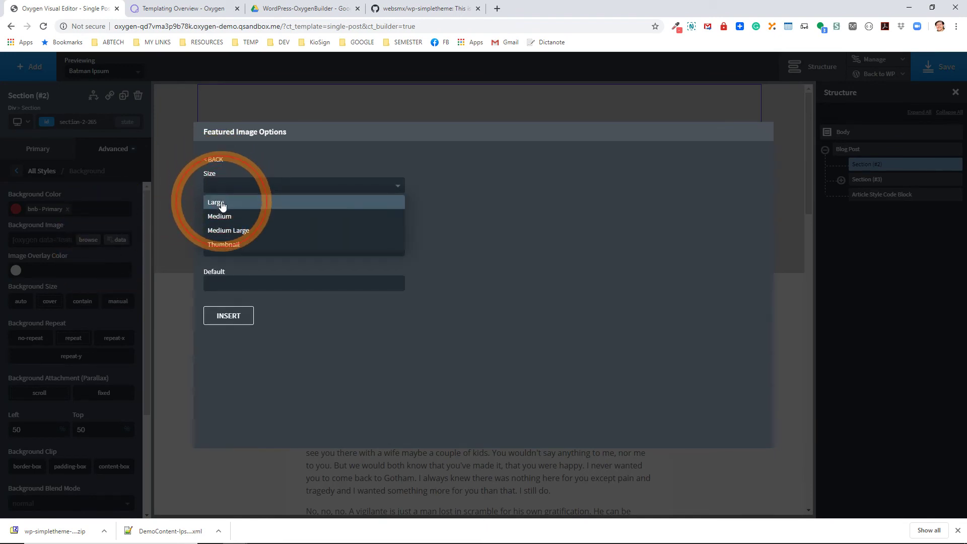
click(222, 204)
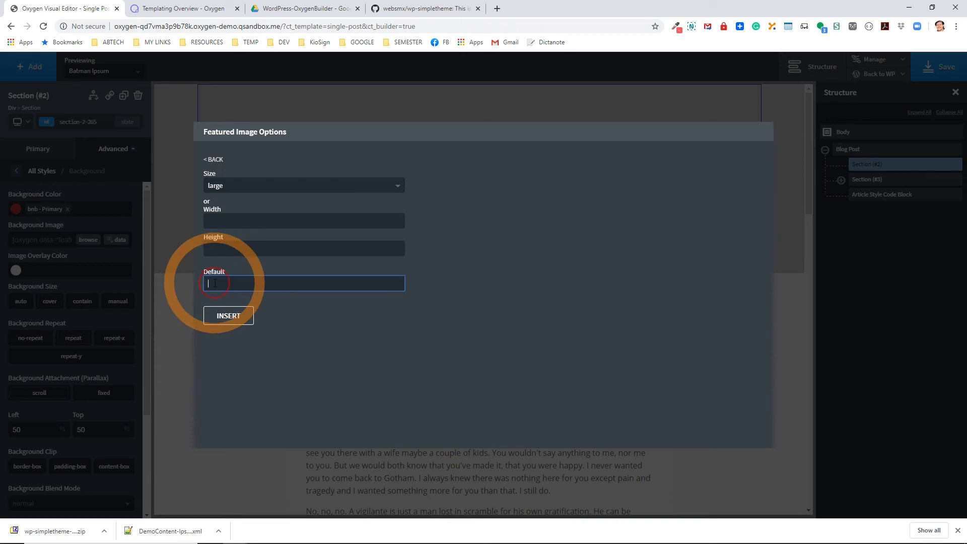
click(235, 316)
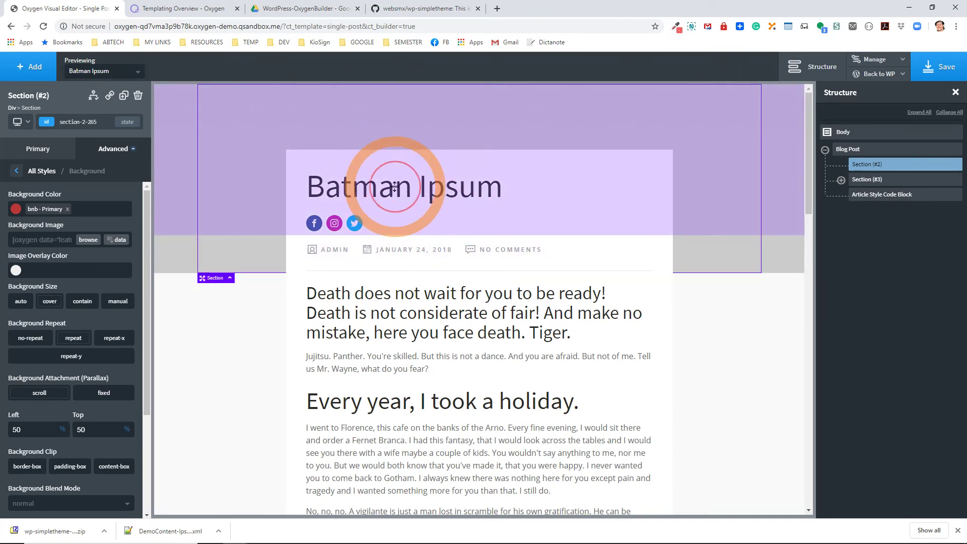
Step: Replace the content of Heading (#5) inside Section (#3) with the post's dynamic title, without a link
click(841, 181)
click(857, 195)
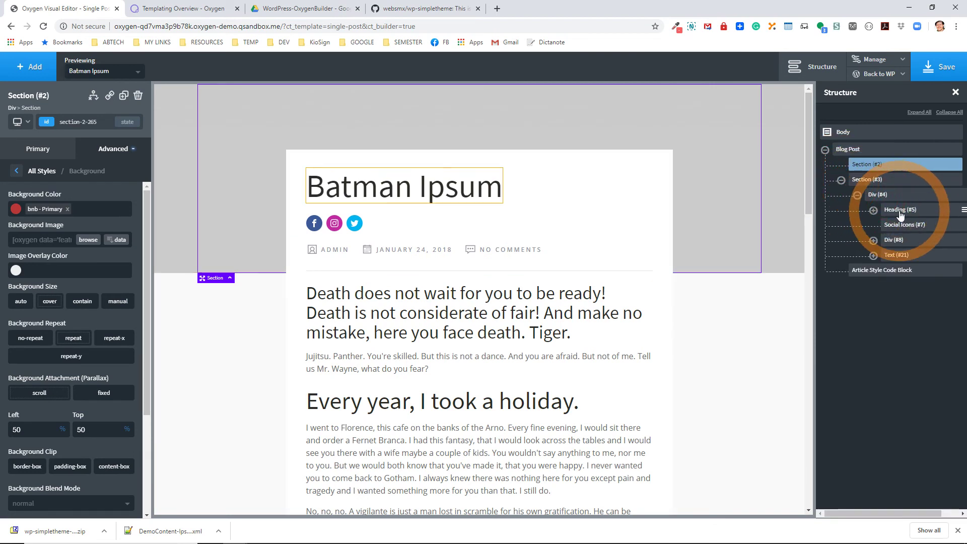
click(901, 211)
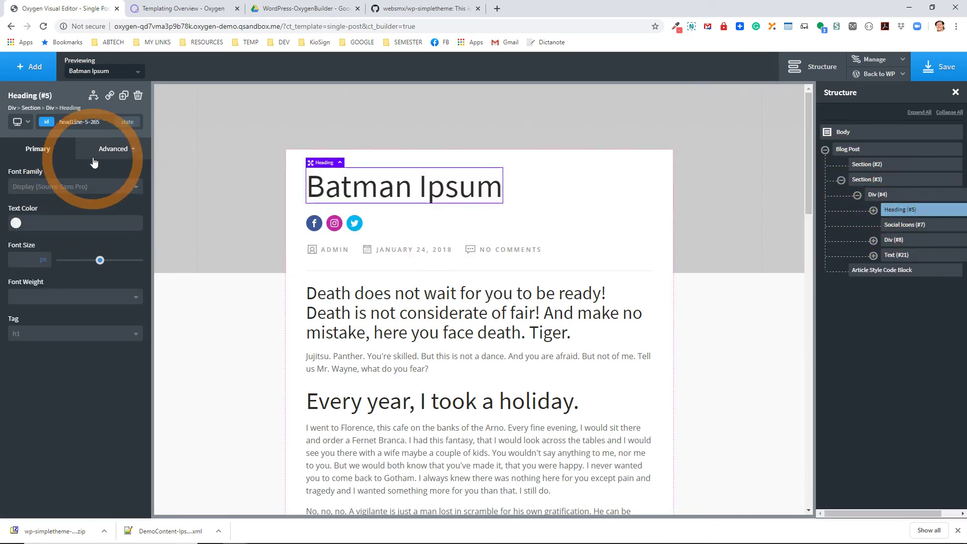
click(103, 153)
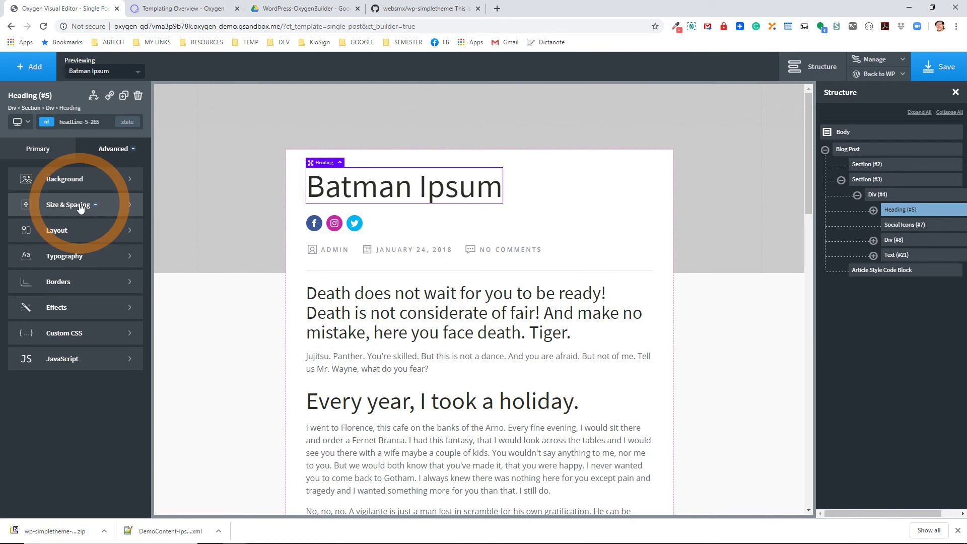
double_click(428, 192)
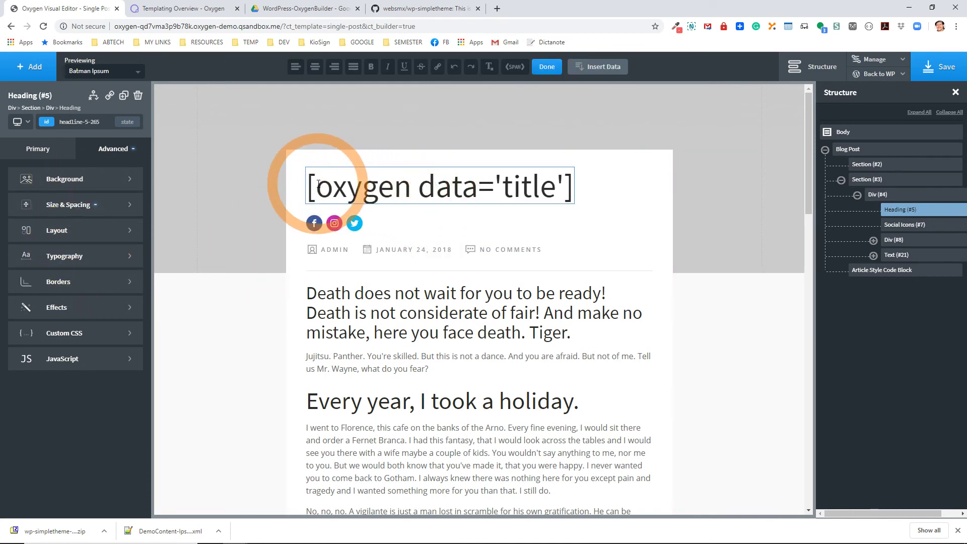
drag(308, 188, 583, 190)
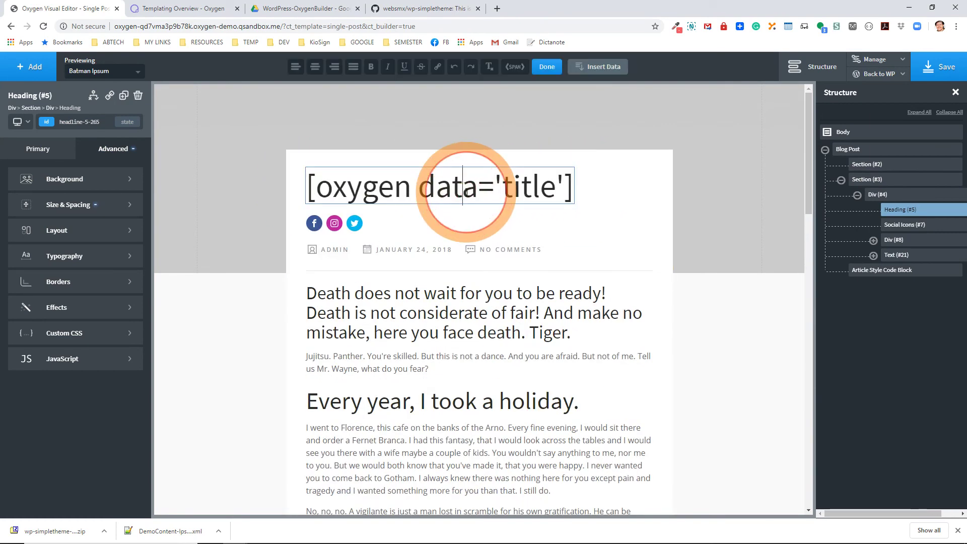
triple_click(466, 193)
key(BackSpace)
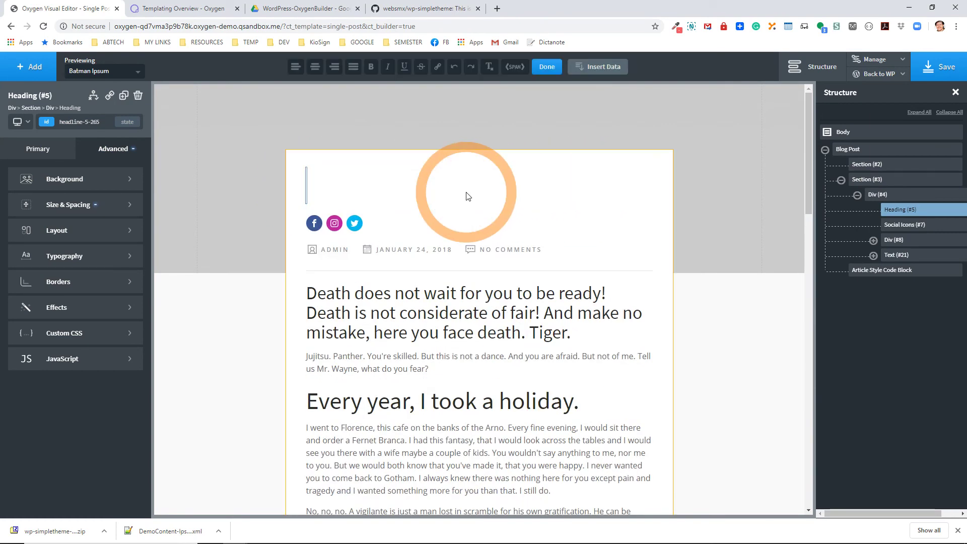
click(597, 66)
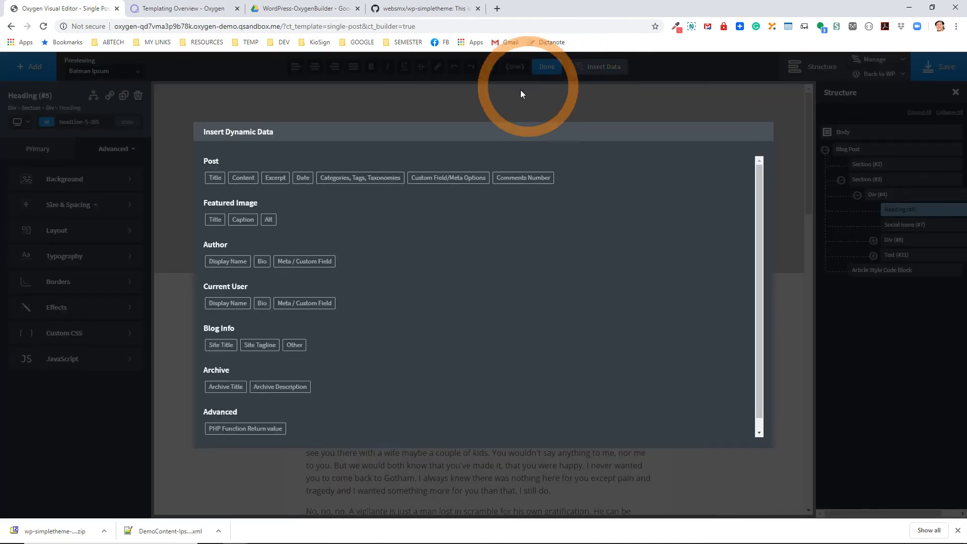
click(215, 177)
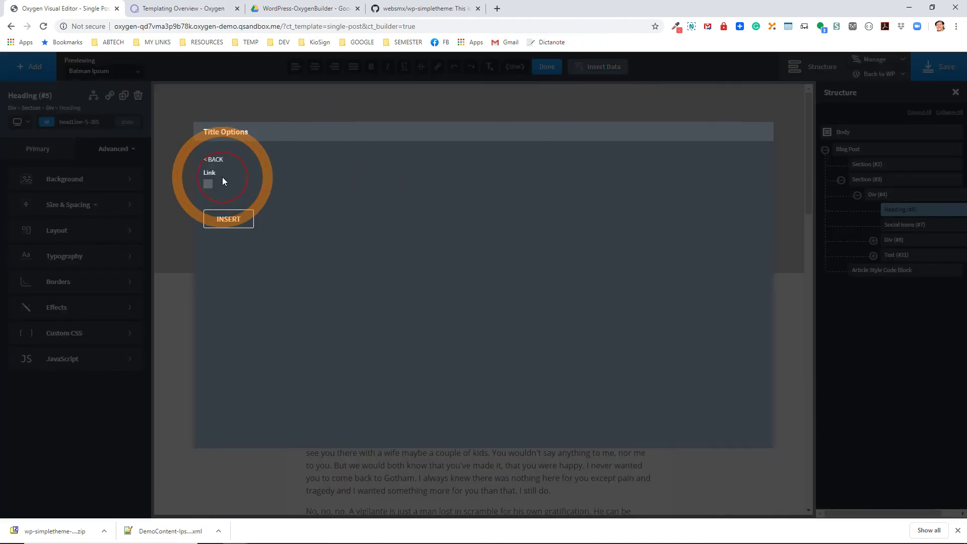
click(228, 219)
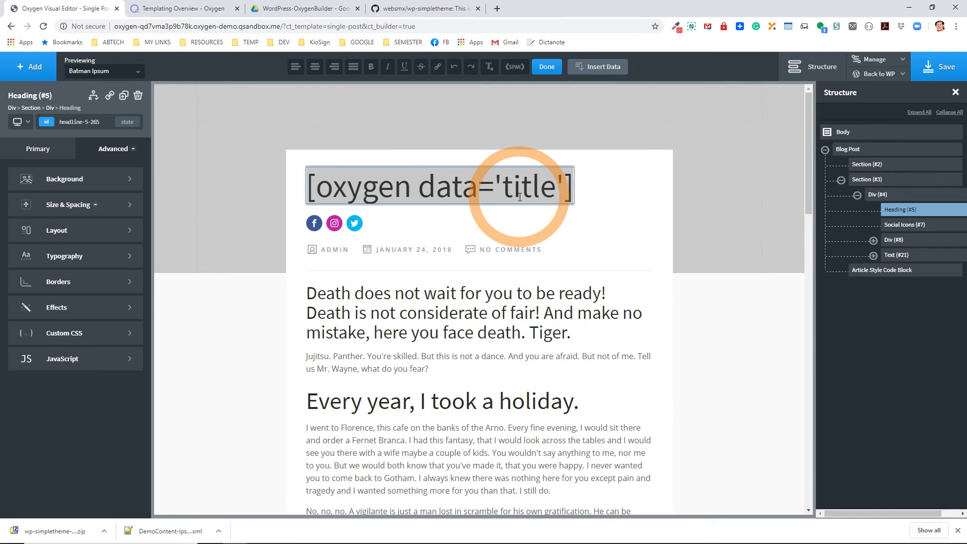
Step: Examine the social icons' settings and the dynamic data behind the post's date and comment count
click(334, 226)
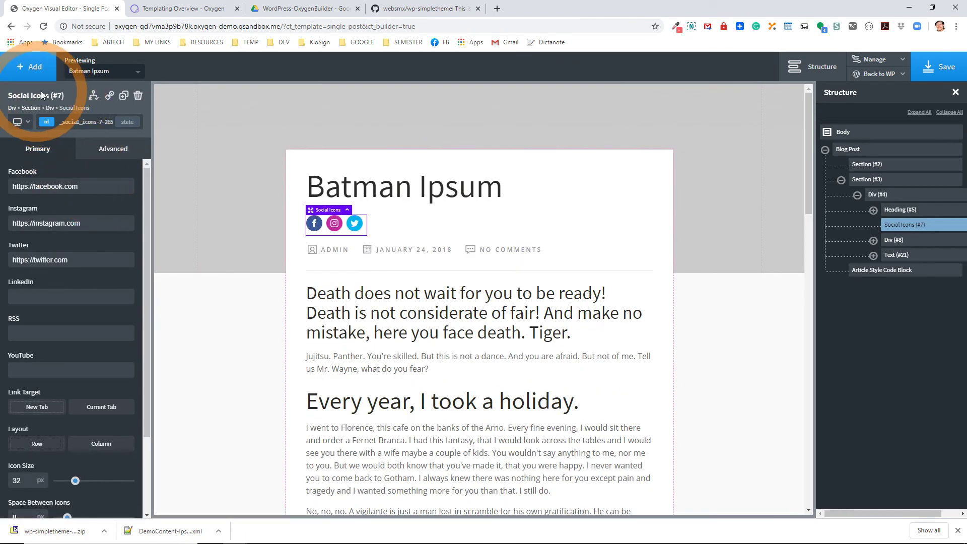
click(432, 250)
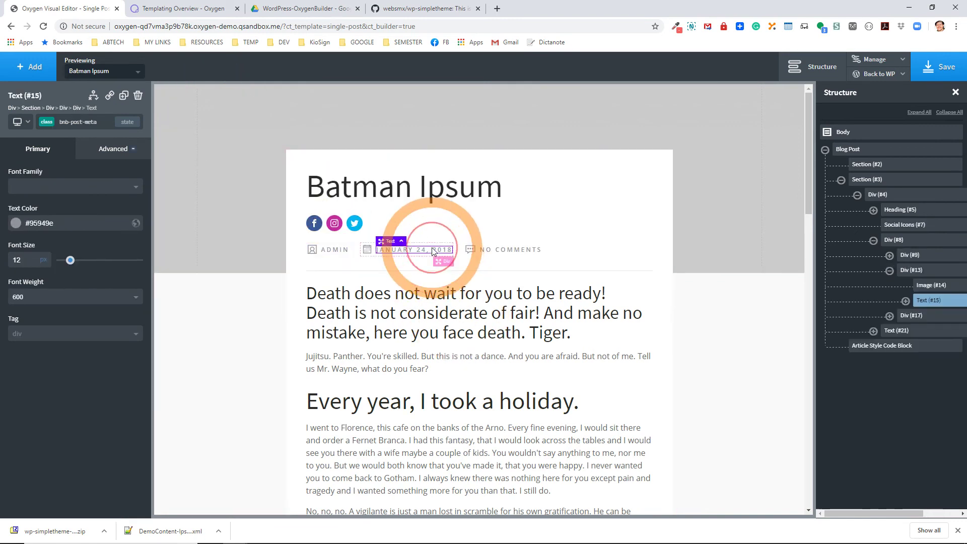
click(410, 252)
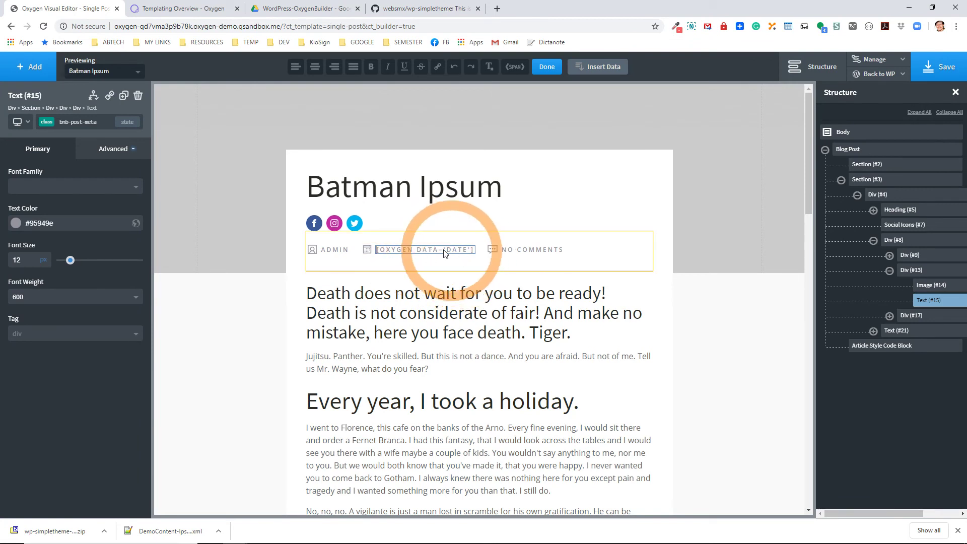
click(533, 250)
double_click(520, 252)
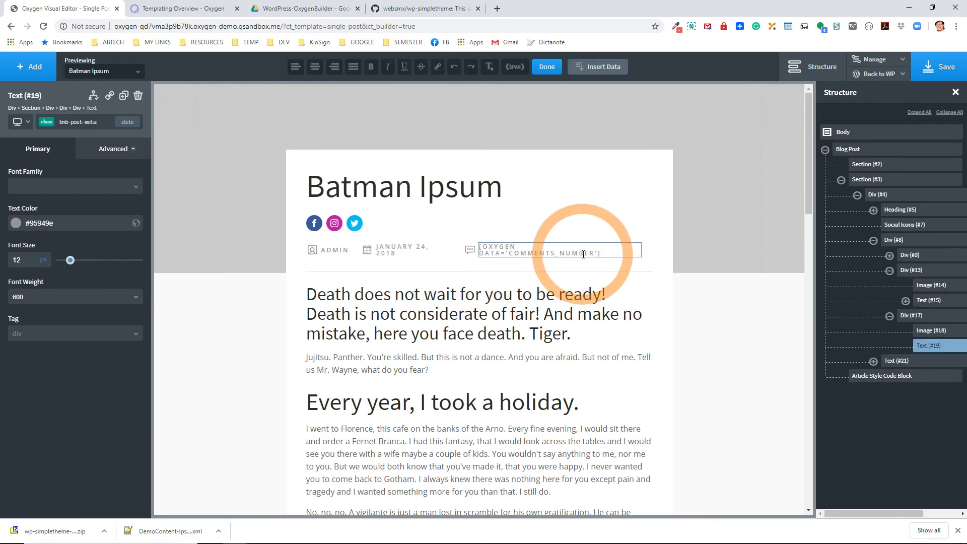
Step: Examine the dynamic data behind the author name in the post's meta row
click(340, 251)
double_click(337, 250)
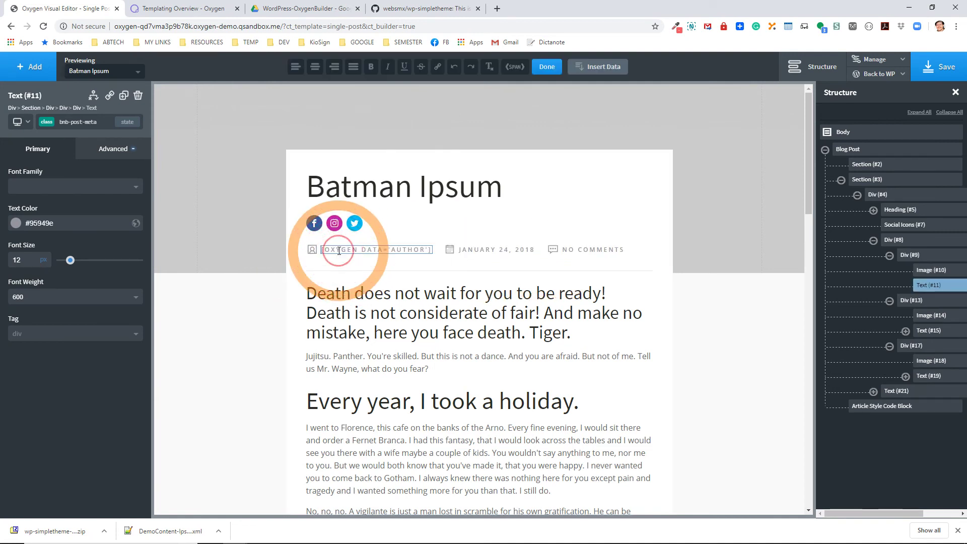
click(348, 303)
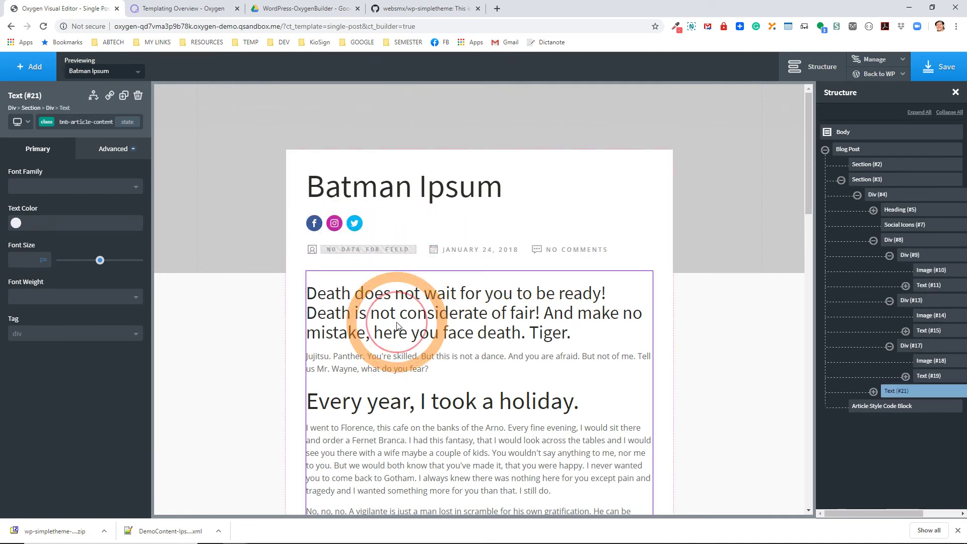
click(481, 356)
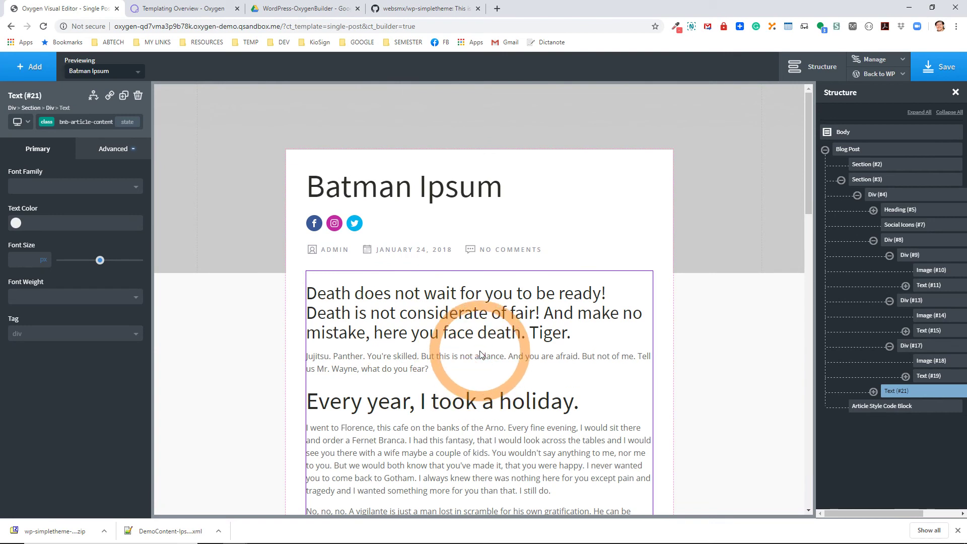
Step: Examine the dynamic content data inside Text (#21) and read through the article body down to its end
click(874, 392)
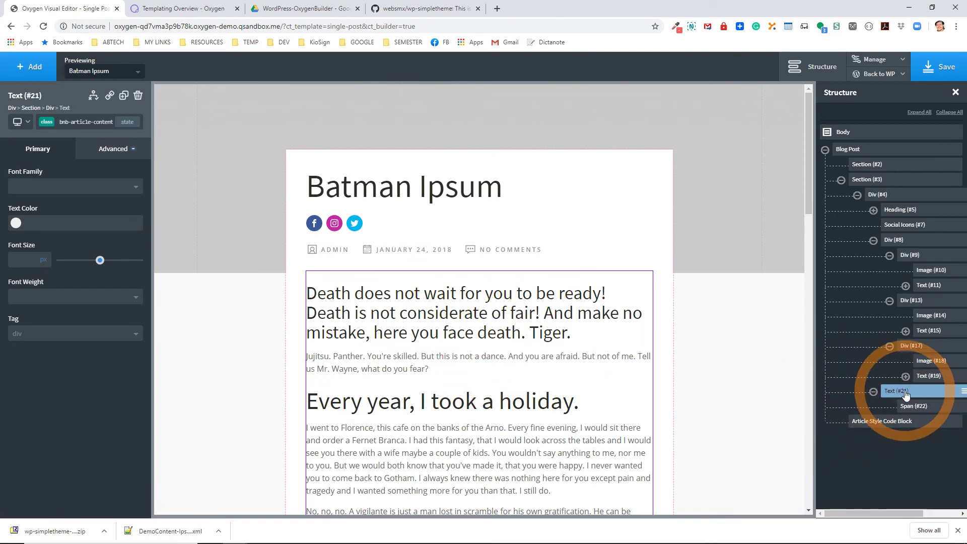
click(414, 291)
click(415, 291)
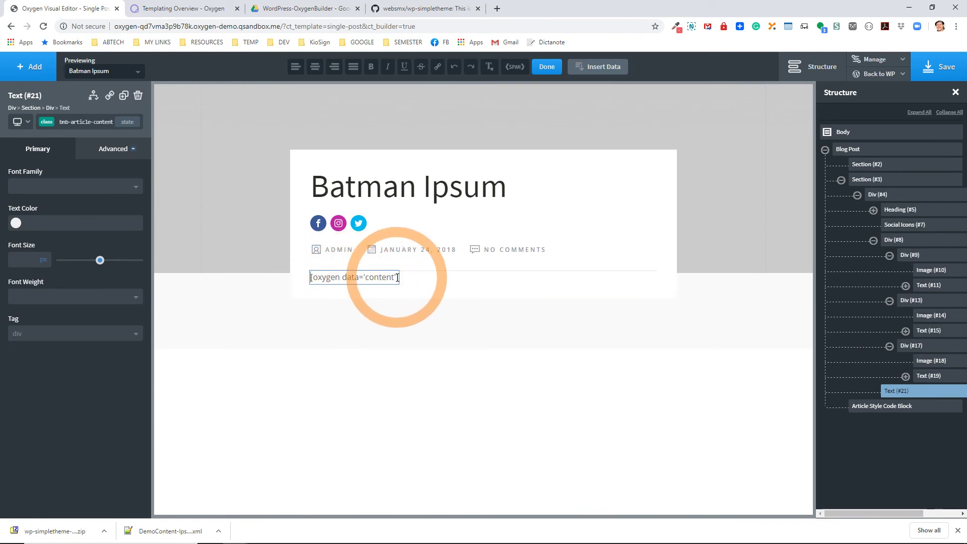
click(956, 72)
click(674, 403)
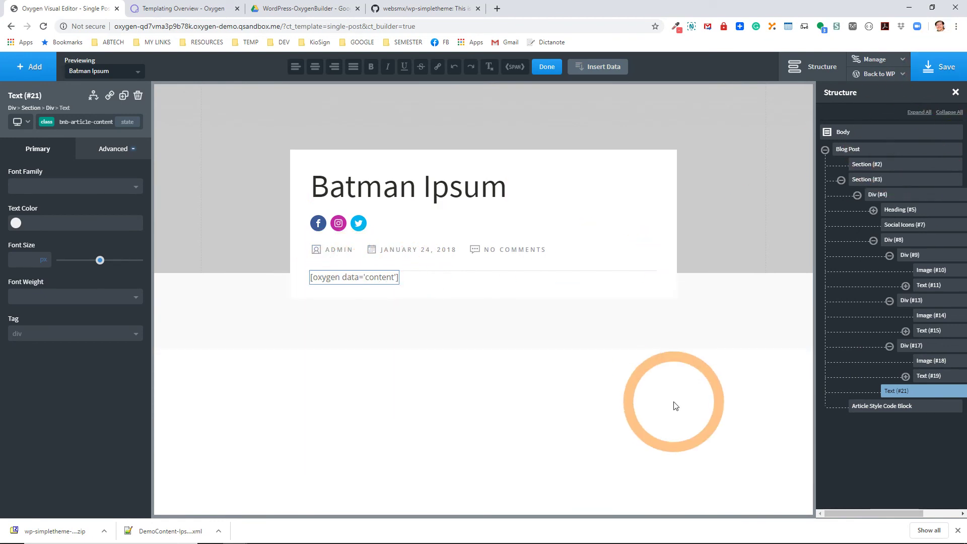
scroll(676, 345, down, 5)
scroll(683, 349, down, 15)
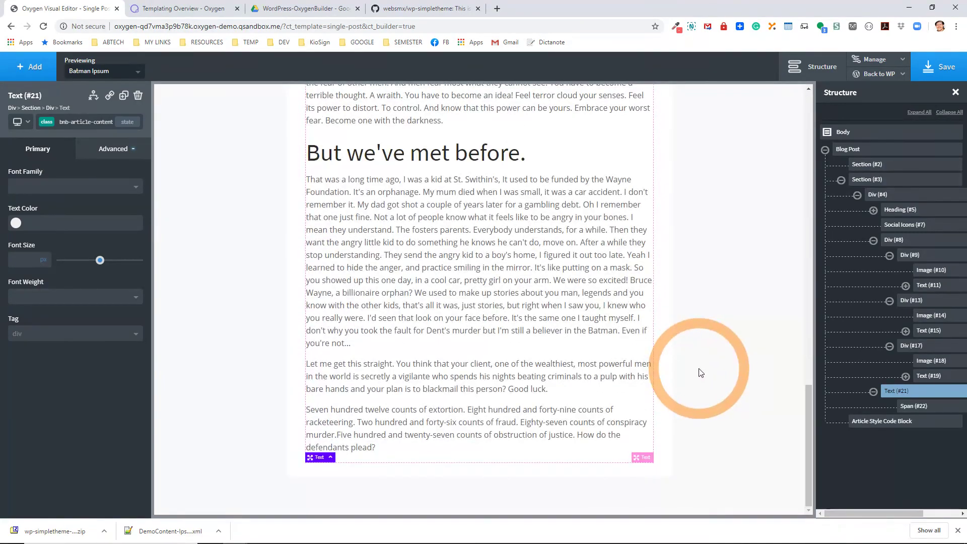
click(398, 396)
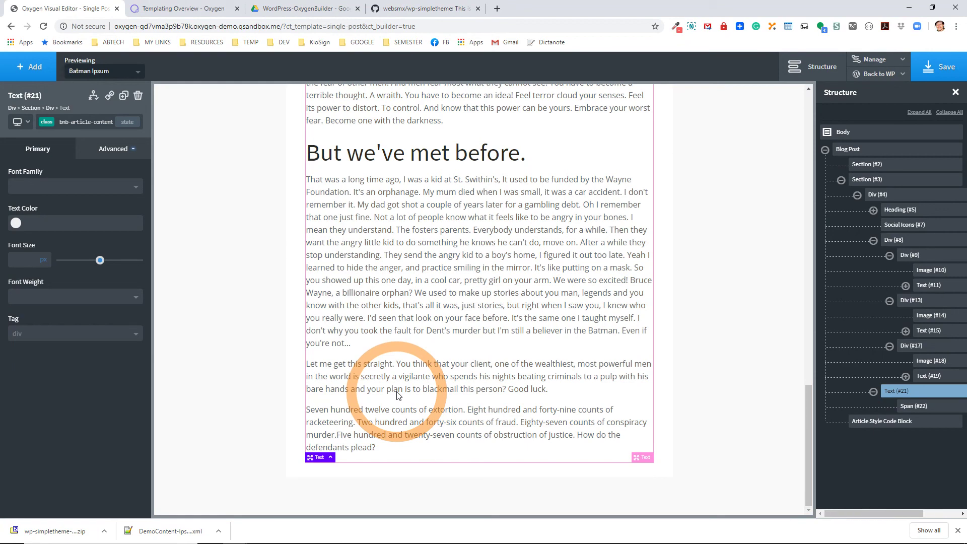
scroll(398, 395, up, 15)
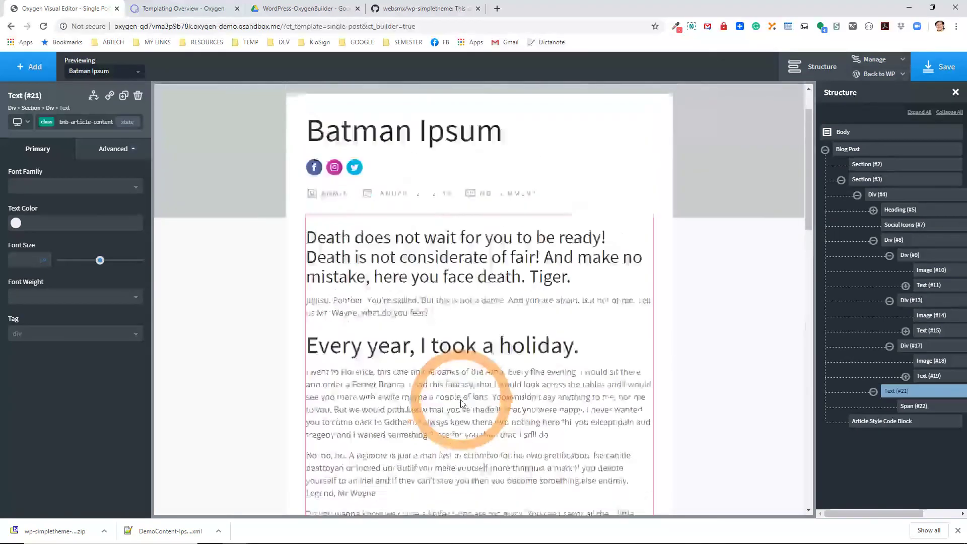
Step: Save the Single Post template design and return to its edit page in the WordPress admin
click(940, 67)
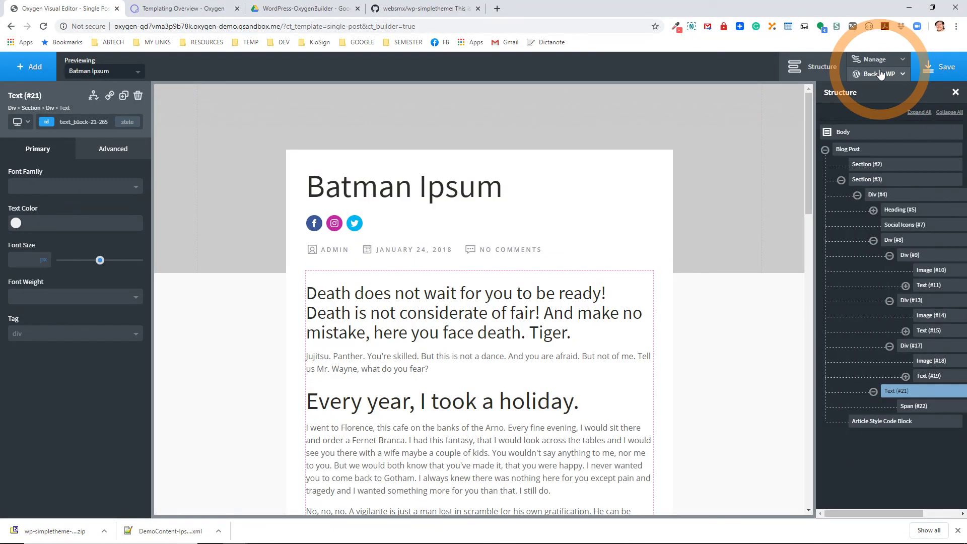
click(881, 74)
click(870, 97)
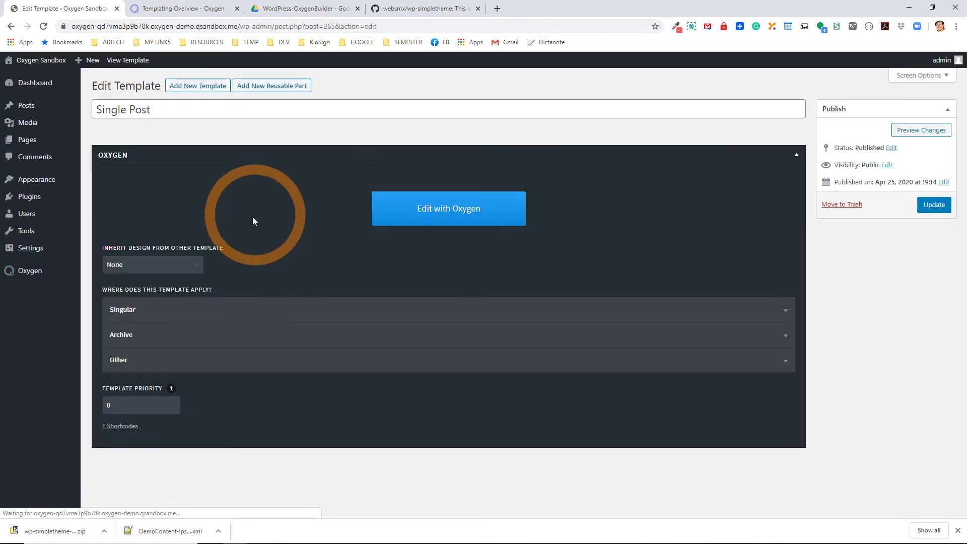
Step: Set the Single Post template to inherit its design from Catch All and update it
click(162, 266)
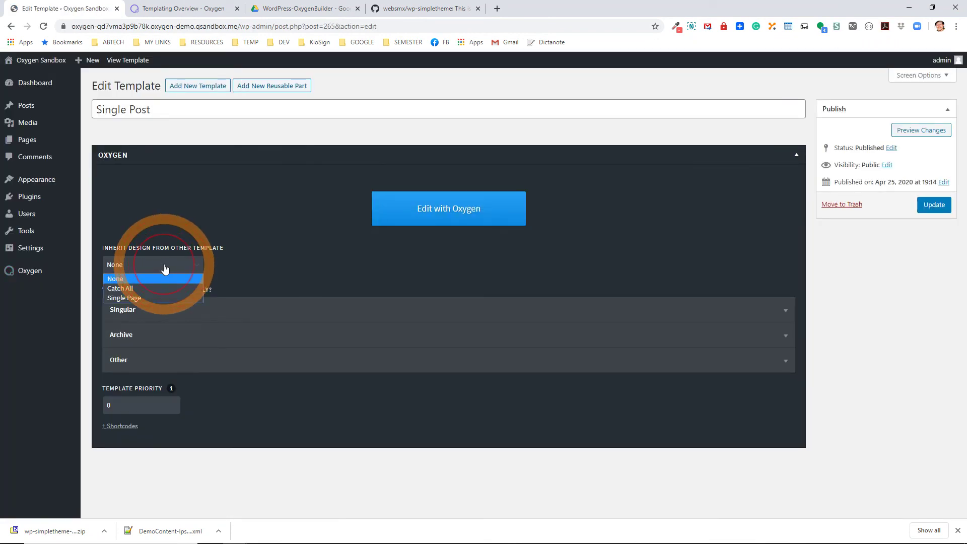
click(147, 289)
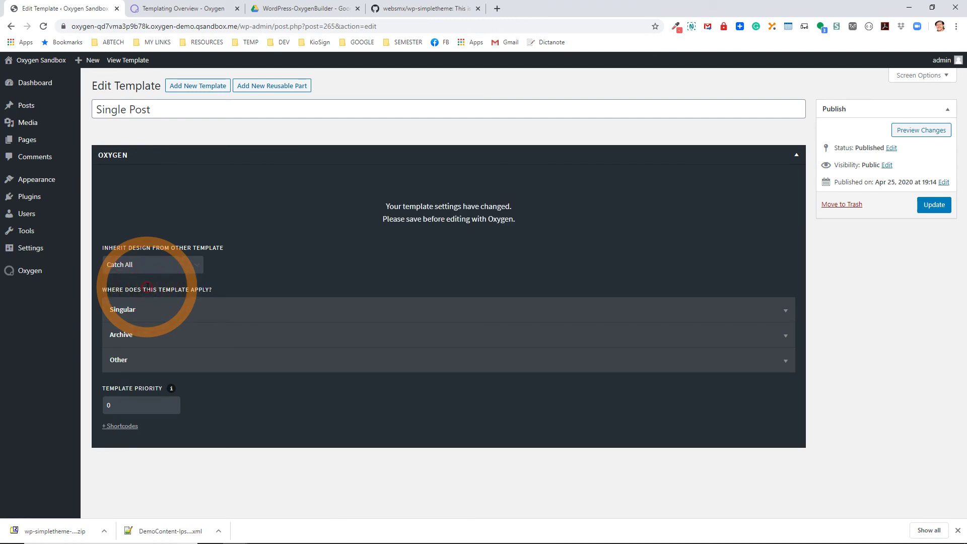
click(928, 204)
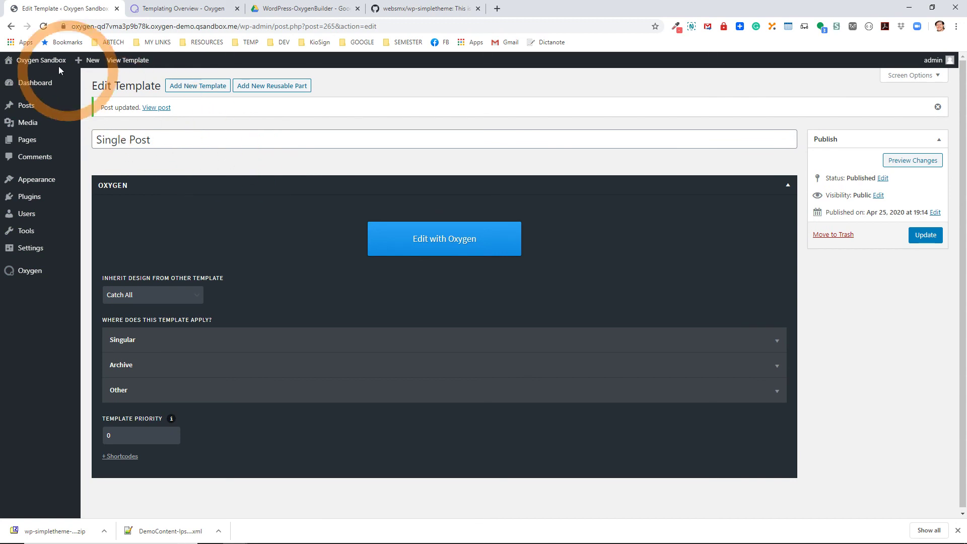
Step: View the live site's front, About and Blog pages, and check the Batman Ipsum post's layout from header to end
click(35, 61)
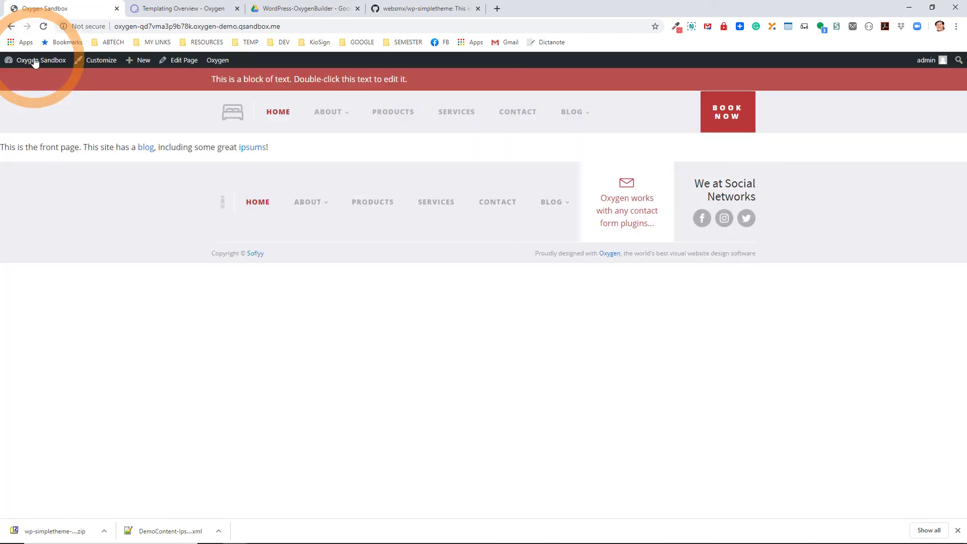
mouse_move(325, 113)
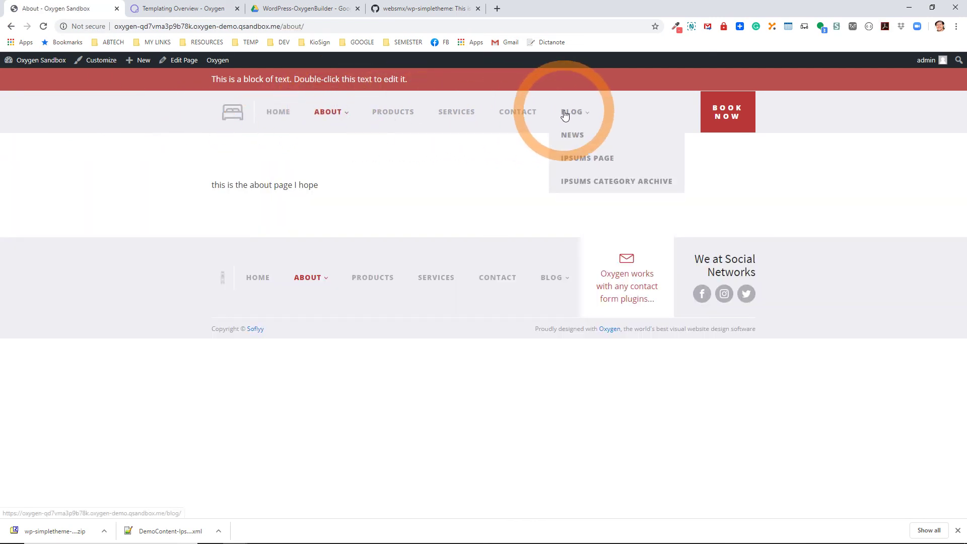
click(581, 113)
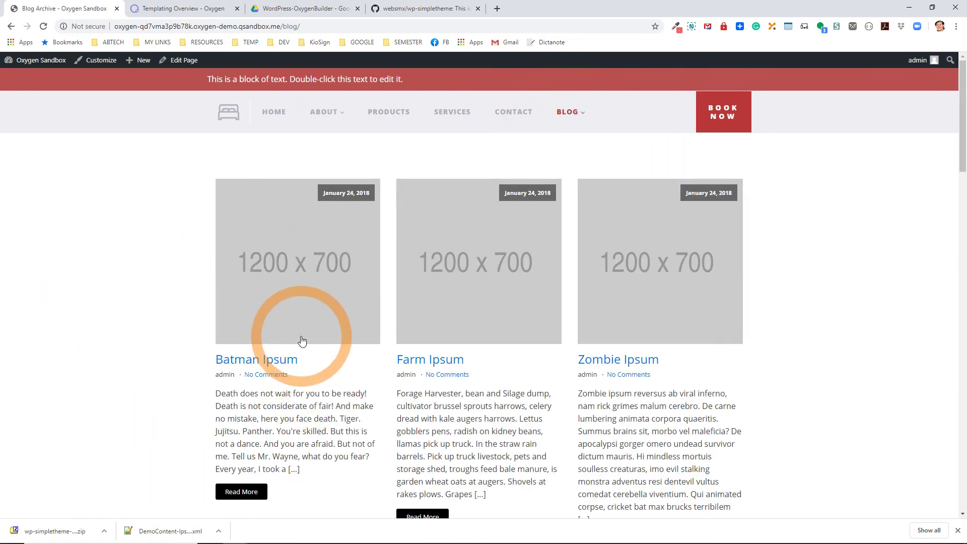
click(271, 365)
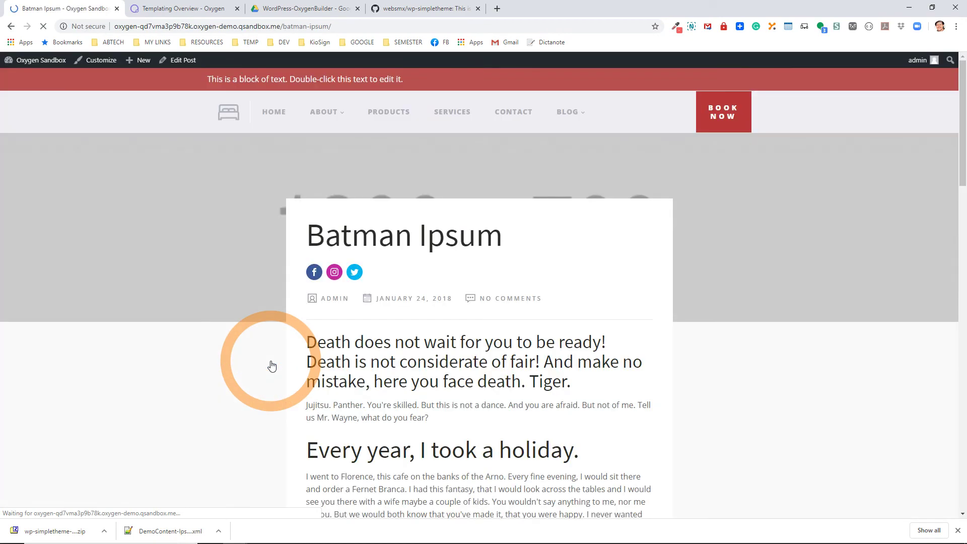
scroll(308, 305, down, 20)
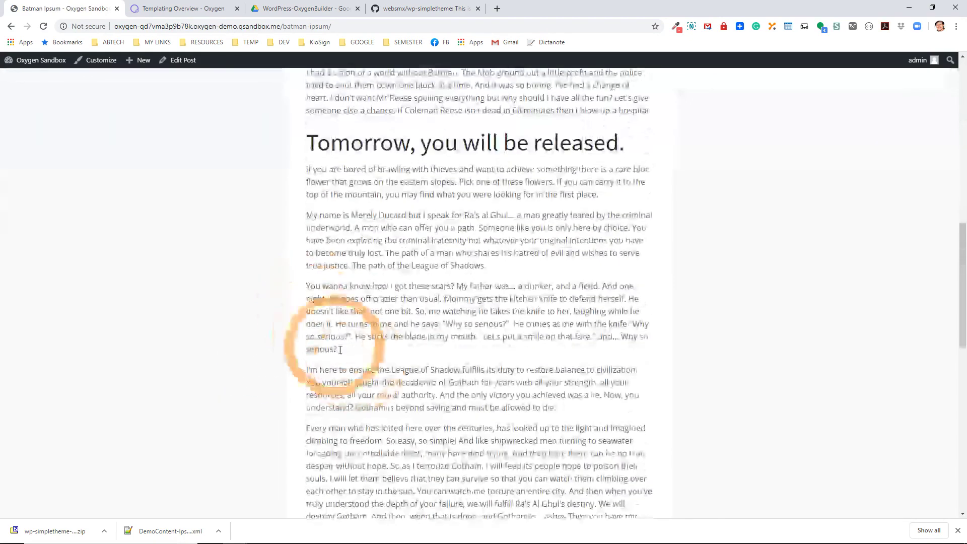
scroll(413, 384, up, 20)
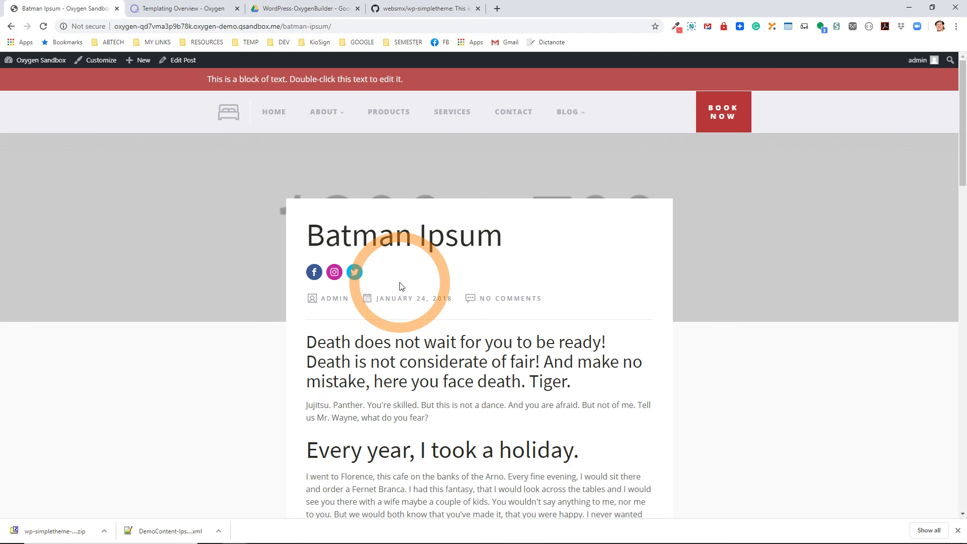
Step: View the Oxygen Templating Overview documentation, return to the live site and open its home page
click(181, 8)
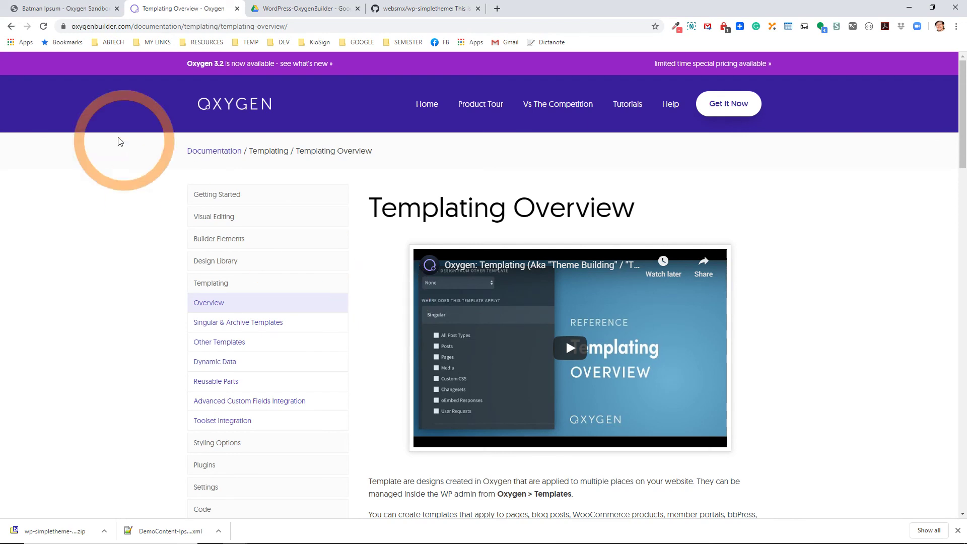
click(70, 9)
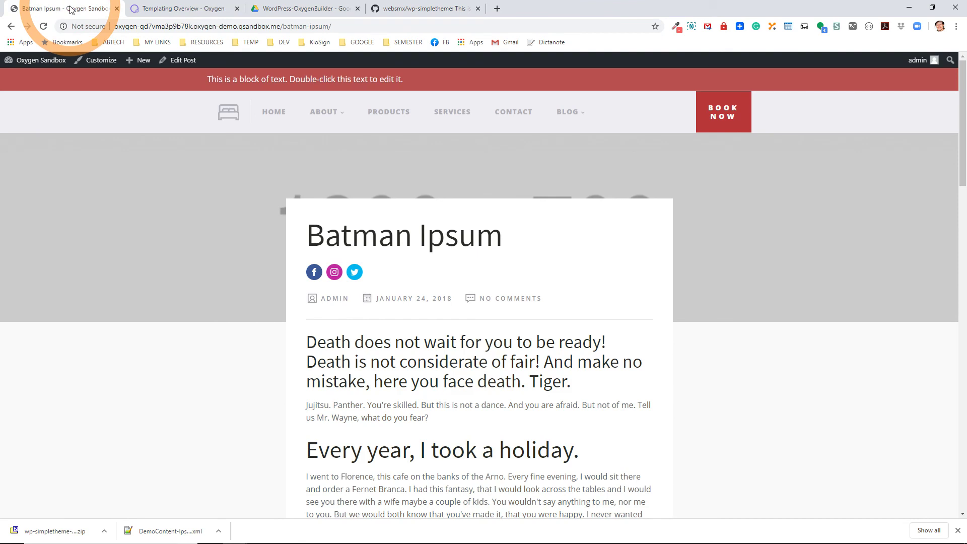
click(281, 115)
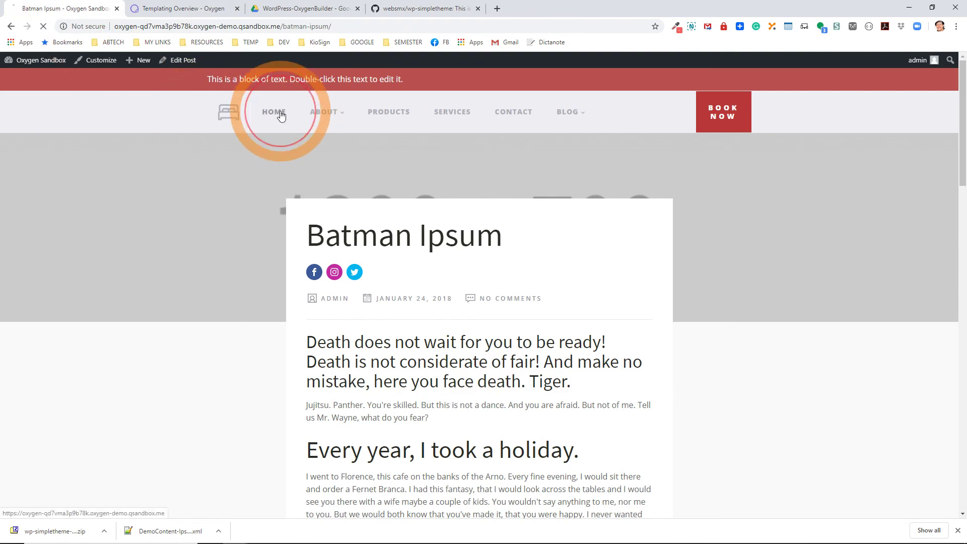